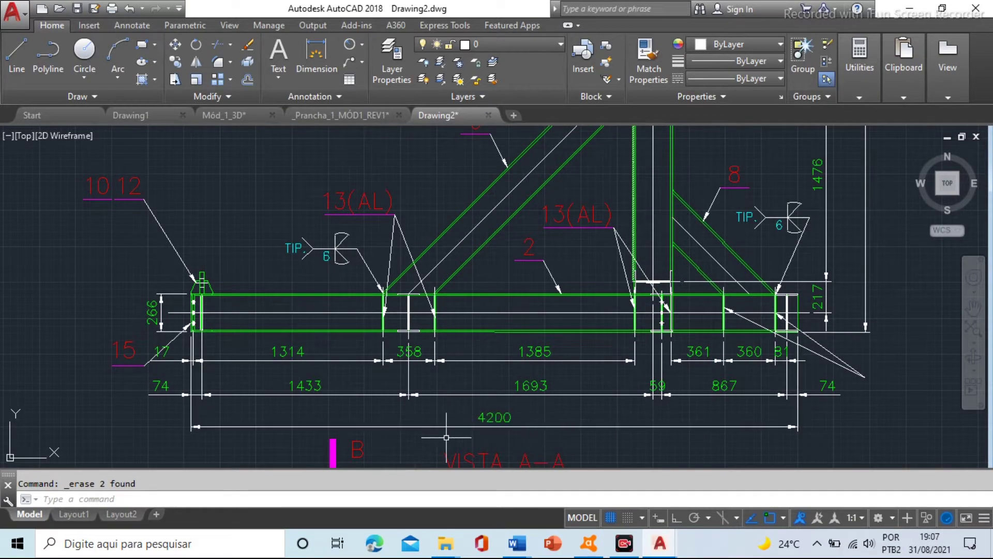
{"action": "scroll", "coordinate": [404, 385], "scroll_direction": "down", "scroll_amount": 2}
{"action": "scroll", "coordinate": [456, 362], "scroll_direction": "up", "scroll_amount": 3}
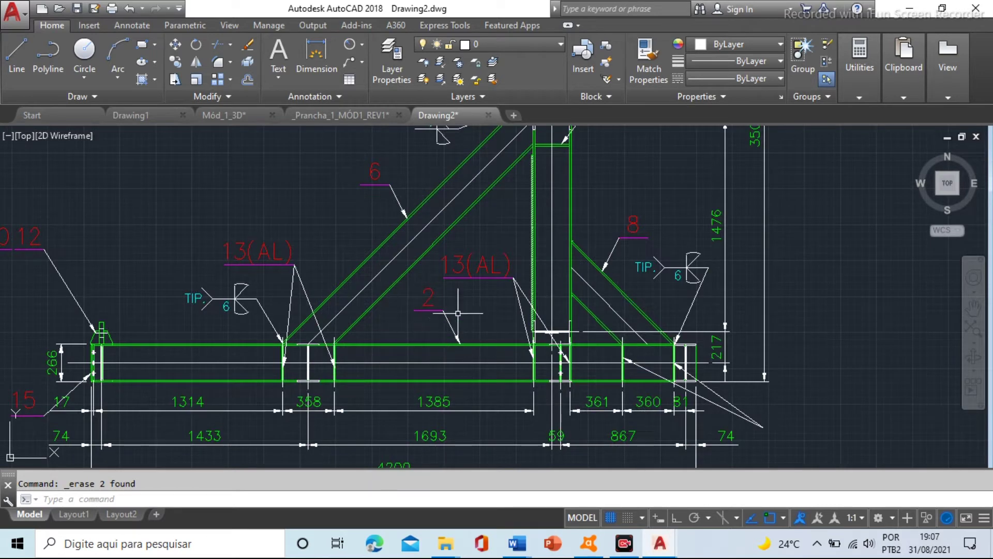
{"action": "scroll", "coordinate": [472, 324], "scroll_direction": "down", "scroll_amount": 5}
{"action": "scroll", "coordinate": [430, 362], "scroll_direction": "up", "scroll_amount": 3}
{"action": "scroll", "coordinate": [274, 313], "scroll_direction": "down", "scroll_amount": 2}
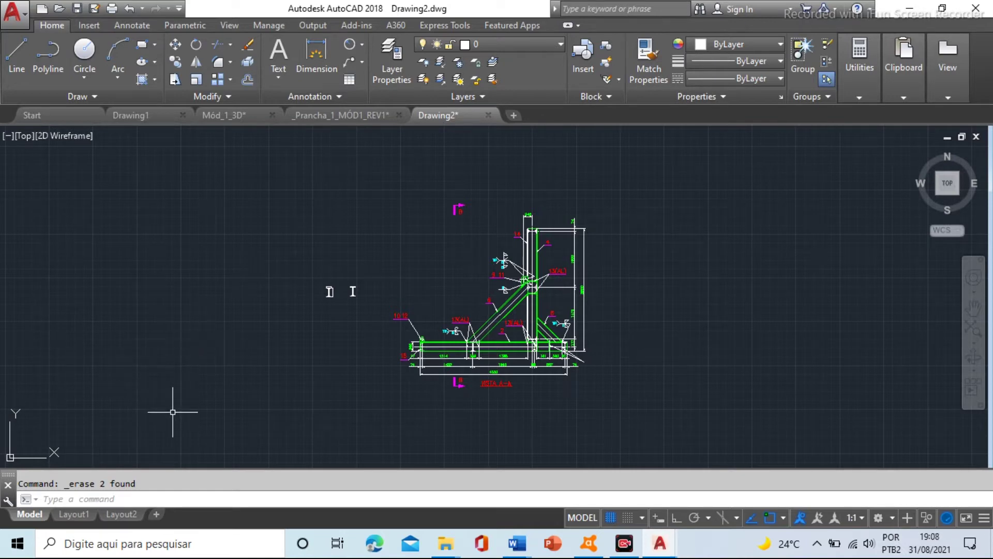
{"action": "key", "text": "Escape"}
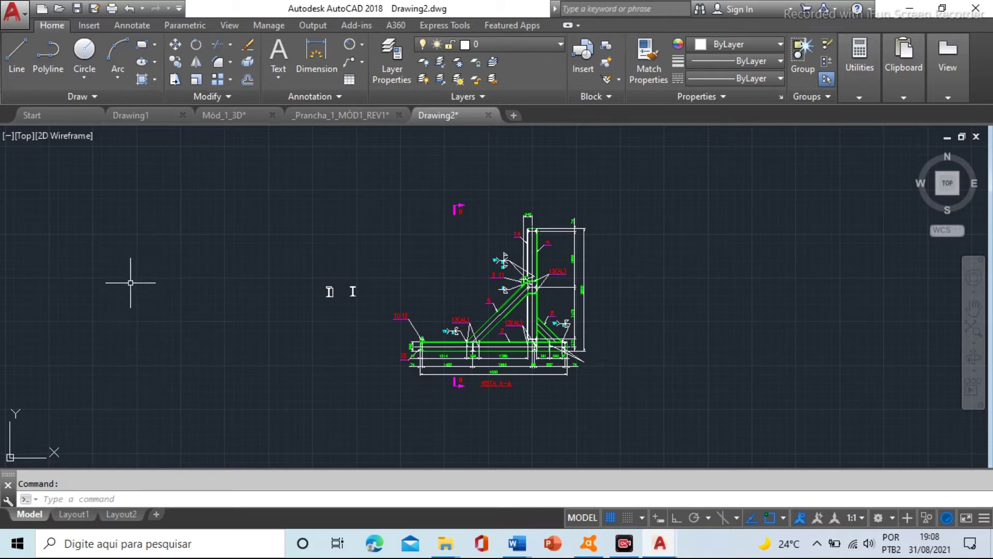
Switch the drawing from the top view to the SE Isometric view, with the two I-profiles in sight.
{"action": "left_click", "coordinate": [938, 194]}
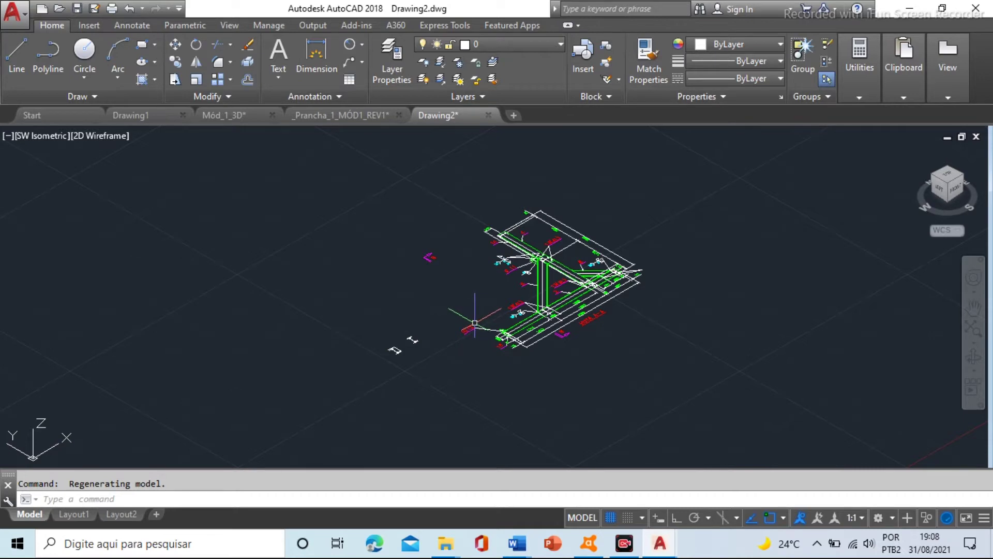
{"action": "scroll", "coordinate": [439, 332], "scroll_direction": "up", "scroll_amount": 2}
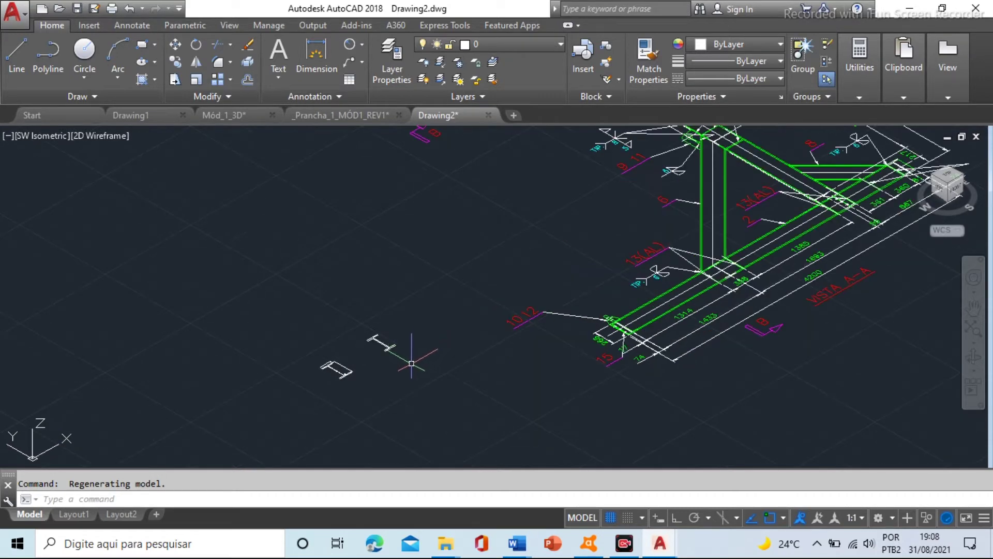
{"action": "scroll", "coordinate": [415, 358], "scroll_direction": "up", "scroll_amount": 2}
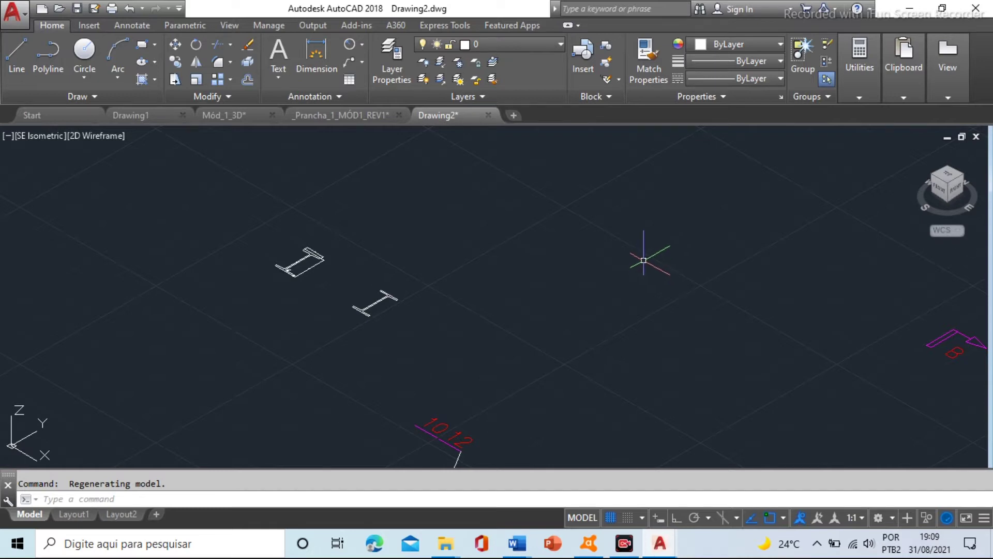
Show the menu bar, and display the Modeling toolbar docked along the left edge of the drawing area.
{"action": "left_click", "coordinate": [179, 7]}
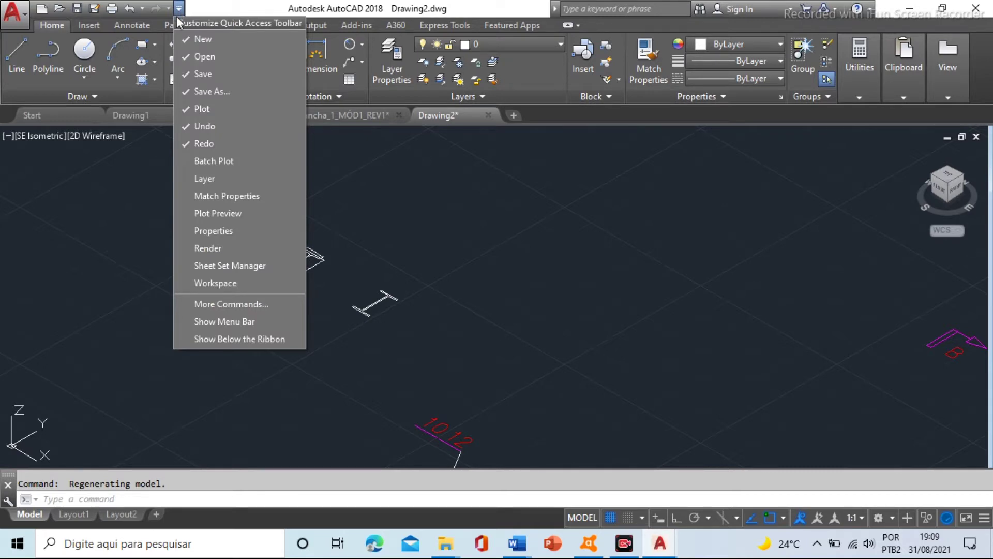
{"action": "left_click", "coordinate": [227, 321]}
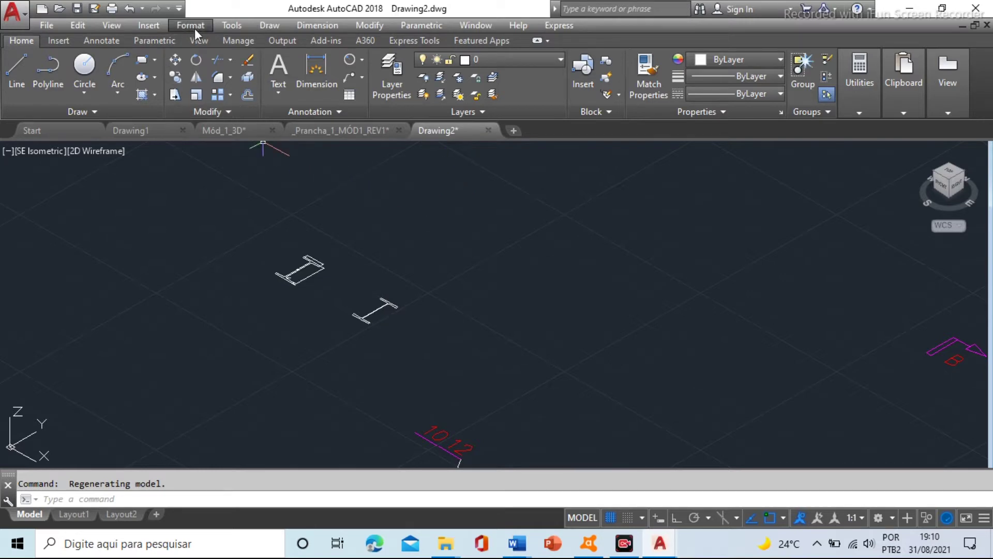
{"action": "left_click", "coordinate": [231, 25]}
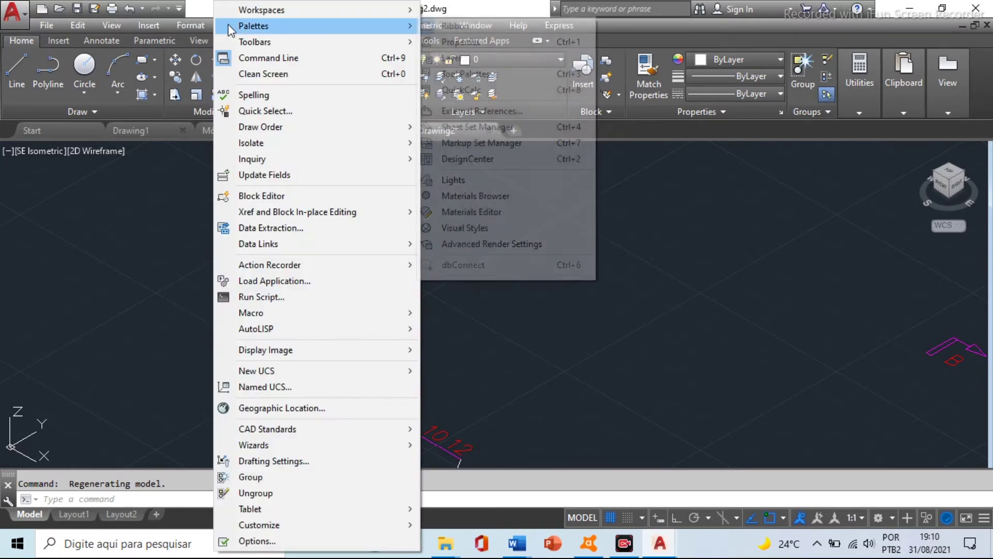
{"action": "mouse_move", "coordinate": [251, 45]}
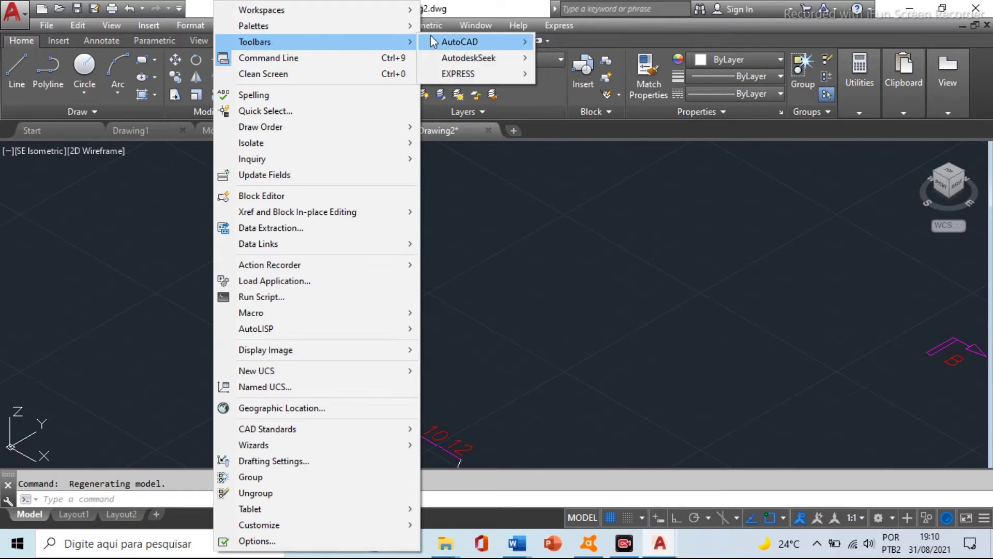
{"action": "mouse_move", "coordinate": [442, 39]}
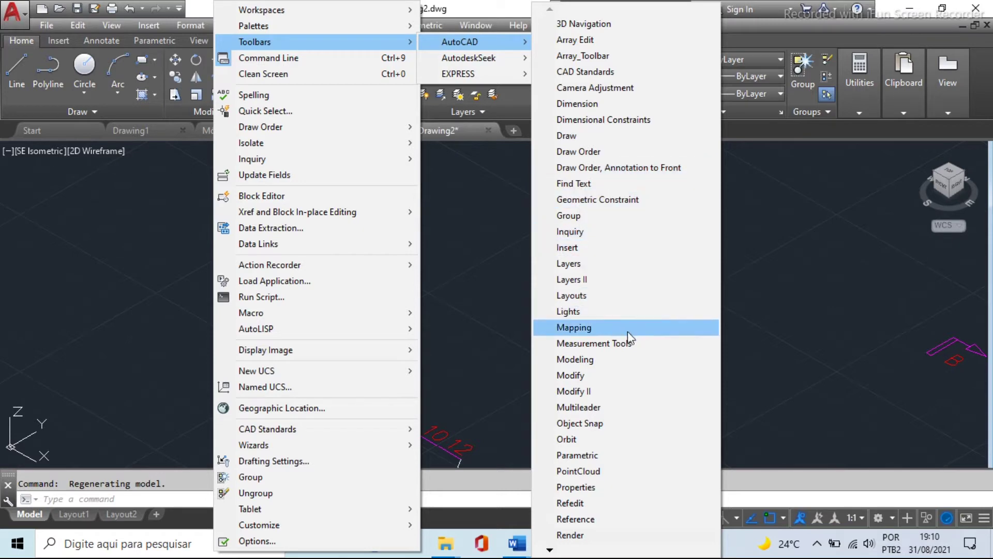
{"action": "left_click", "coordinate": [593, 362]}
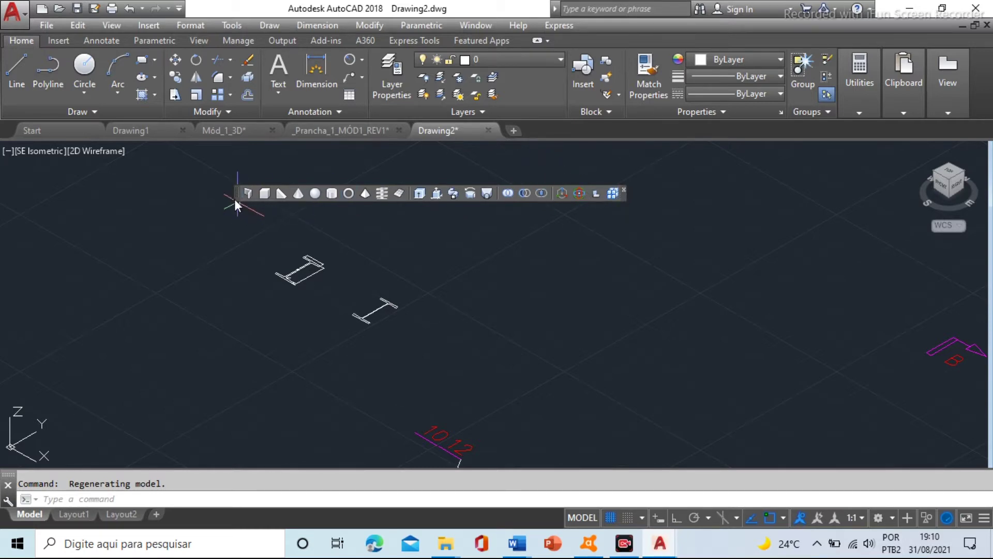
{"action": "left_click_drag", "start_coordinate": [234, 194], "coordinate": [234, 193]}
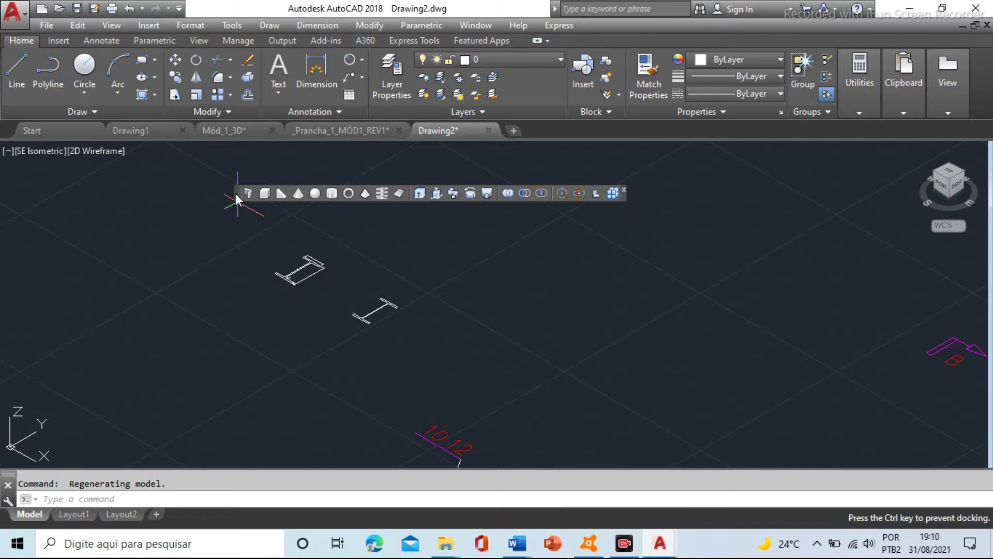
{"action": "left_click_drag", "start_coordinate": [0, 275], "coordinate": [2, 272]}
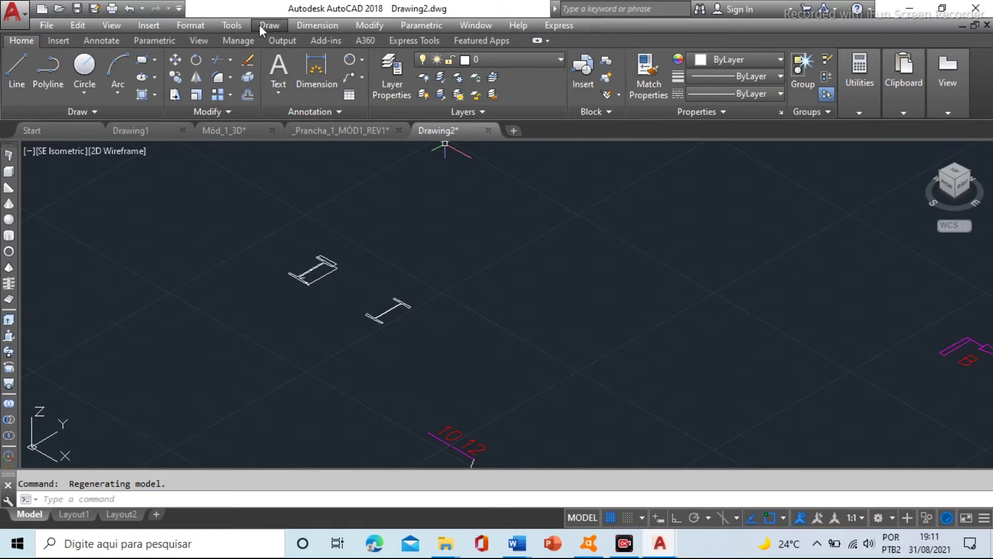
Display the Solid Editing toolbar docked along the right edge of the drawing area, and hide the menu bar.
{"action": "left_click", "coordinate": [223, 24]}
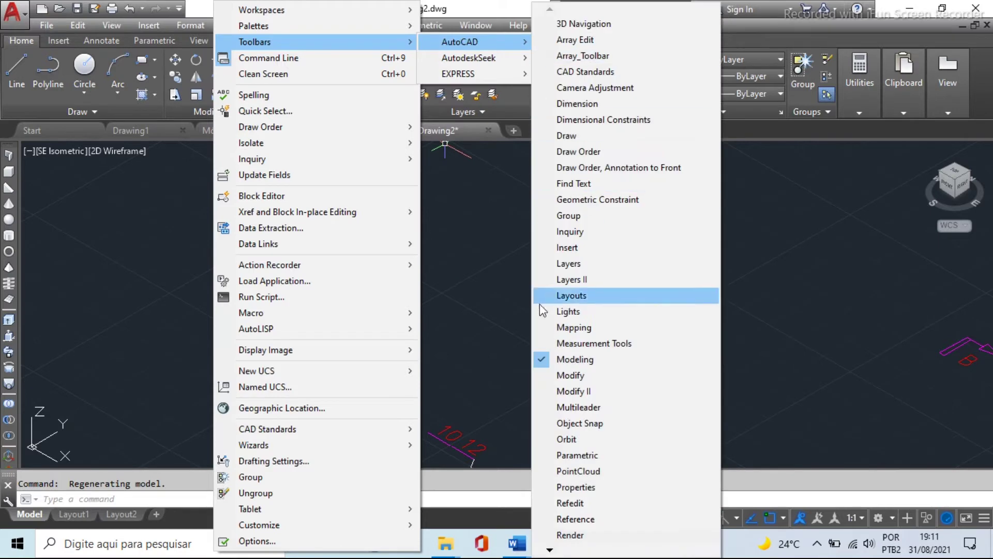
{"action": "mouse_move", "coordinate": [550, 550]}
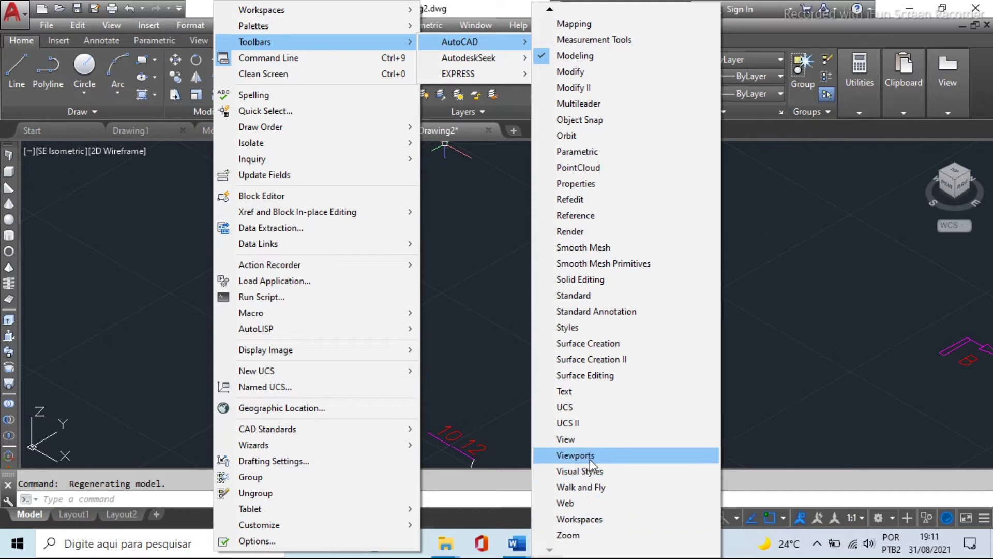
{"action": "left_click", "coordinate": [601, 284]}
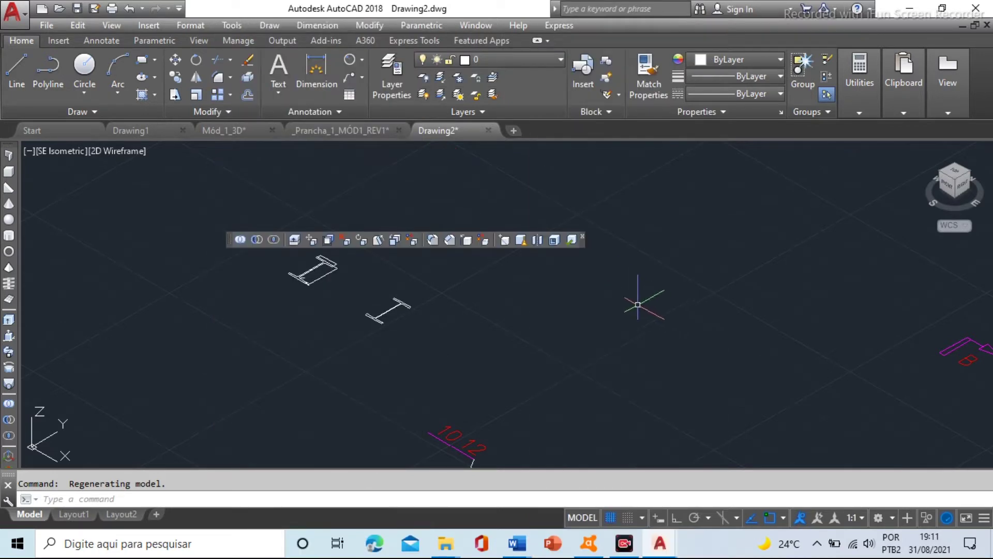
{"action": "left_click_drag", "start_coordinate": [231, 241], "coordinate": [231, 238]}
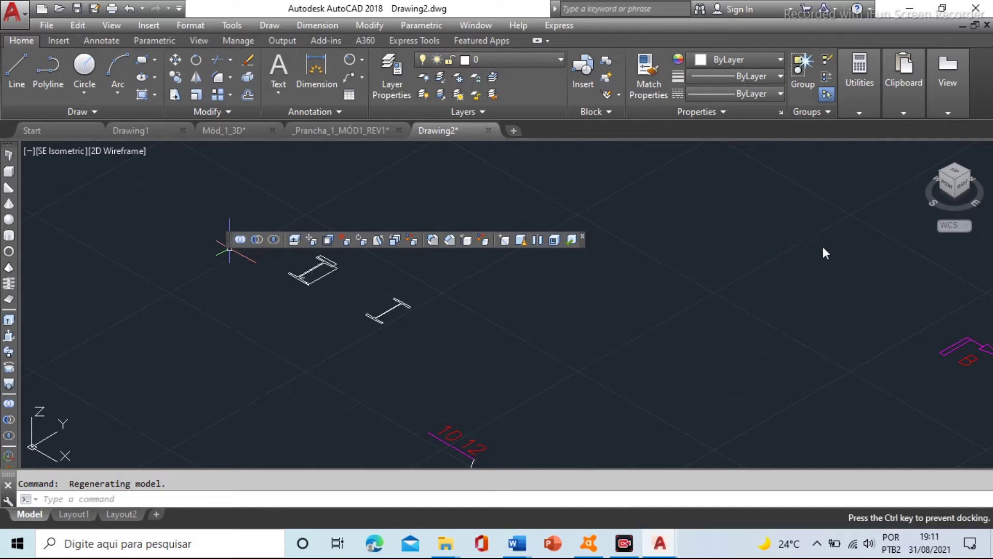
{"action": "left_click_drag", "start_coordinate": [511, 266], "coordinate": [991, 313]}
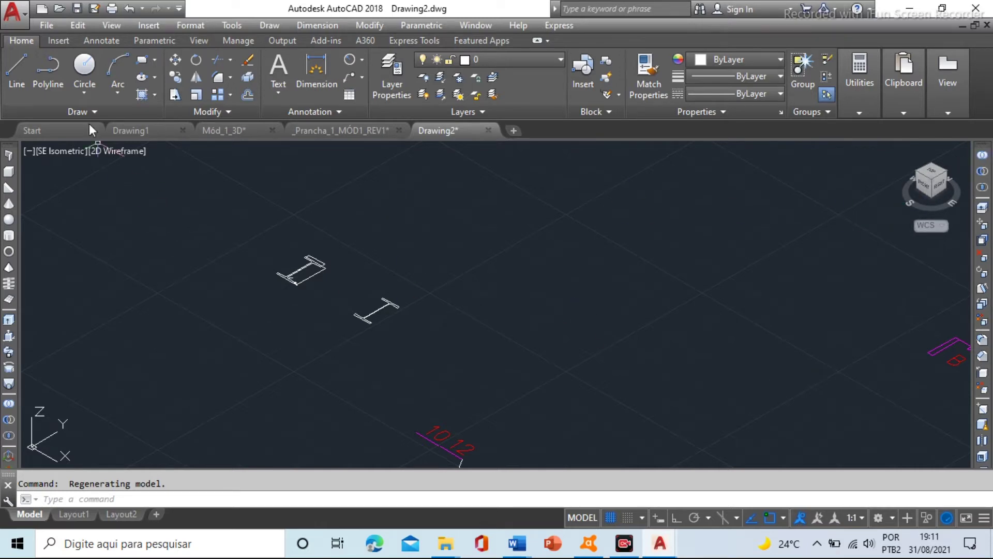
{"action": "left_click", "coordinate": [179, 8]}
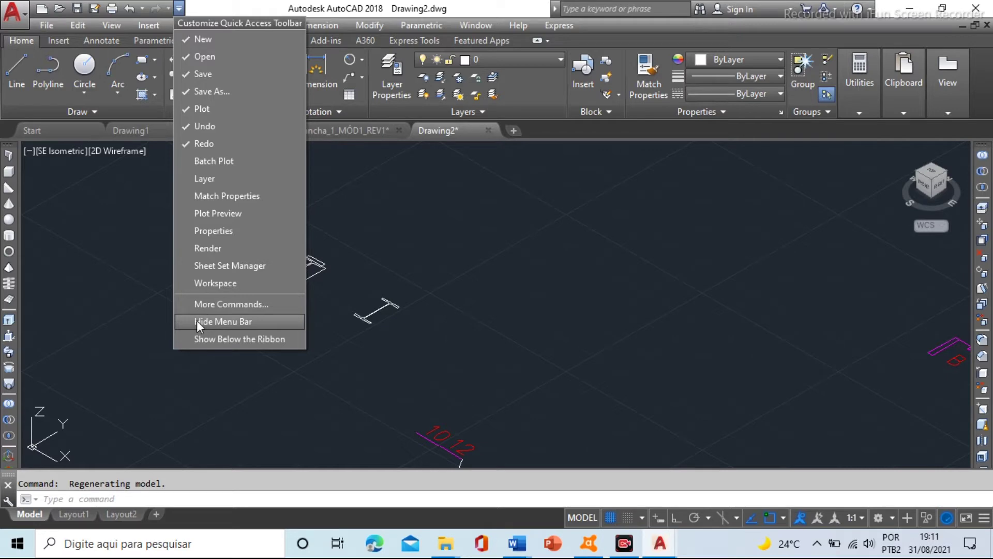
{"action": "left_click", "coordinate": [224, 321]}
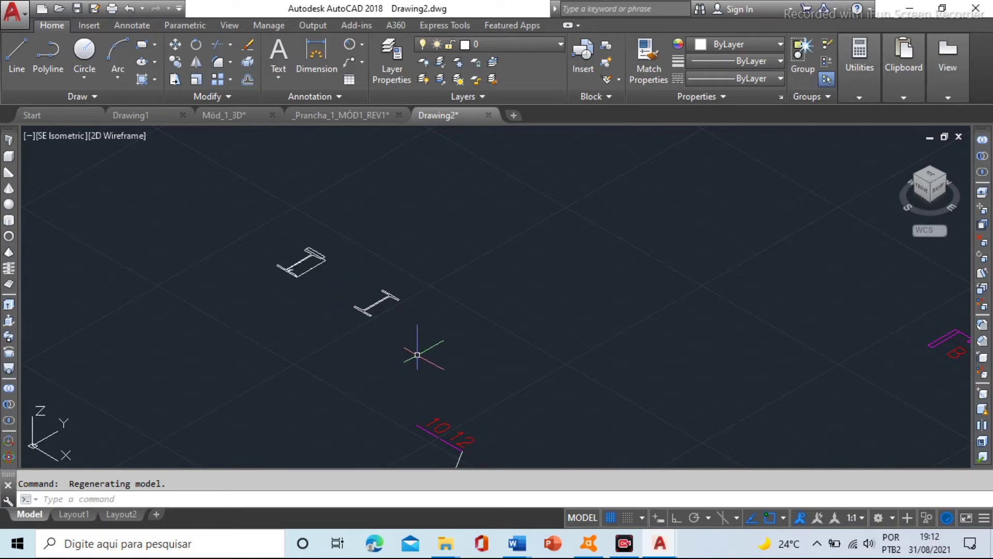
Move the two I-profiles together to a clear area away from the VISTA A-A frame drawing.
{"action": "key", "text": "m"}
{"action": "key", "text": "space"}
{"action": "left_click", "coordinate": [365, 320]}
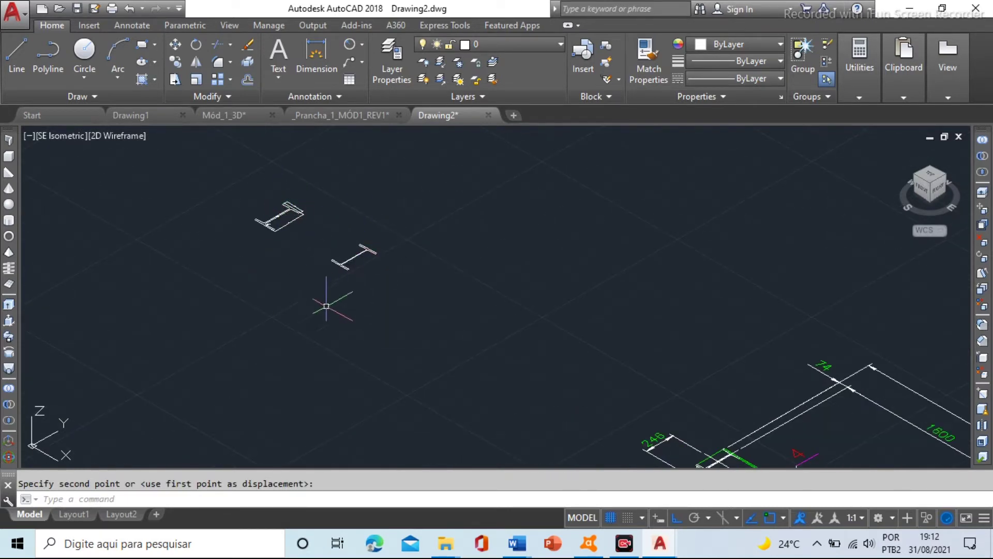
{"action": "scroll", "coordinate": [358, 253], "scroll_direction": "up", "scroll_amount": 5}
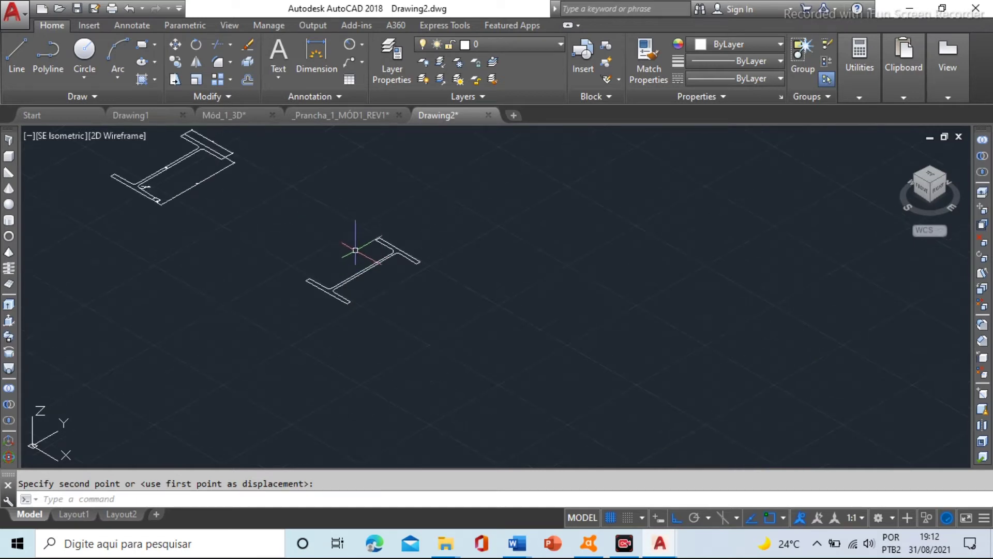
{"action": "scroll", "coordinate": [378, 270], "scroll_direction": "down", "scroll_amount": 3}
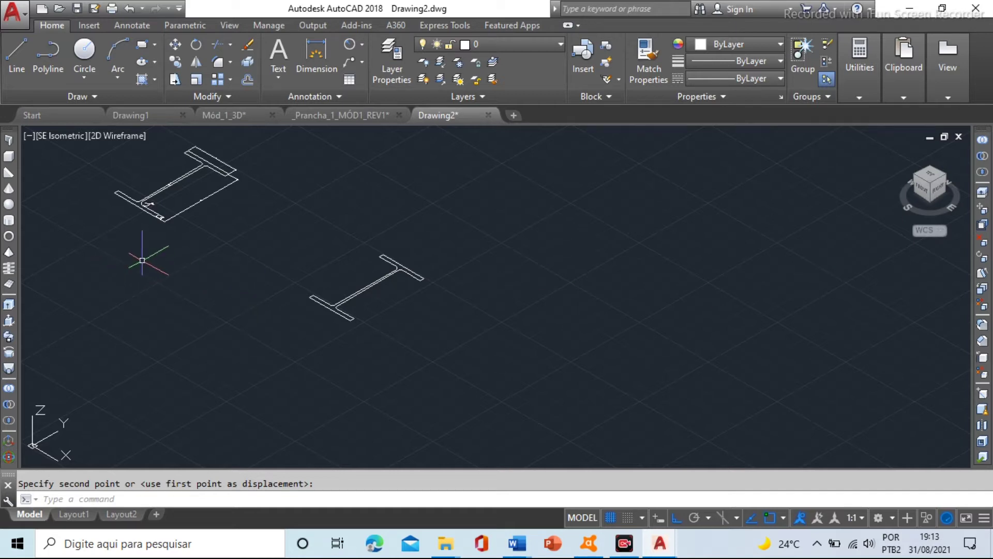
{"action": "left_click", "coordinate": [9, 458]}
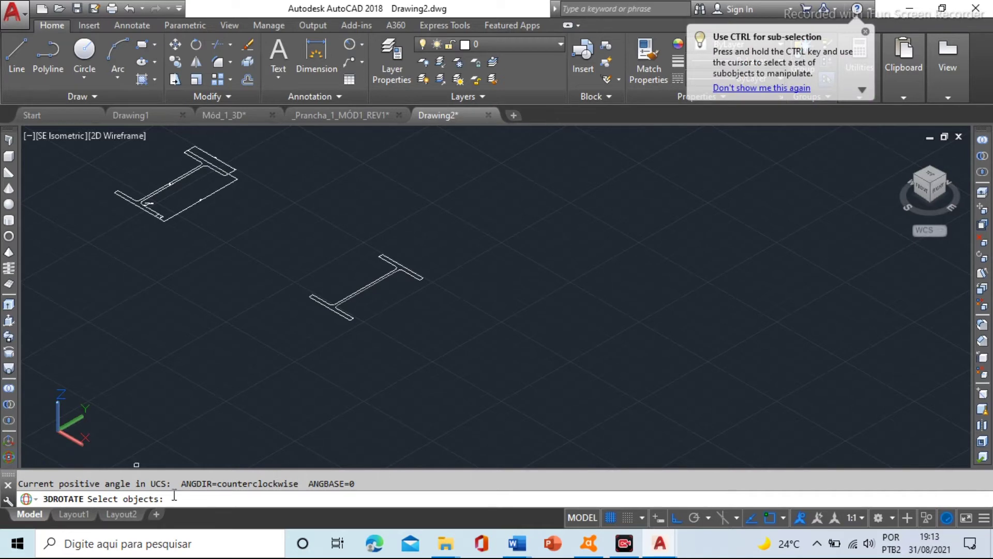
{"action": "key", "text": "Escape"}
{"action": "type", "text": "3dr"}
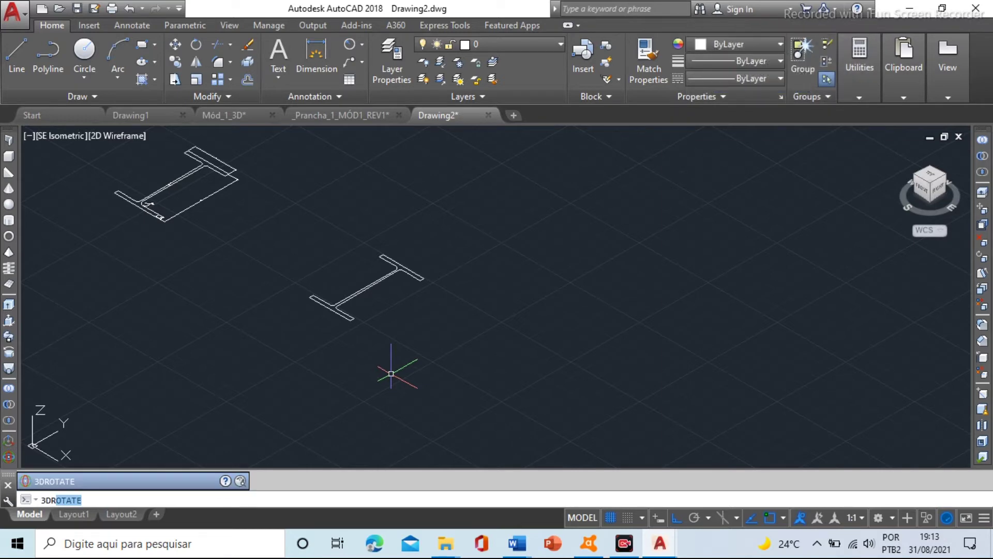
{"action": "key", "text": "Return"}
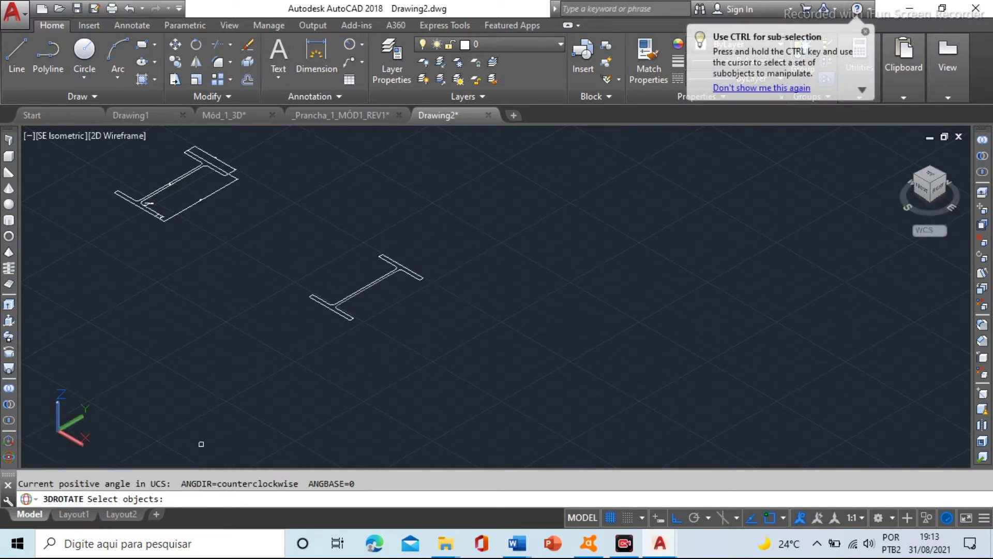
{"action": "left_click", "coordinate": [455, 255]}
{"action": "left_click", "coordinate": [279, 349]}
{"action": "key", "text": "Return"}
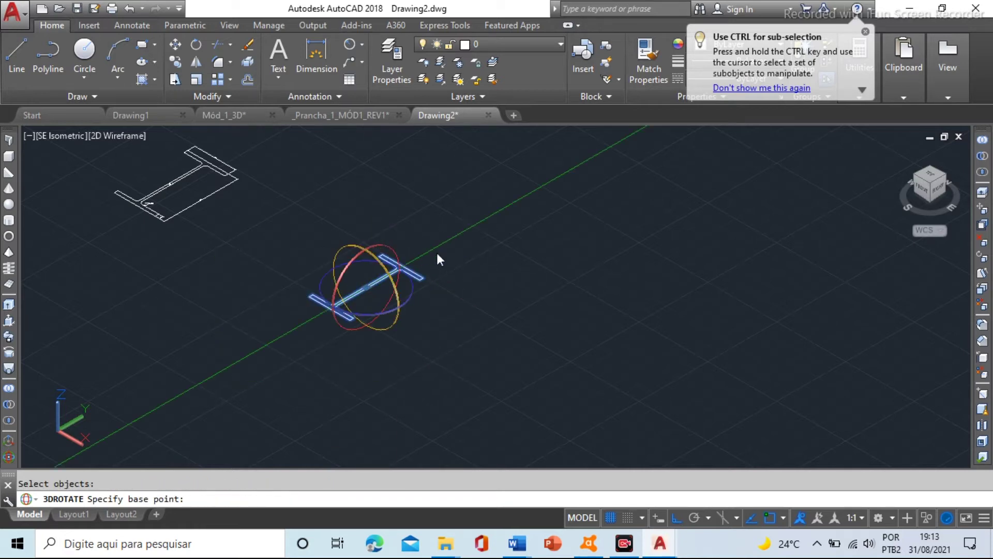
{"action": "scroll", "coordinate": [437, 260], "scroll_direction": "up", "scroll_amount": 5}
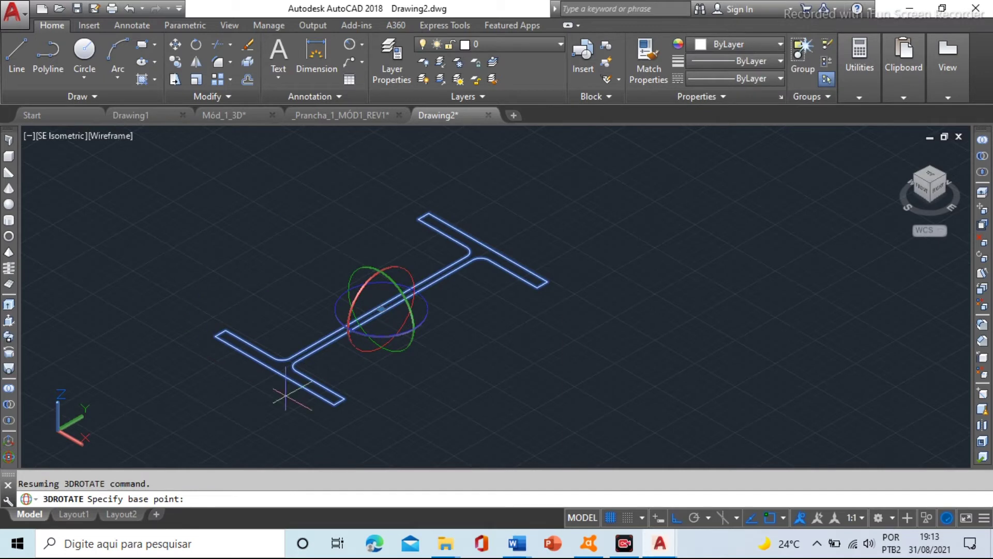
{"action": "scroll", "coordinate": [429, 330], "scroll_direction": "up", "scroll_amount": 3}
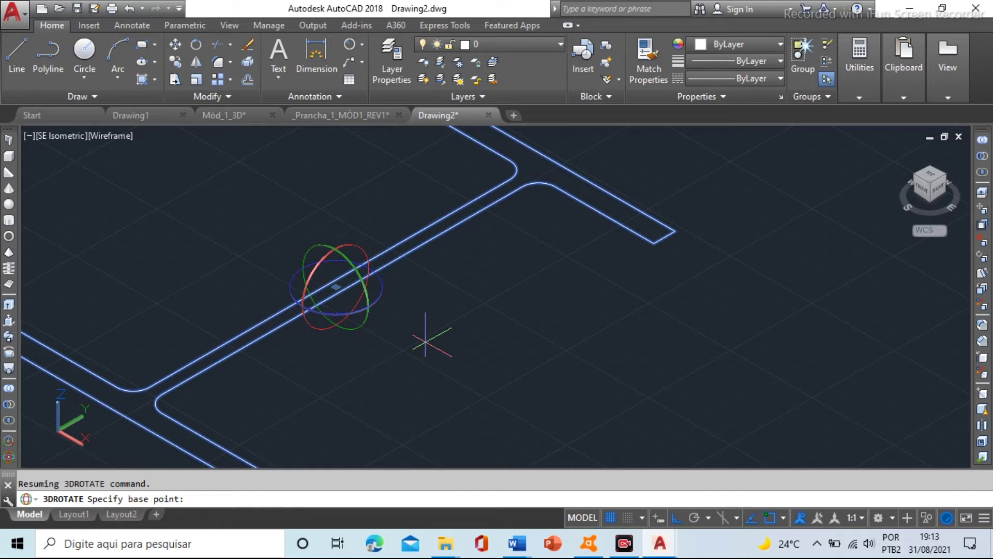
{"action": "scroll", "coordinate": [300, 310], "scroll_direction": "down", "scroll_amount": 2}
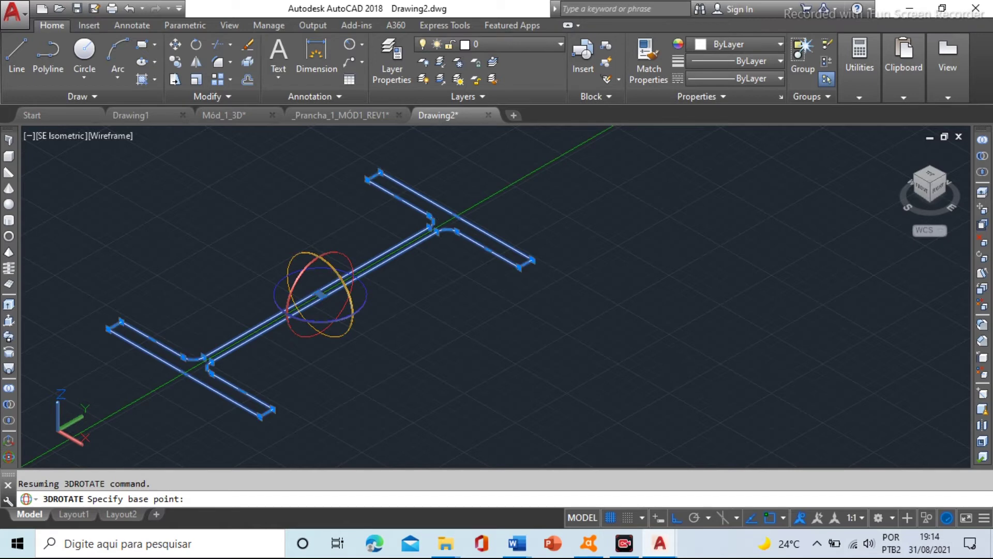
{"action": "left_click", "coordinate": [351, 319]}
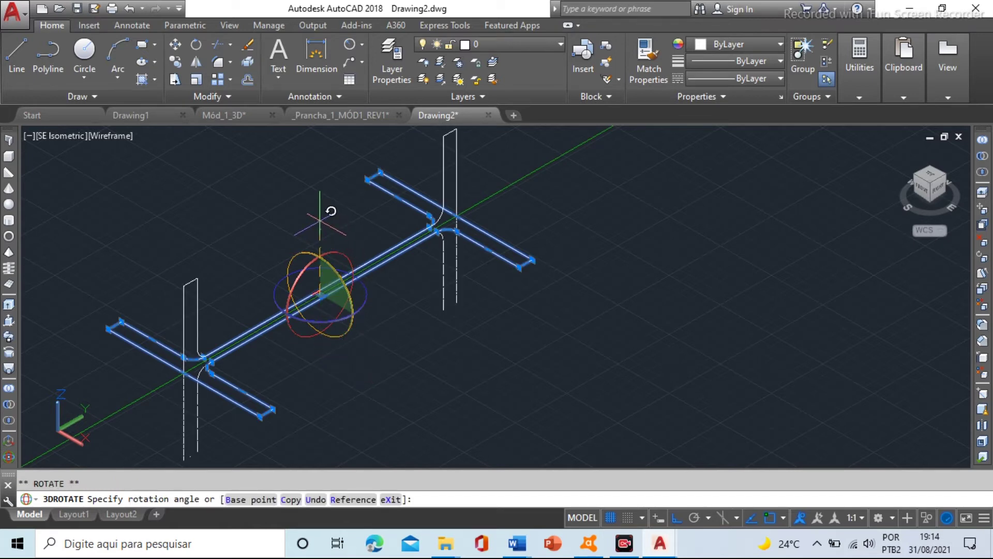
{"action": "key", "text": "Escape"}
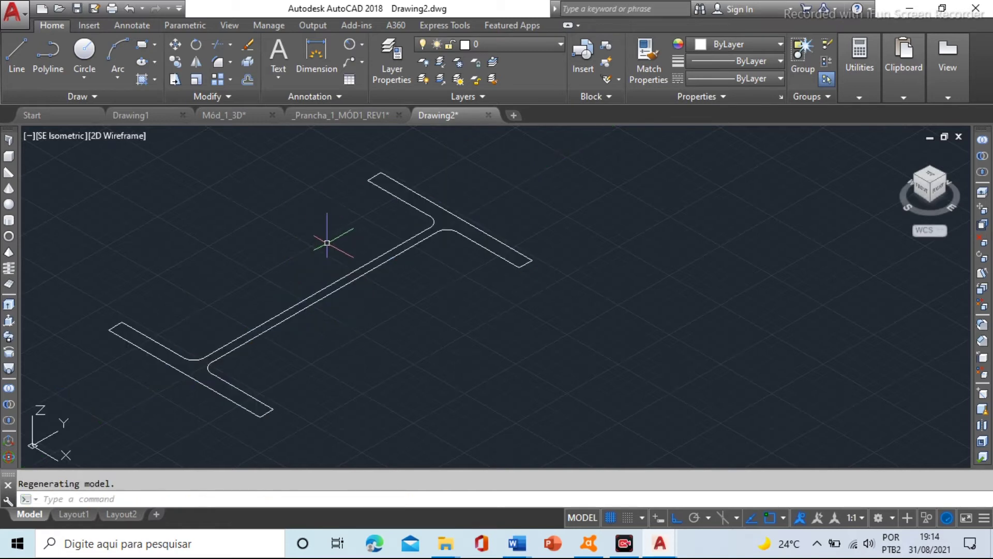
{"action": "key", "text": "Return"}
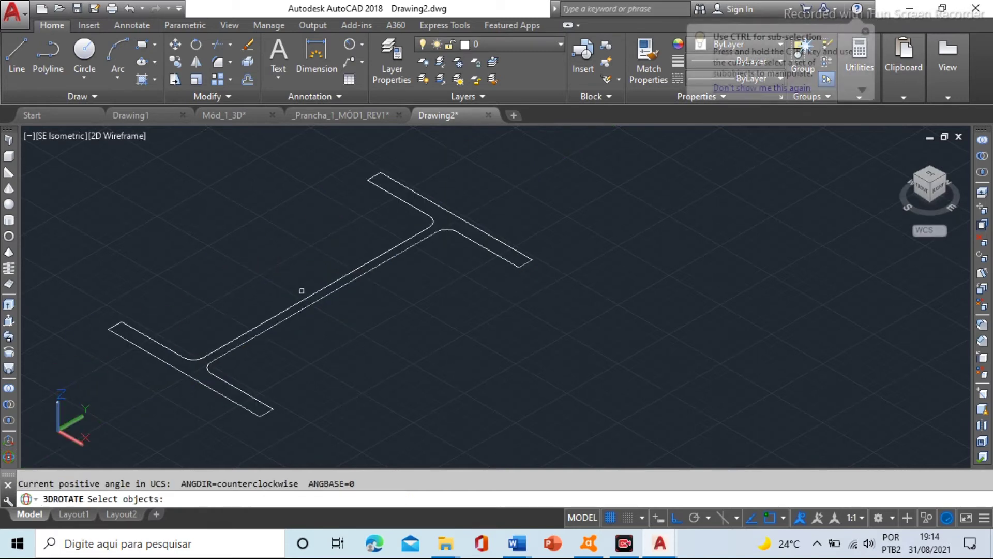
{"action": "left_click", "coordinate": [300, 287]}
{"action": "key", "text": "Return"}
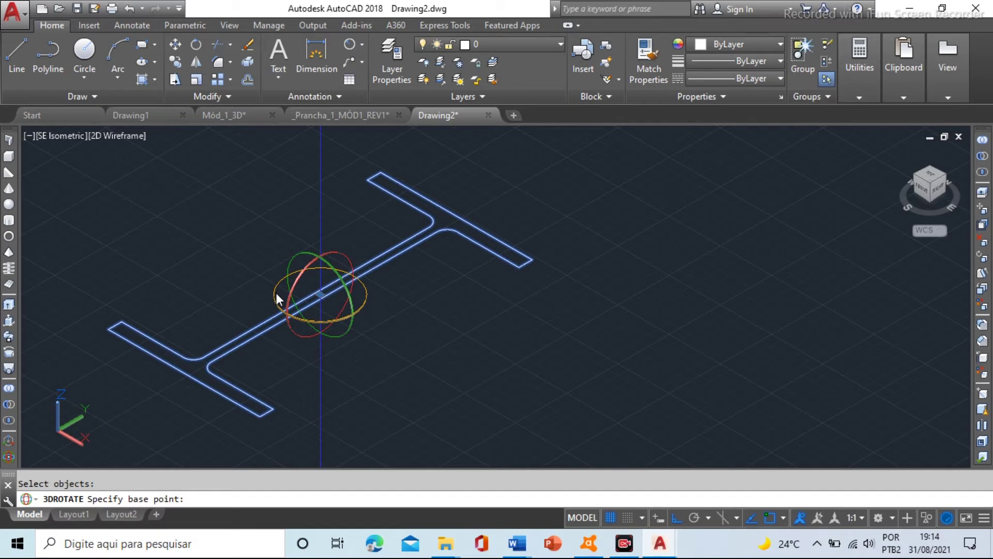
{"action": "left_click", "coordinate": [277, 294]}
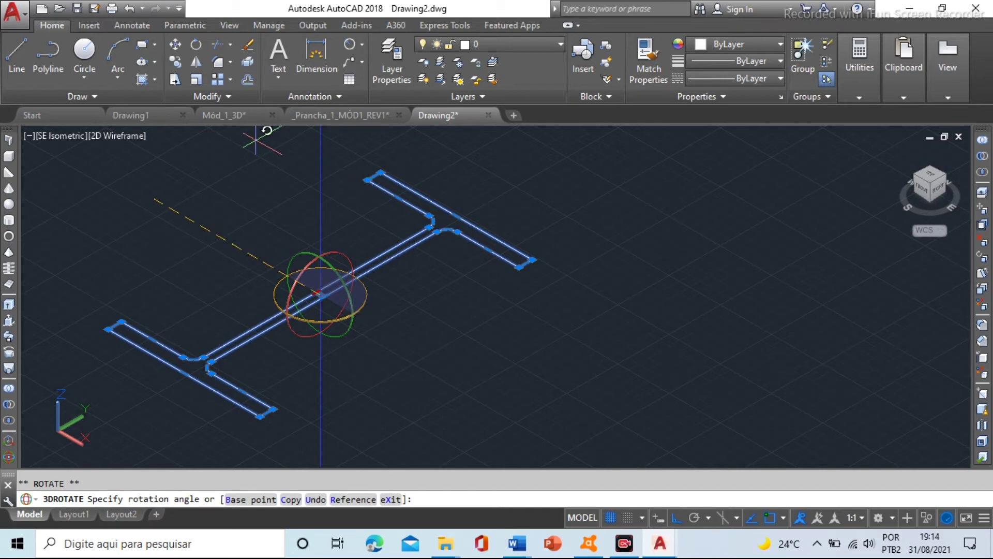
{"action": "key", "text": "Escape"}
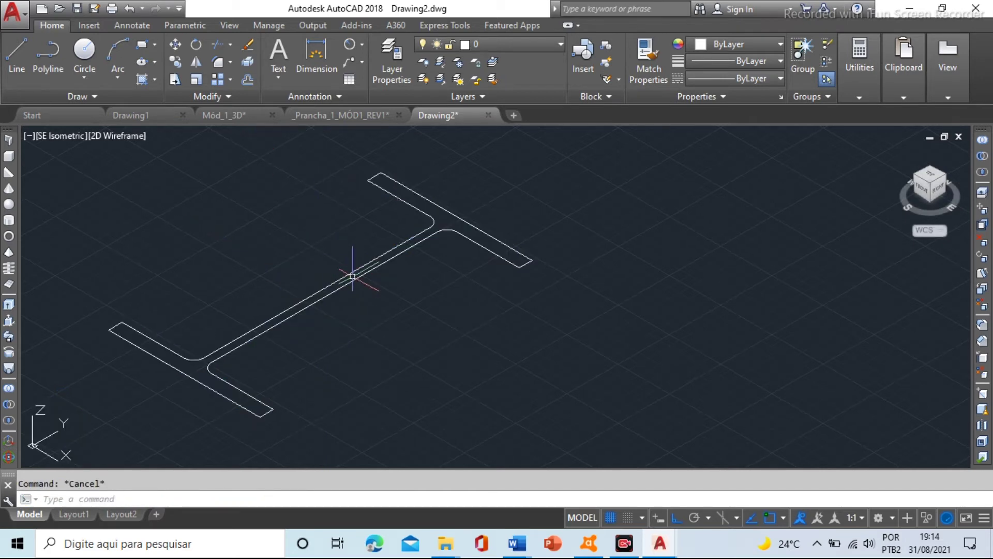
Rotate the flat I-profile upright about the X axis with 3DROTATE, using the rotation gizmo at its center.
{"action": "key", "text": "Return"}
{"action": "left_click", "coordinate": [333, 287]}
{"action": "key", "text": "Return"}
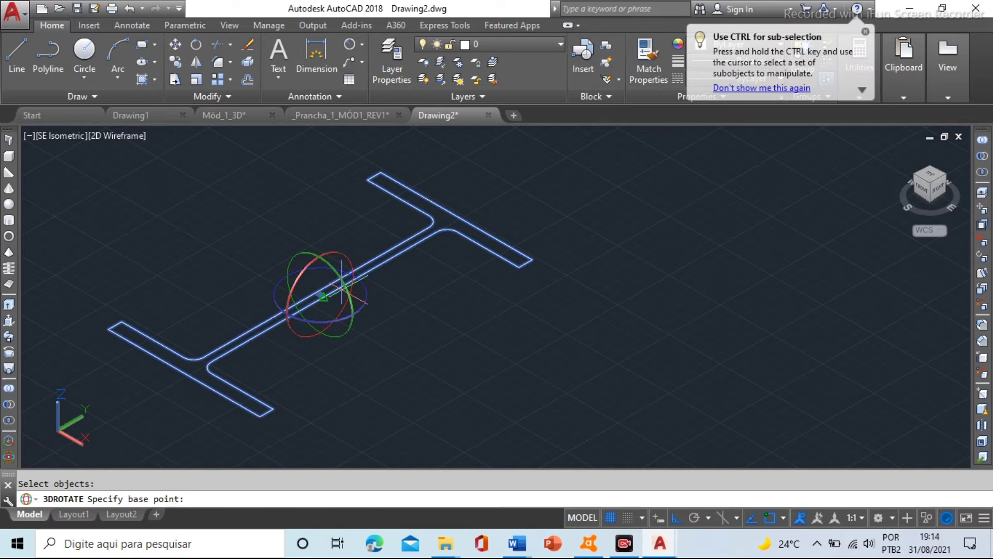
{"action": "left_click", "coordinate": [300, 274]}
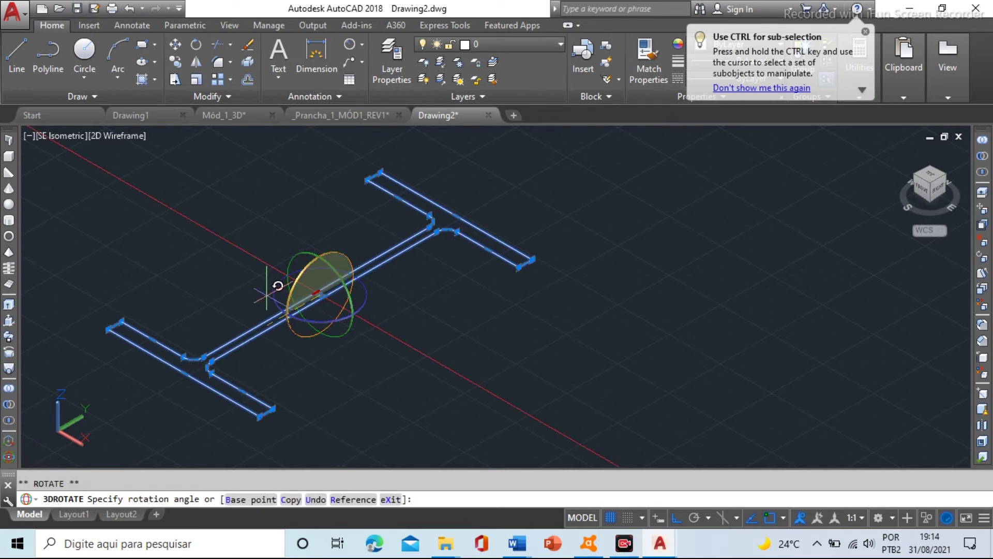
{"action": "left_click", "coordinate": [289, 266]}
Undo the 3DROTATE rotation of the I-profile.
{"action": "scroll", "coordinate": [334, 298], "scroll_direction": "down", "scroll_amount": 3}
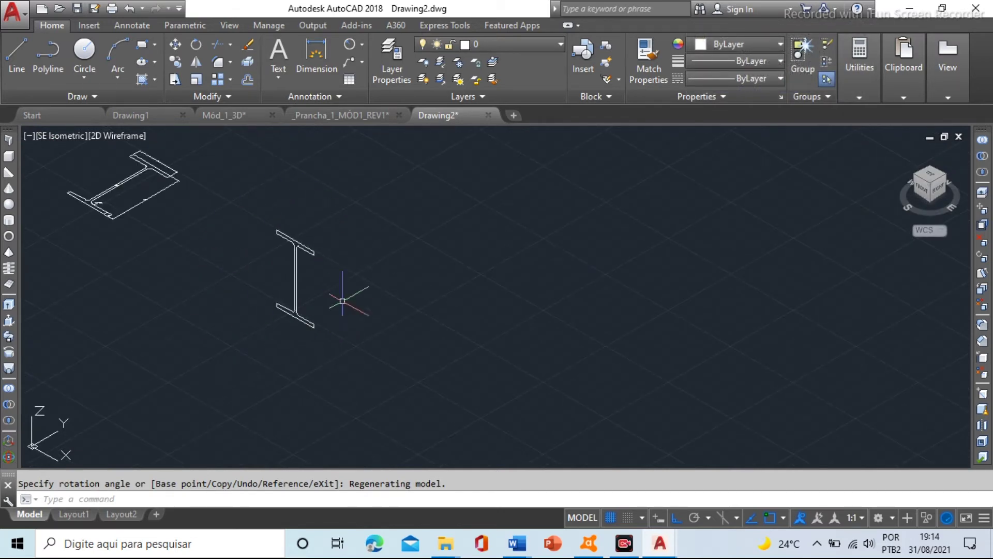
{"action": "middle_click_drag", "start_coordinate": [326, 277], "coordinate": [269, 327]}
{"action": "scroll", "coordinate": [287, 331], "scroll_direction": "up", "scroll_amount": 3}
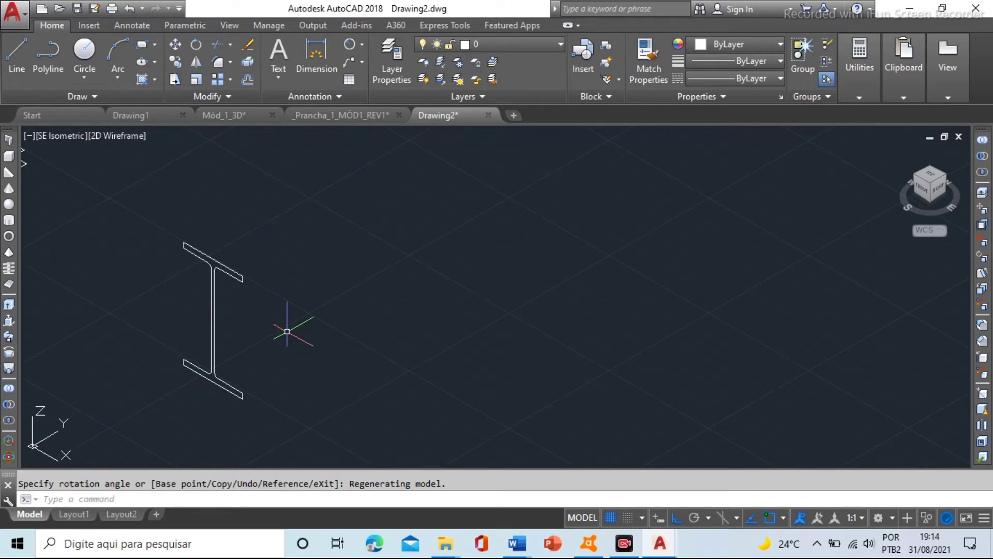
{"action": "scroll", "coordinate": [298, 318], "scroll_direction": "down", "scroll_amount": 3}
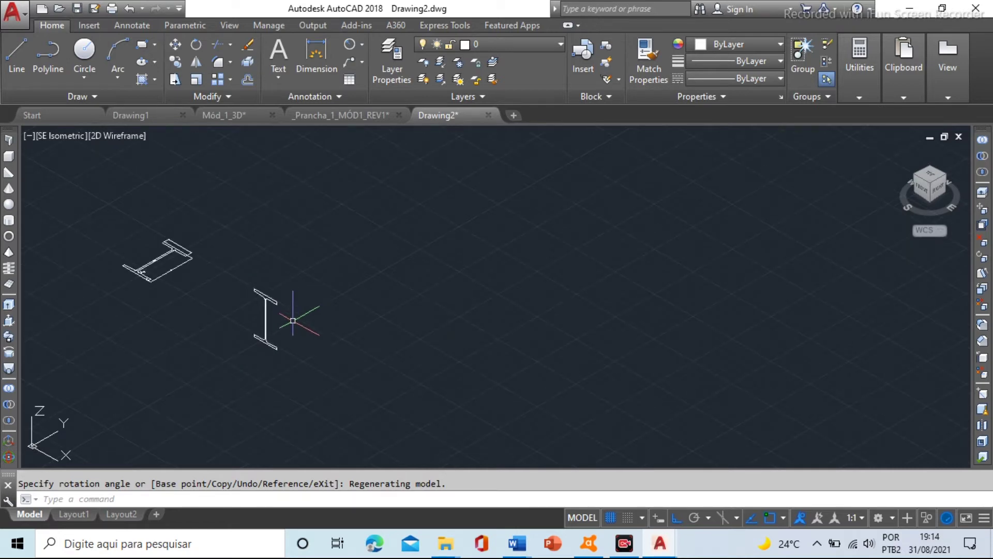
{"action": "scroll", "coordinate": [292, 325], "scroll_direction": "up", "scroll_amount": 4}
{"action": "middle_click_drag", "start_coordinate": [56, 366], "coordinate": [258, 357]}
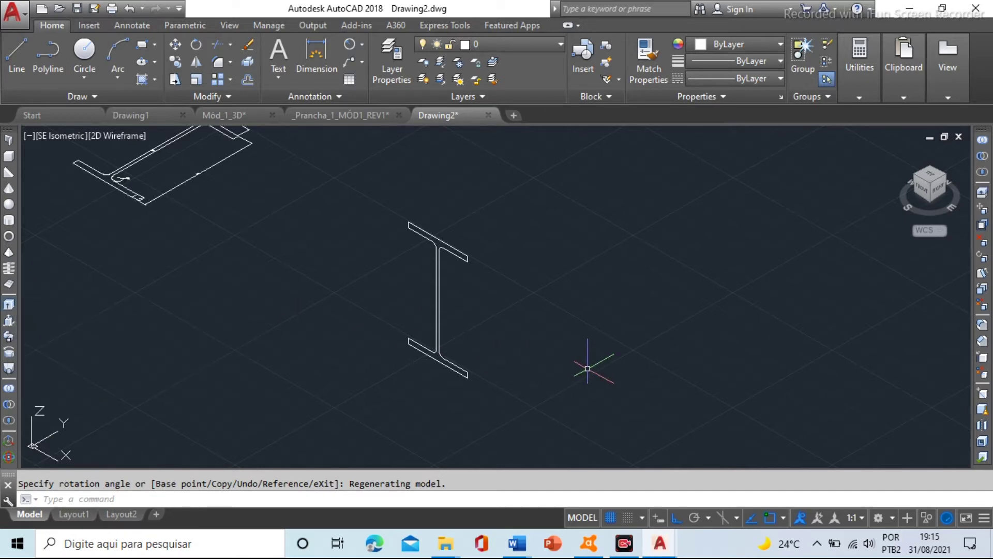
{"action": "type", "text": "u"}
{"action": "scroll", "coordinate": [587, 369], "scroll_direction": "up", "scroll_amount": 4}
{"action": "key", "text": "Return"}
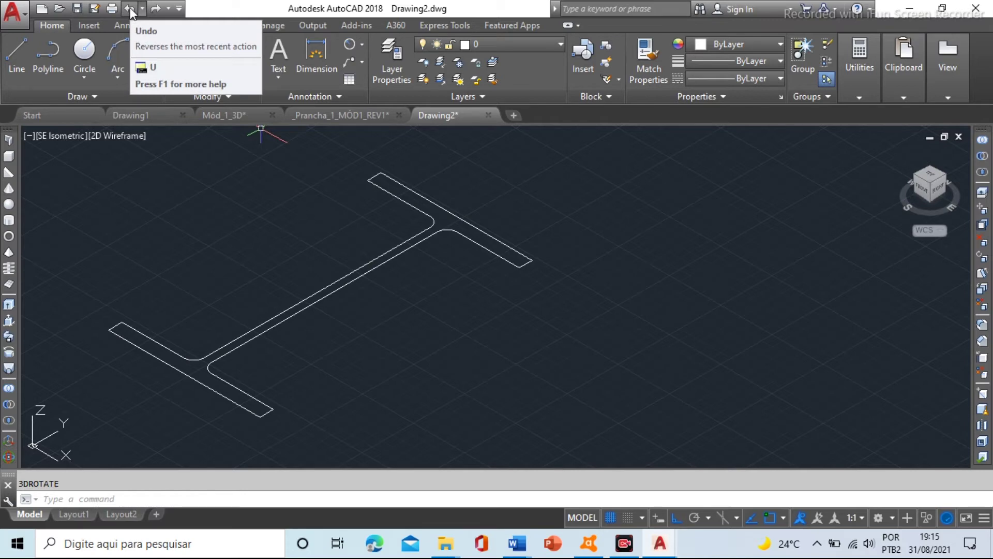
Stand the I-profile upright with ROTATE3D, turning it 90° about an axis through both endpoints of the lower flange's outer edge.
{"action": "middle_click_drag", "start_coordinate": [233, 338], "coordinate": [333, 284]}
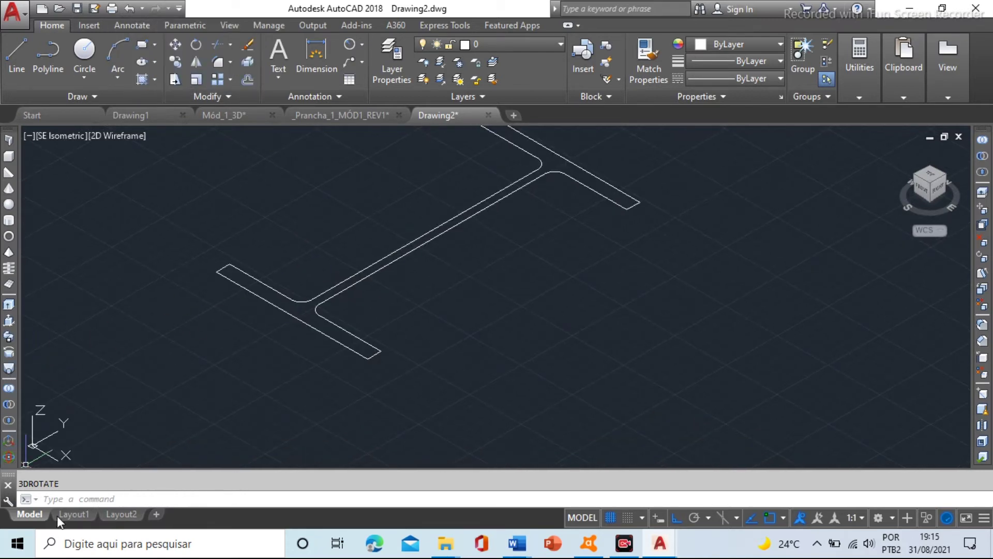
{"action": "left_click", "coordinate": [74, 500]}
{"action": "type", "text": "ROTATE3D"}
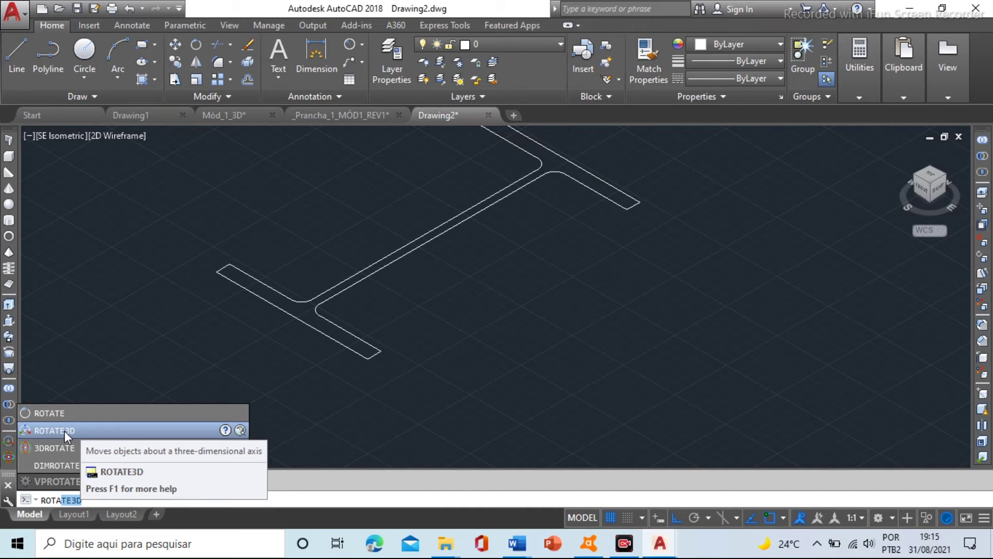
{"action": "left_click", "coordinate": [60, 431]}
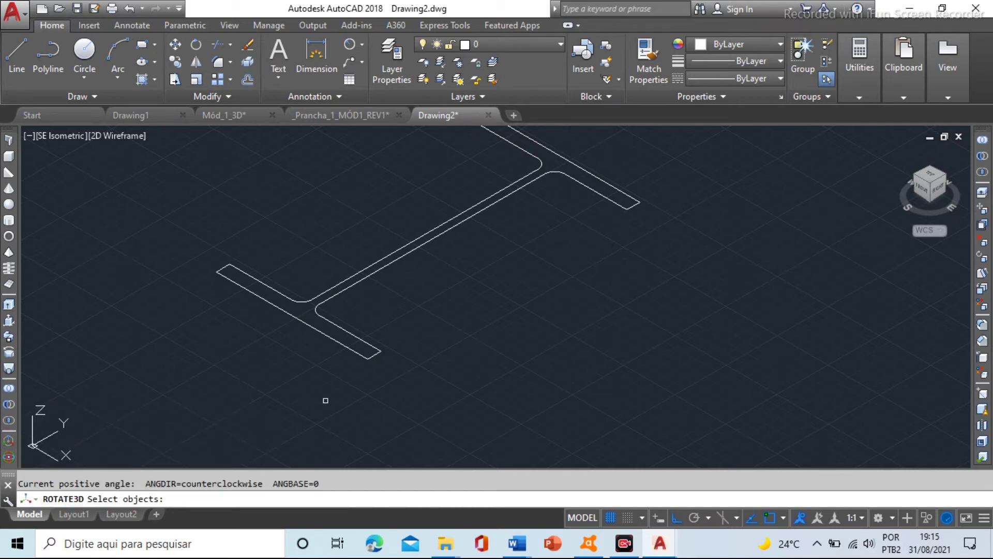
{"action": "scroll", "coordinate": [306, 385], "scroll_direction": "down", "scroll_amount": 1}
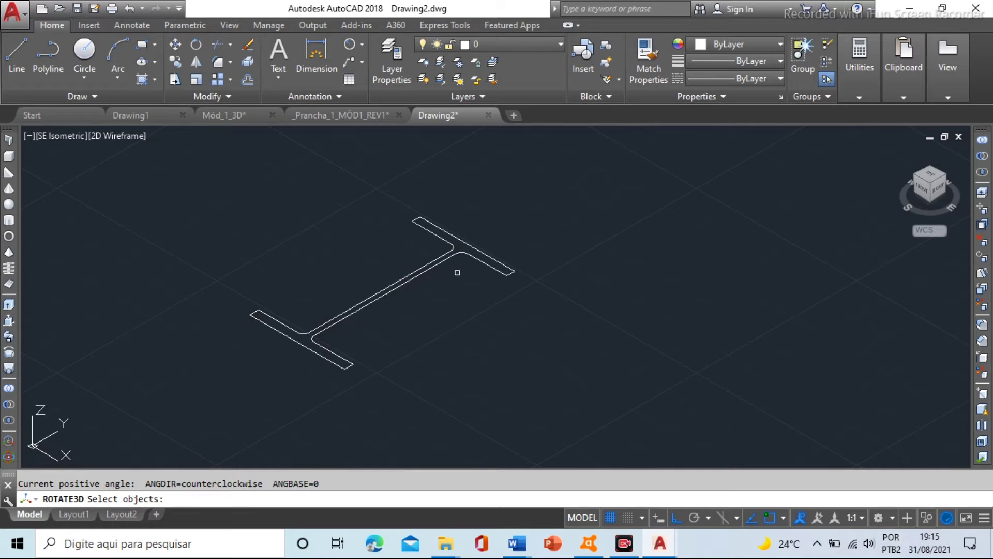
{"action": "left_click", "coordinate": [389, 314]}
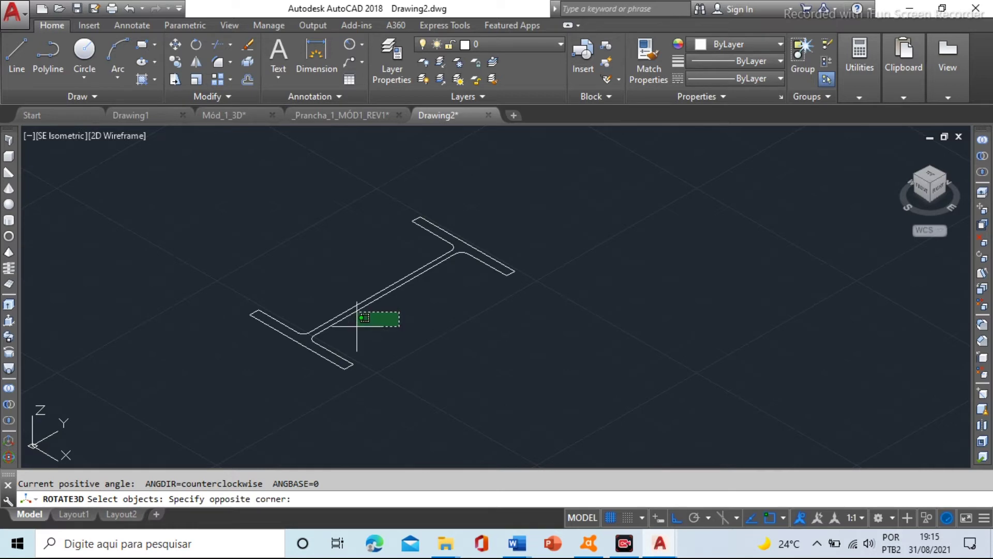
{"action": "left_click", "coordinate": [248, 371]}
{"action": "key", "text": "Return"}
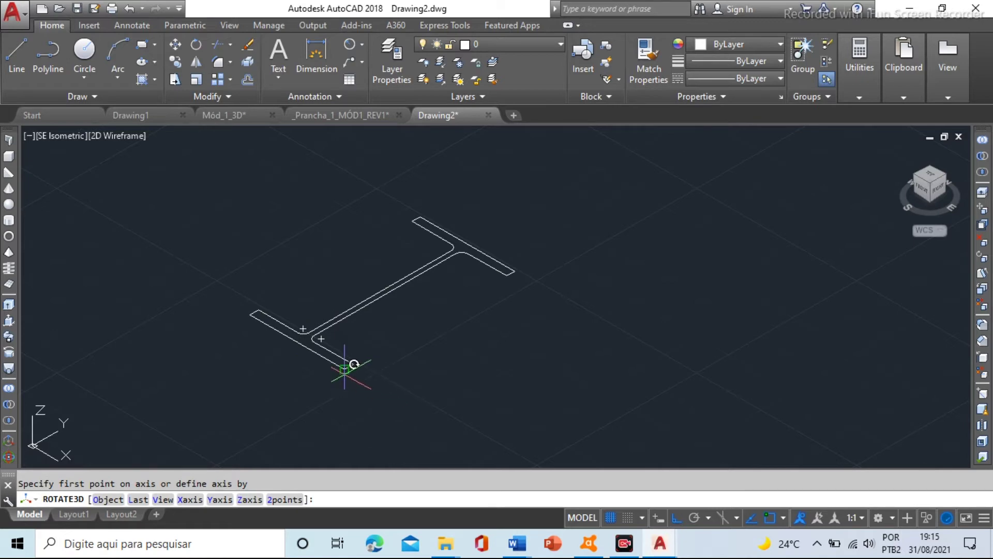
{"action": "left_click", "coordinate": [250, 314]}
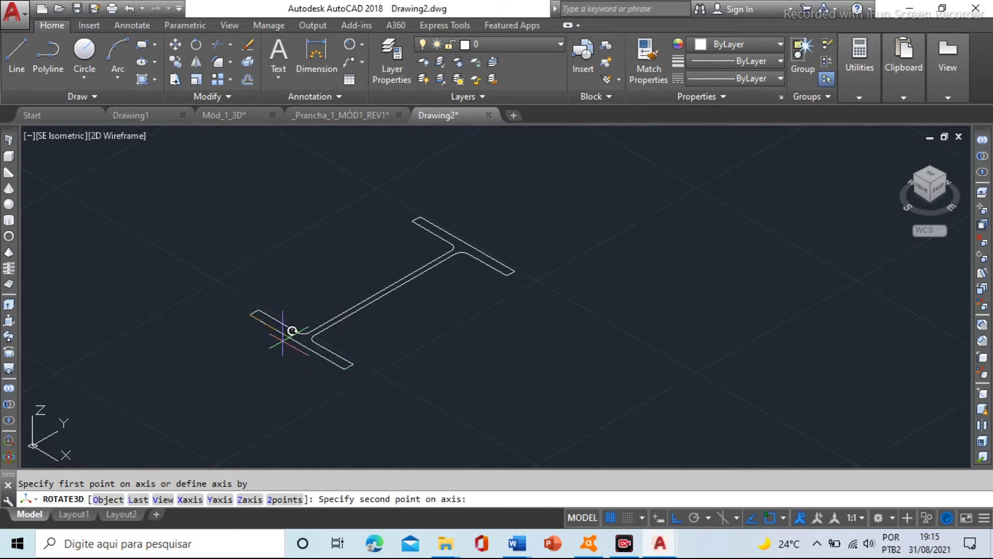
{"action": "left_click", "coordinate": [345, 368]}
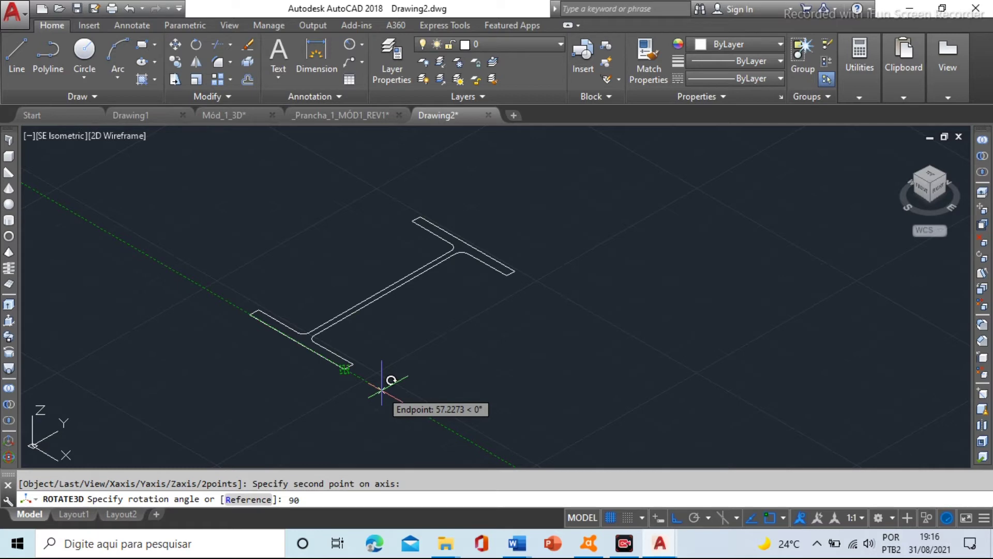
{"action": "key", "text": "Return"}
Extrude the upright I-profile into a solid beam 4200 long, matching the overall length dimension in the VISTA A-A drawing.
{"action": "scroll", "coordinate": [386, 394], "scroll_direction": "down", "scroll_amount": 6}
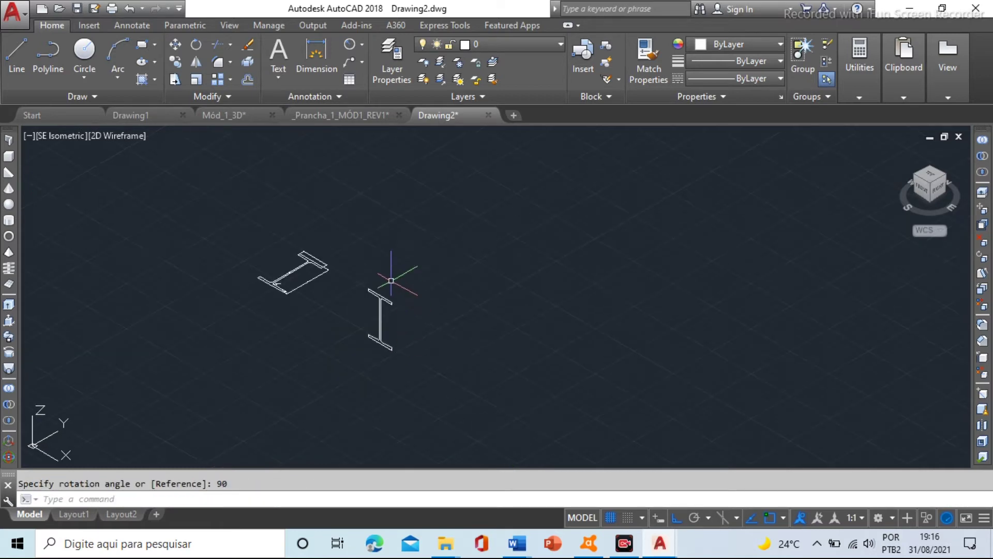
{"action": "scroll", "coordinate": [422, 337], "scroll_direction": "up", "scroll_amount": 5}
{"action": "scroll", "coordinate": [315, 204], "scroll_direction": "up", "scroll_amount": 3}
{"action": "scroll", "coordinate": [238, 282], "scroll_direction": "down", "scroll_amount": 3}
{"action": "middle_click_drag", "start_coordinate": [321, 330], "coordinate": [357, 338]}
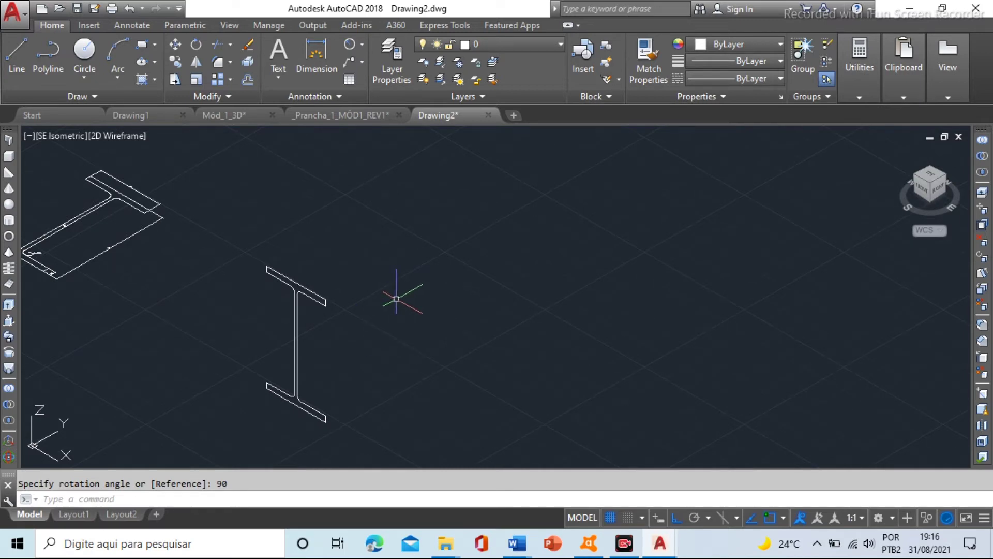
{"action": "middle_click_drag", "start_coordinate": [322, 299], "coordinate": [309, 300]}
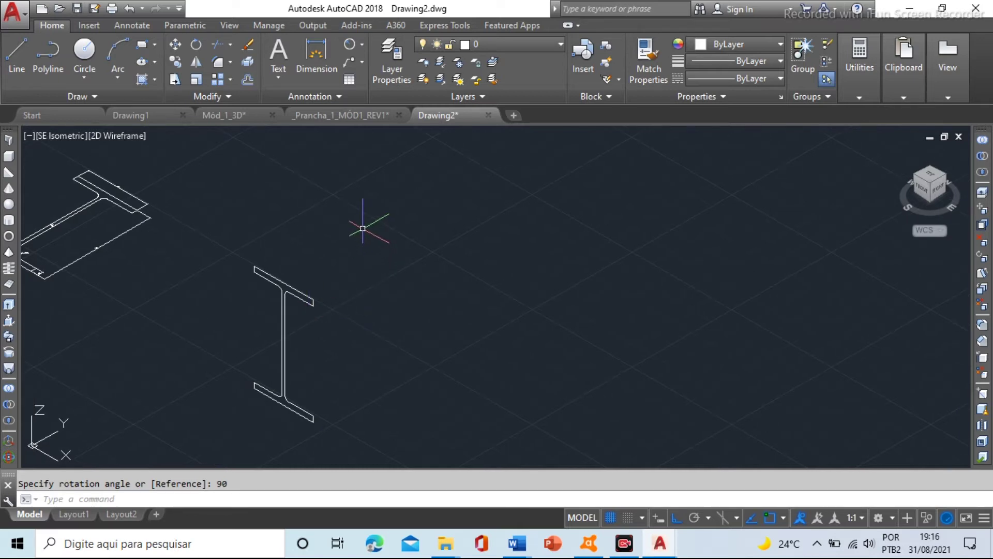
{"action": "left_click", "coordinate": [9, 305]}
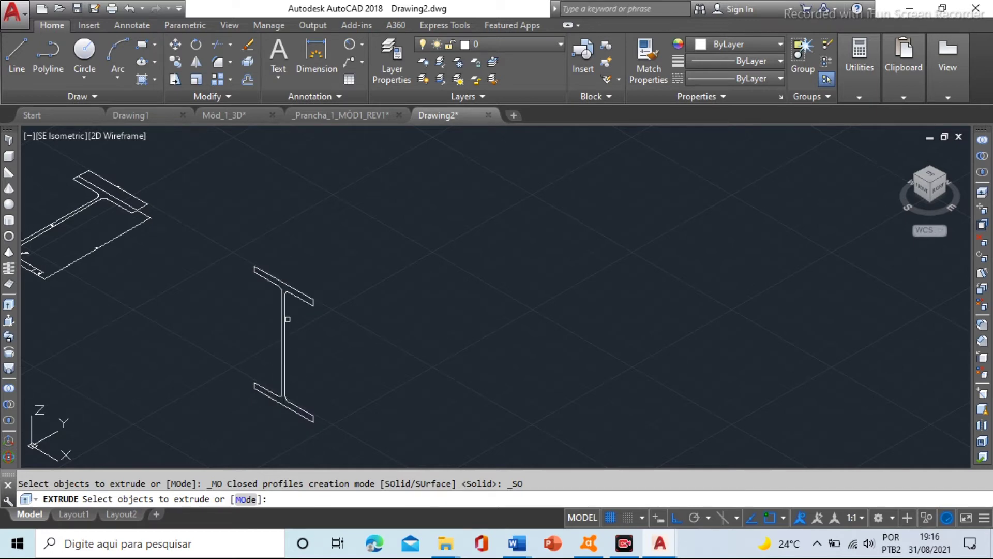
{"action": "left_click", "coordinate": [291, 284]}
{"action": "right_click", "coordinate": [330, 282]}
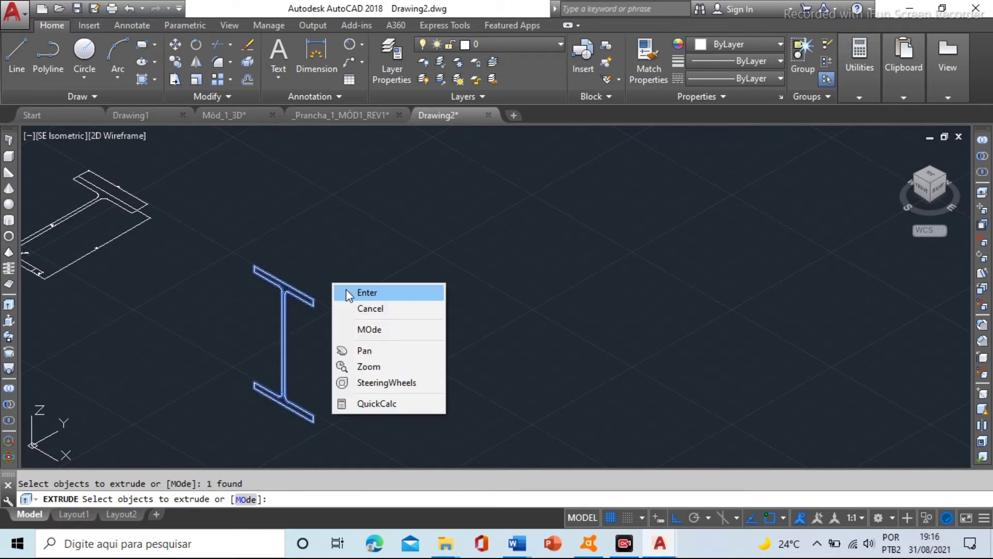
{"action": "left_click", "coordinate": [356, 291]}
{"action": "key", "text": "Return"}
{"action": "scroll", "coordinate": [332, 282], "scroll_direction": "down", "scroll_amount": 3}
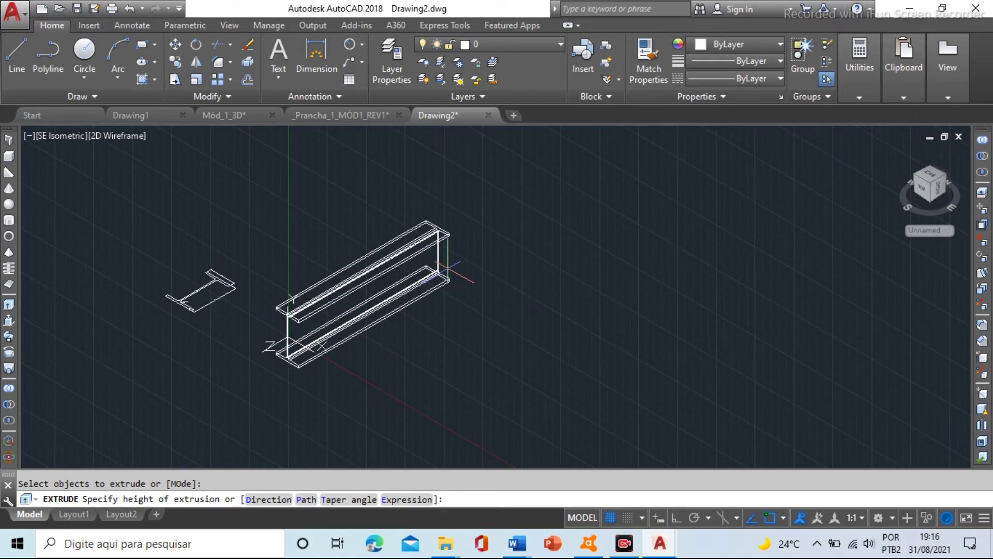
{"action": "middle_click_drag", "start_coordinate": [503, 248], "coordinate": [401, 313]}
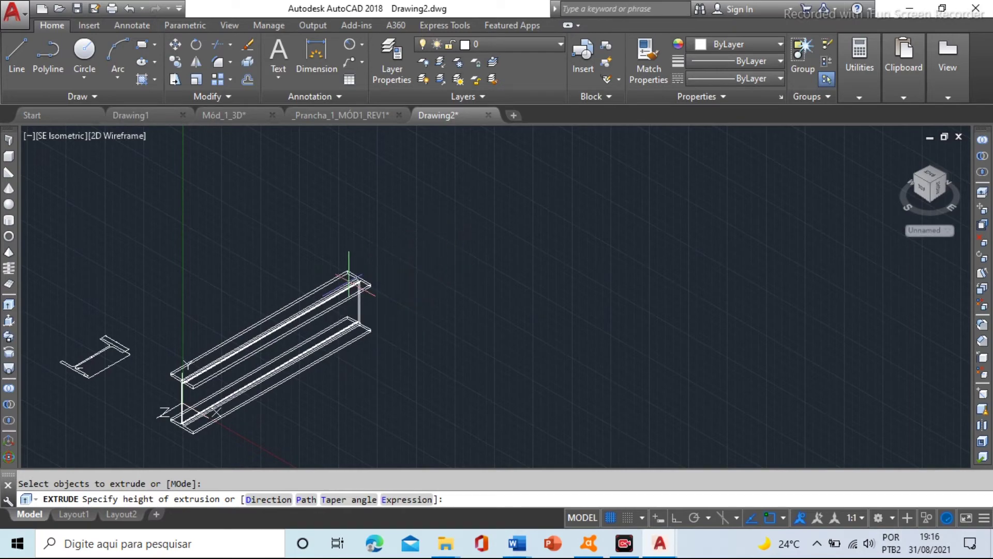
{"action": "scroll", "coordinate": [352, 285], "scroll_direction": "down", "scroll_amount": 6}
{"action": "scroll", "coordinate": [431, 382], "scroll_direction": "up", "scroll_amount": 8}
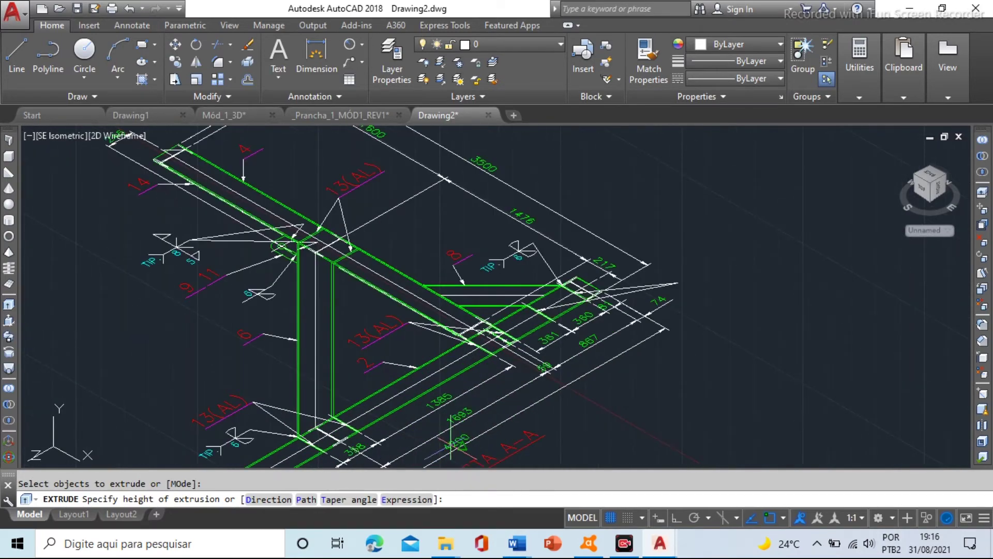
{"action": "scroll", "coordinate": [430, 382], "scroll_direction": "down", "scroll_amount": 7}
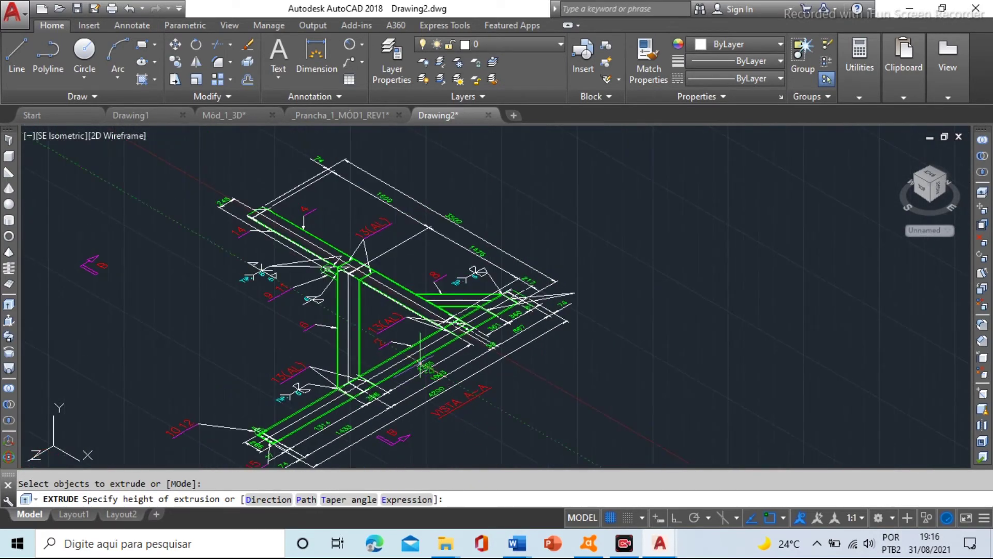
{"action": "scroll", "coordinate": [354, 334], "scroll_direction": "down", "scroll_amount": 3}
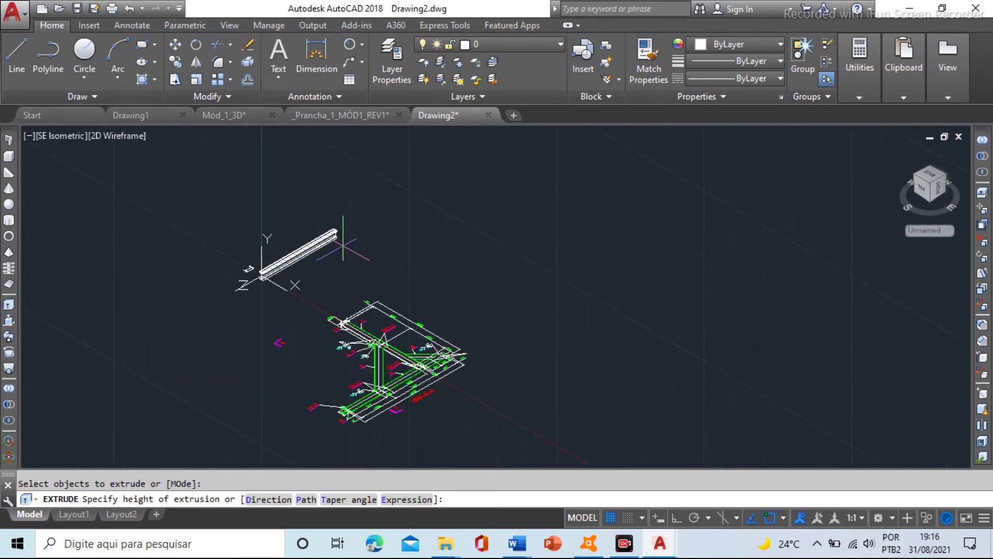
{"action": "scroll", "coordinate": [321, 248], "scroll_direction": "up", "scroll_amount": 4}
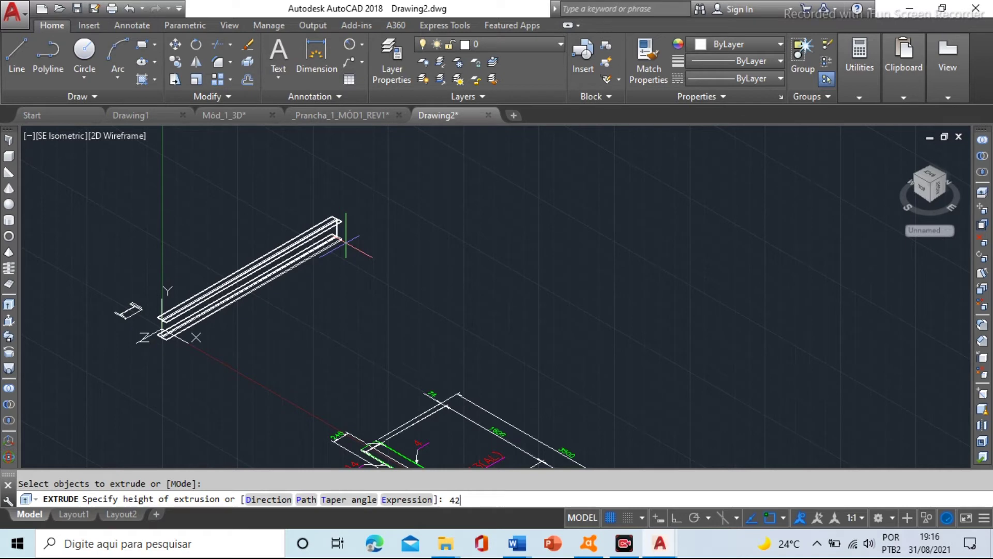
{"action": "key", "text": "Return"}
{"action": "key", "text": "Return"}
{"action": "scroll", "coordinate": [362, 259], "scroll_direction": "down", "scroll_amount": 3}
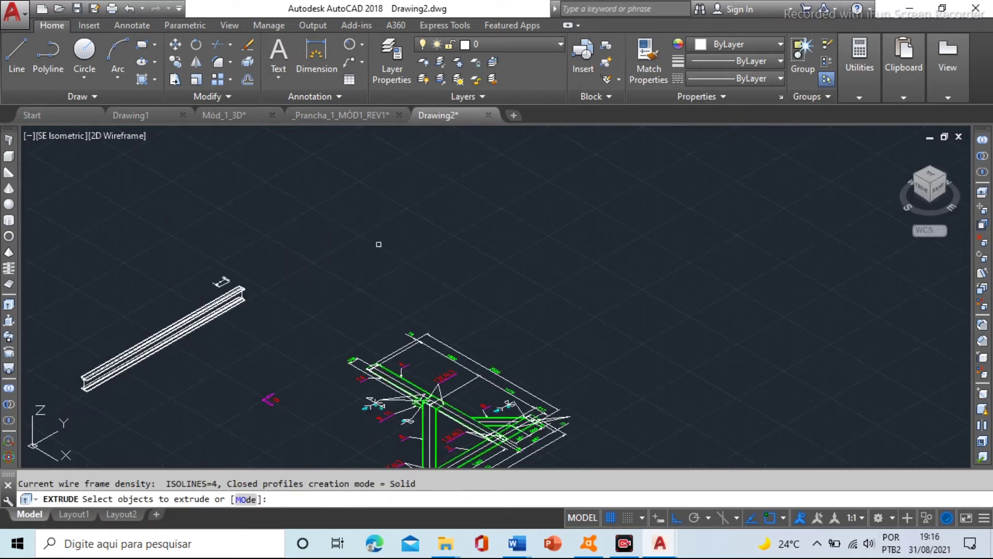
{"action": "key", "text": "Escape"}
Zoom in on the beam's near end and display the model in the Conceptual visual style.
{"action": "scroll", "coordinate": [269, 336], "scroll_direction": "up", "scroll_amount": 6}
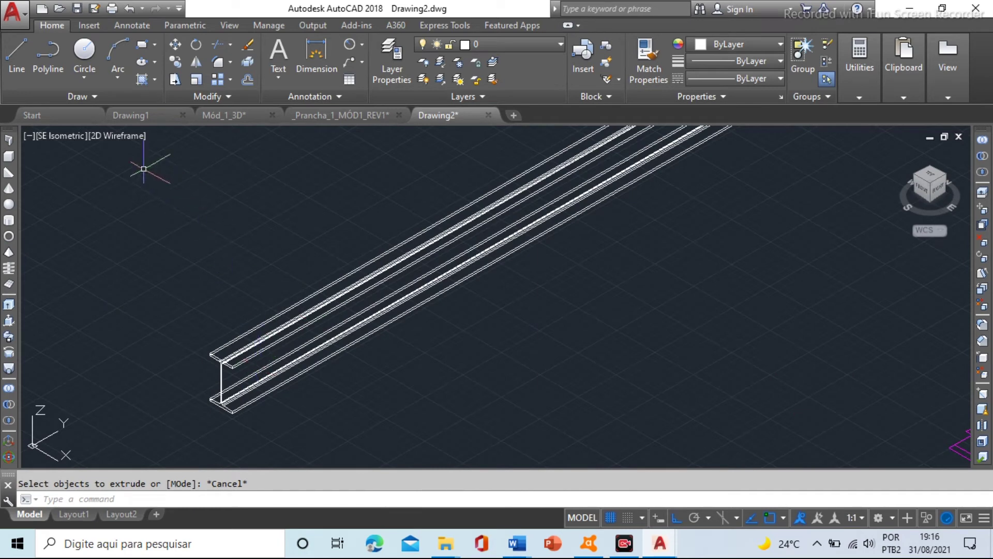
{"action": "left_click", "coordinate": [113, 136]}
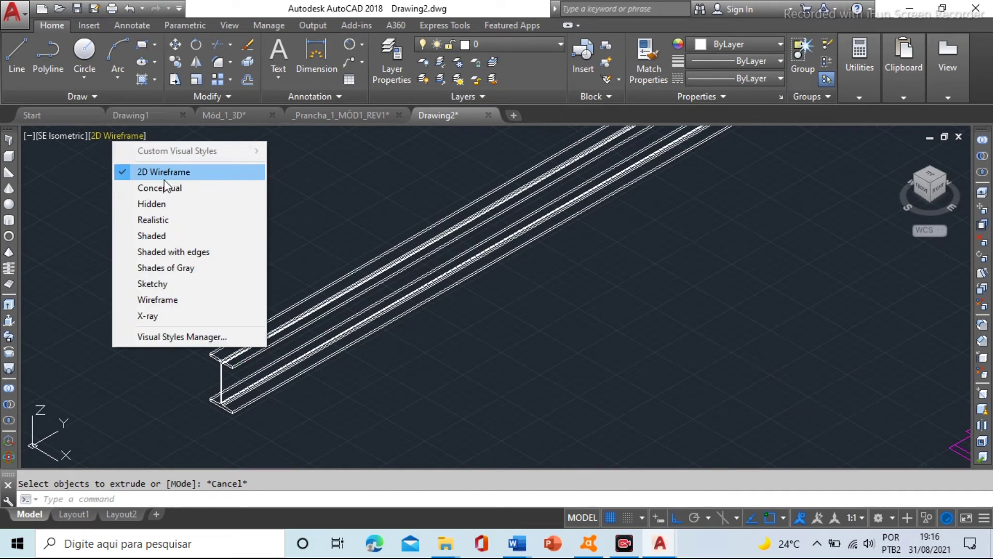
{"action": "left_click", "coordinate": [151, 189]}
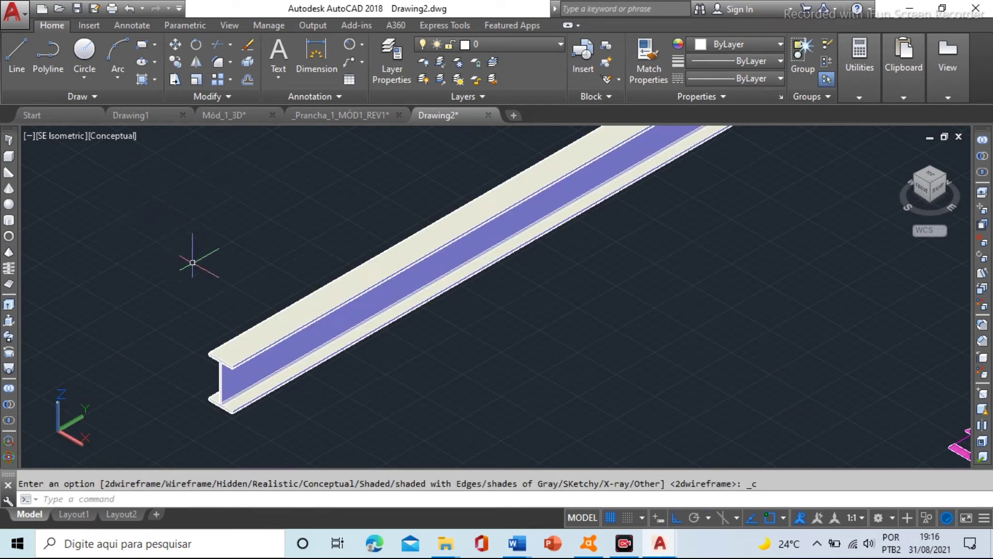
Set the viewport's visual style to Shaded with Edges.
{"action": "left_click", "coordinate": [95, 136]}
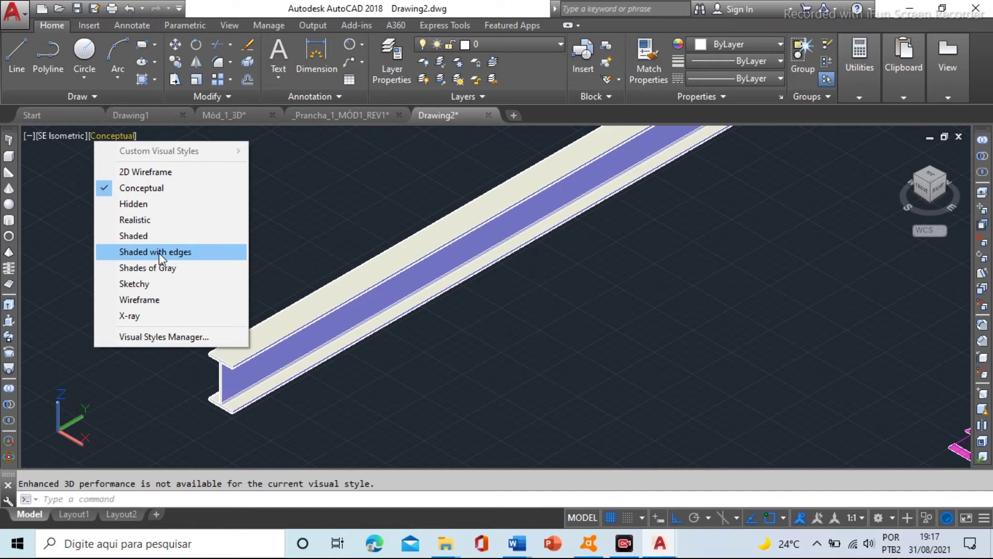
{"action": "key", "text": "Escape"}
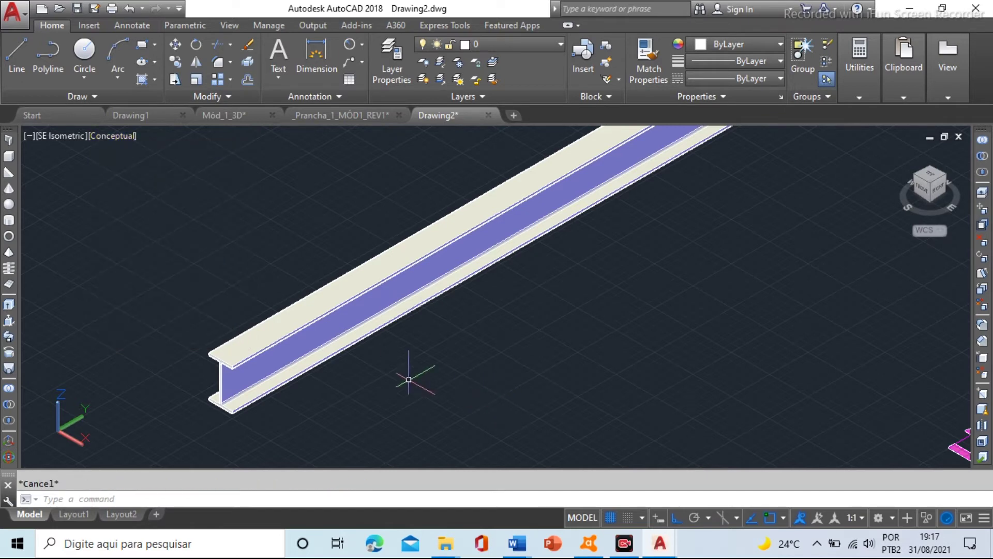
{"action": "type", "text": "vs"}
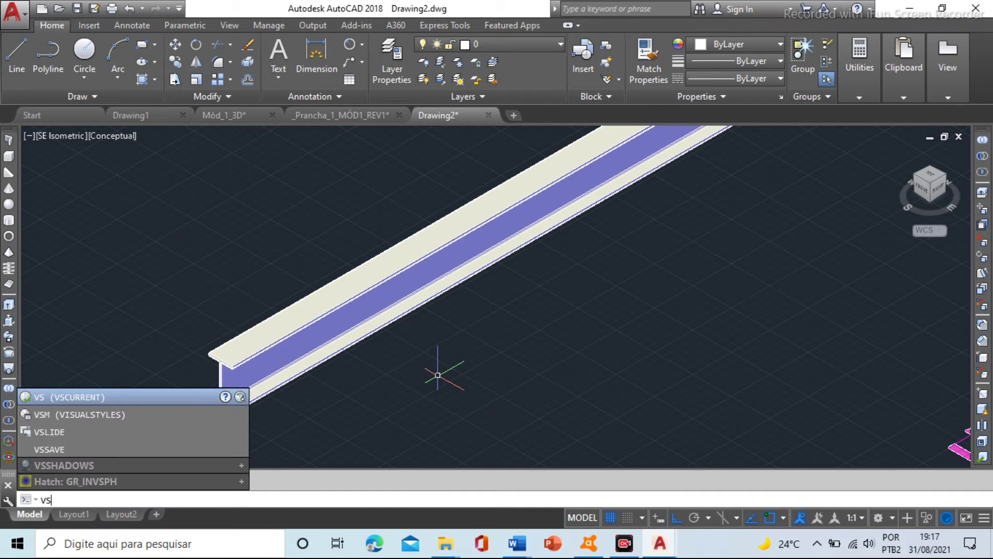
{"action": "key", "text": "Return"}
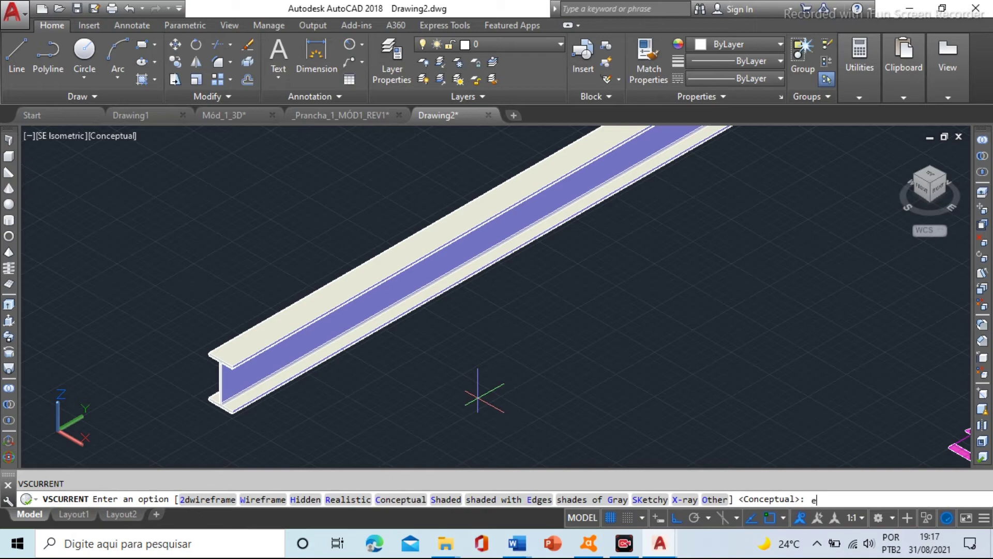
{"action": "key", "text": "Return"}
{"action": "scroll", "coordinate": [227, 400], "scroll_direction": "up", "scroll_amount": 2}
{"action": "middle_click_drag", "start_coordinate": [272, 398], "coordinate": [275, 399], "text": "shift"}
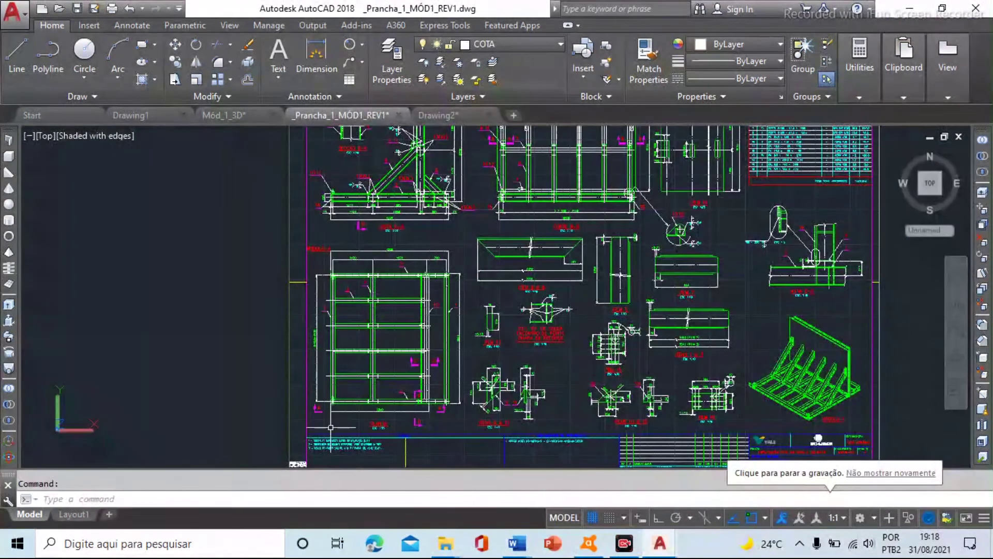
Examine the PLANTA view in the _Prancha_1_MÓD1_REV1 drawing for the axis spacing between the outer item 2 beams.
{"action": "scroll", "coordinate": [321, 408], "scroll_direction": "up", "scroll_amount": 6}
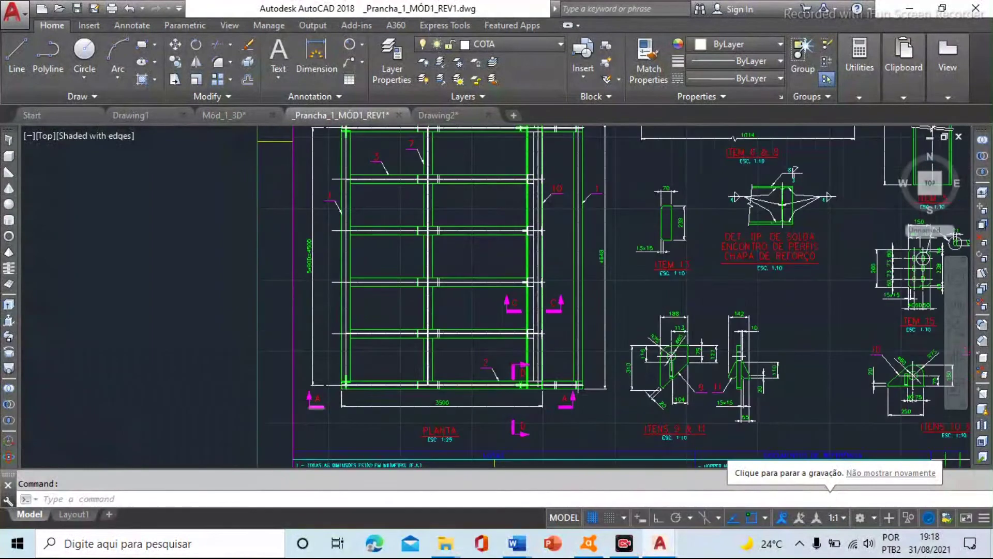
{"action": "scroll", "coordinate": [352, 380], "scroll_direction": "up", "scroll_amount": 2}
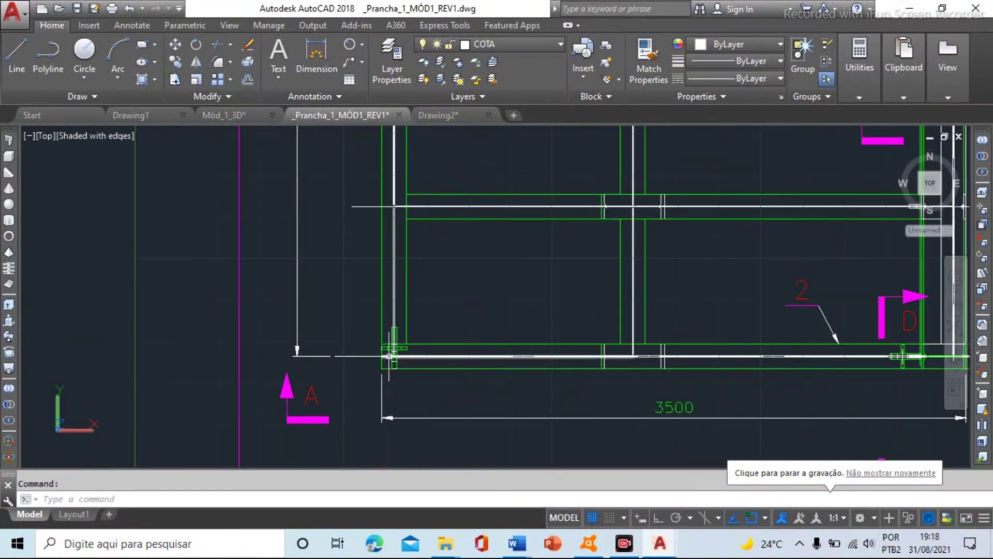
{"action": "scroll", "coordinate": [393, 393], "scroll_direction": "down", "scroll_amount": 6}
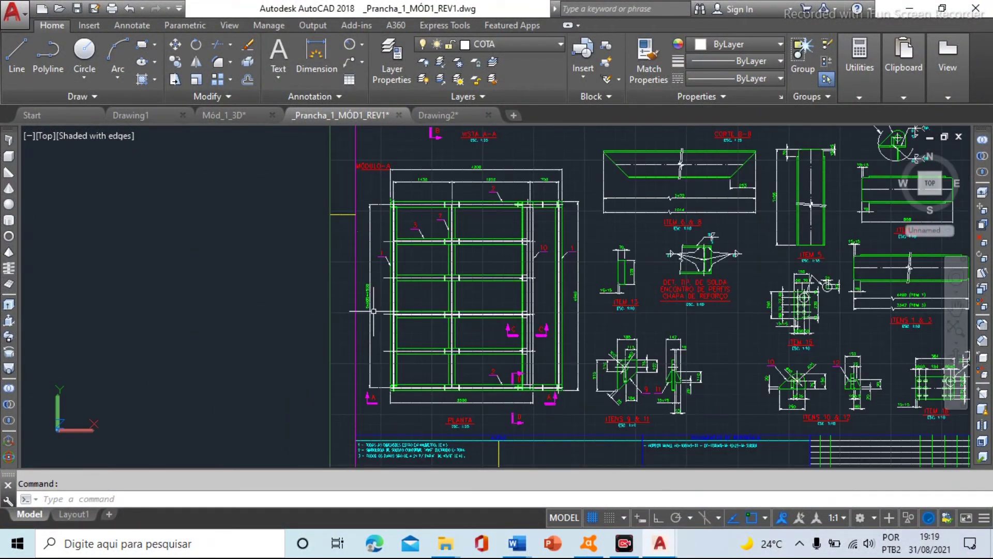
{"action": "scroll", "coordinate": [390, 188], "scroll_direction": "up", "scroll_amount": 4}
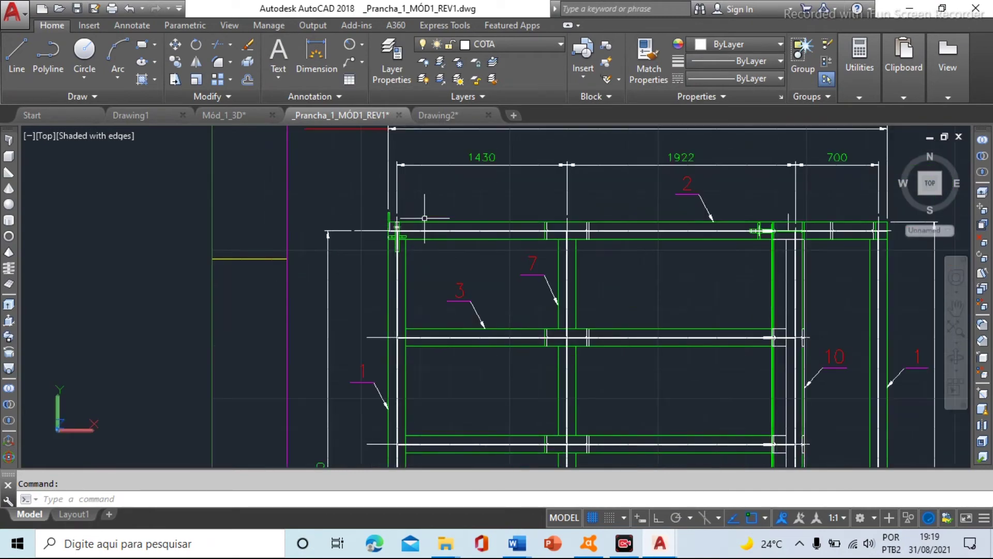
{"action": "scroll", "coordinate": [409, 218], "scroll_direction": "down", "scroll_amount": 4}
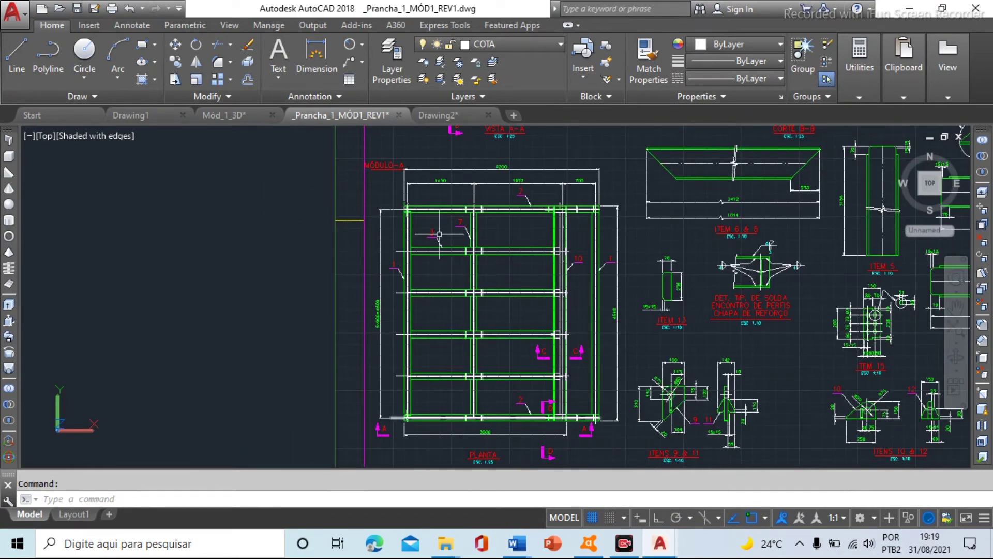
{"action": "scroll", "coordinate": [382, 291], "scroll_direction": "up", "scroll_amount": 6}
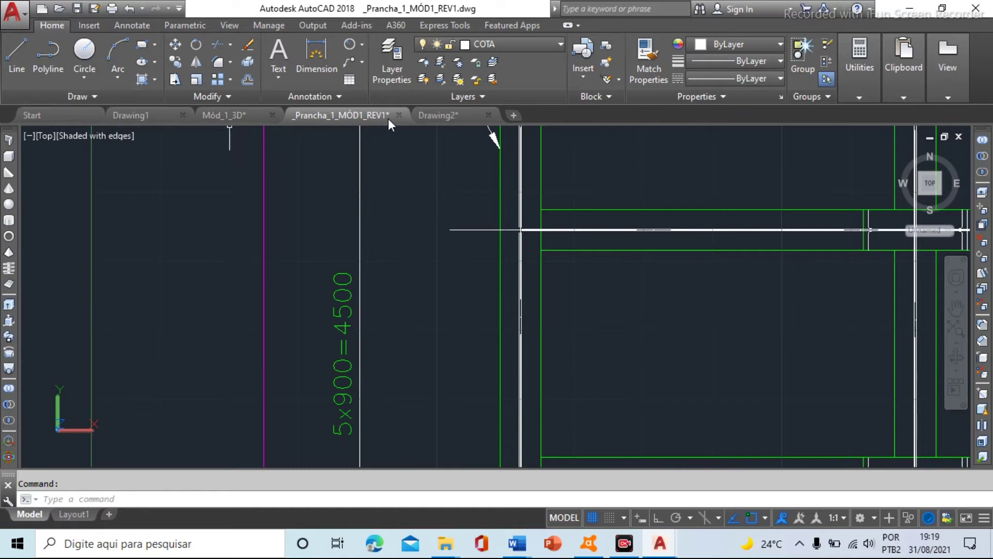
In Drawing2, copy the I-beam 4500 along the negative X direction, matching the 5x900=4500 dimension in PLANTA.
{"action": "left_click", "coordinate": [432, 115]}
{"action": "scroll", "coordinate": [328, 364], "scroll_direction": "up", "scroll_amount": 6}
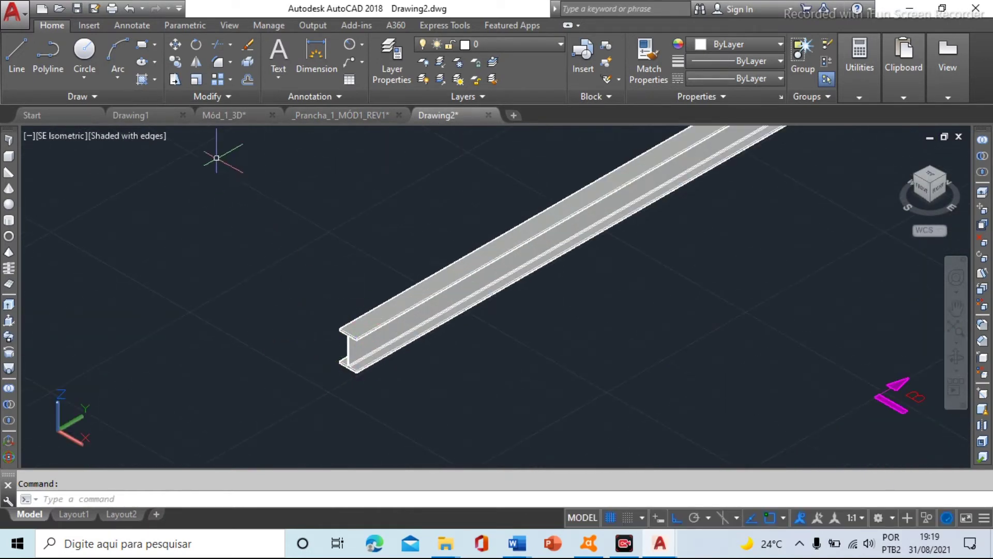
{"action": "left_click", "coordinate": [175, 62]}
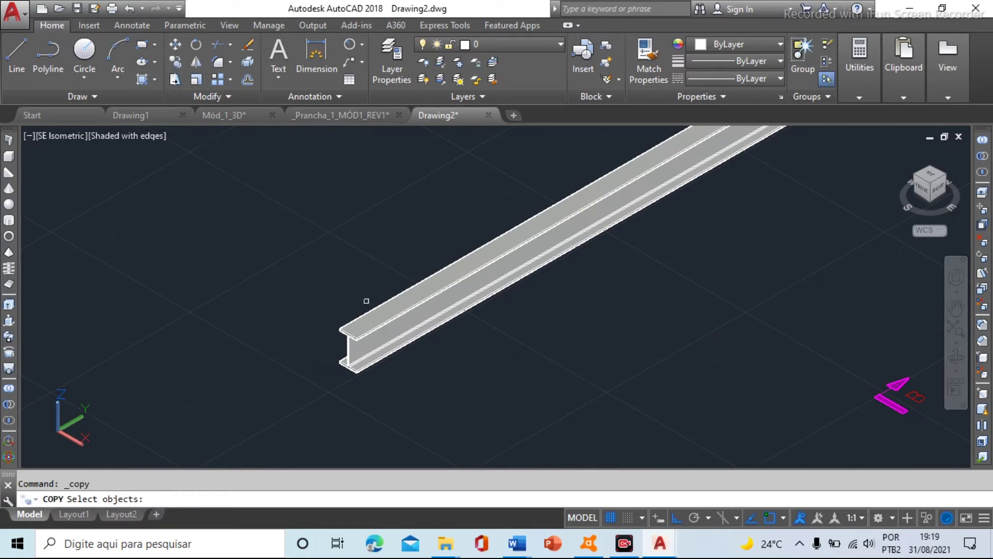
{"action": "left_click", "coordinate": [398, 322]}
{"action": "key", "text": "Return"}
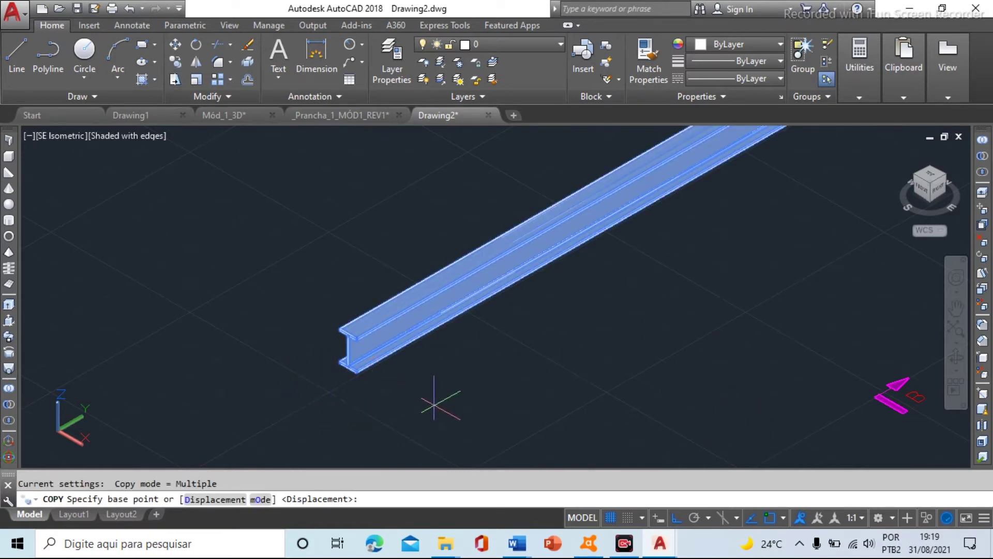
{"action": "left_click", "coordinate": [357, 423]}
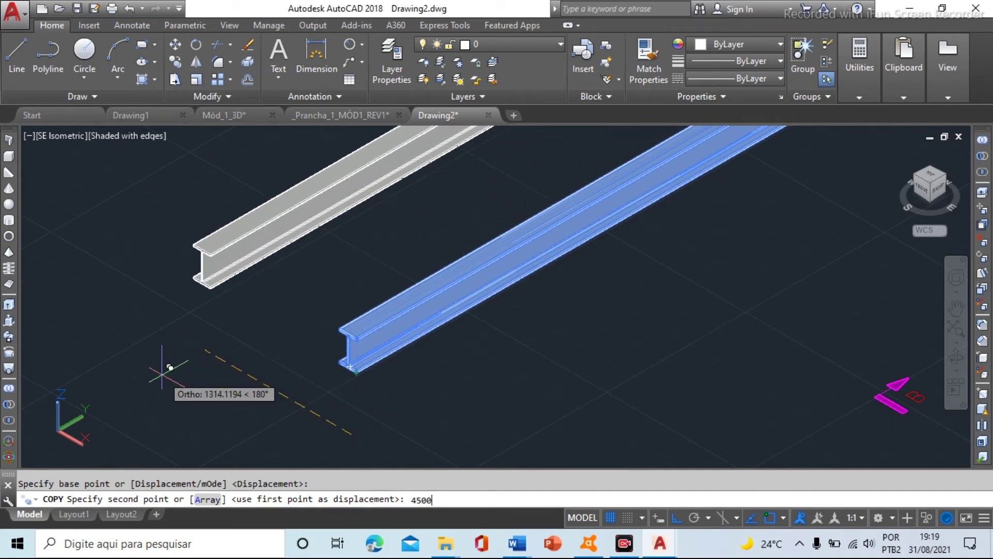
{"action": "key", "text": "Return"}
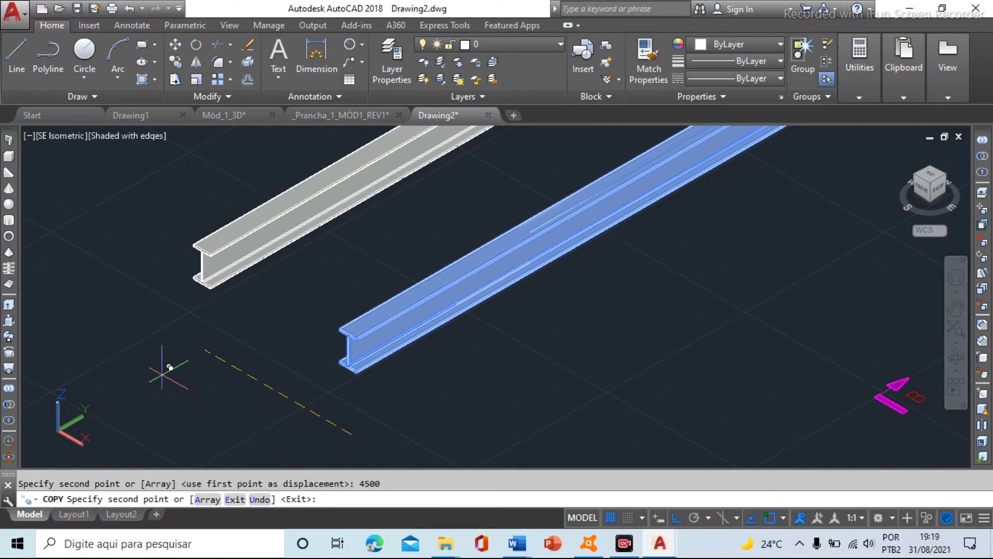
{"action": "key", "text": "Escape"}
{"action": "scroll", "coordinate": [268, 343], "scroll_direction": "down", "scroll_amount": 5}
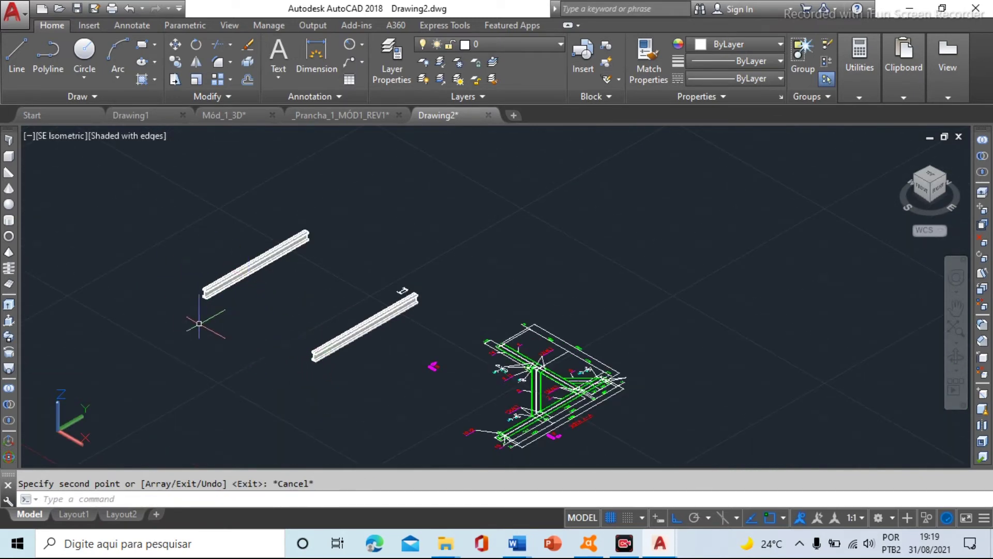
{"action": "scroll", "coordinate": [226, 342], "scroll_direction": "up", "scroll_amount": 3}
{"action": "scroll", "coordinate": [235, 344], "scroll_direction": "down", "scroll_amount": 4}
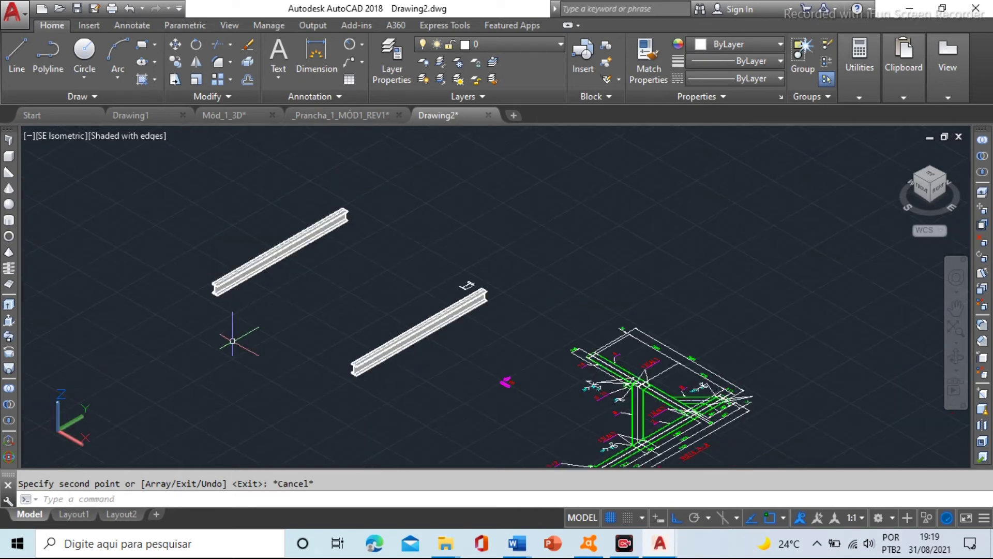
{"action": "scroll", "coordinate": [301, 332], "scroll_direction": "up", "scroll_amount": 2}
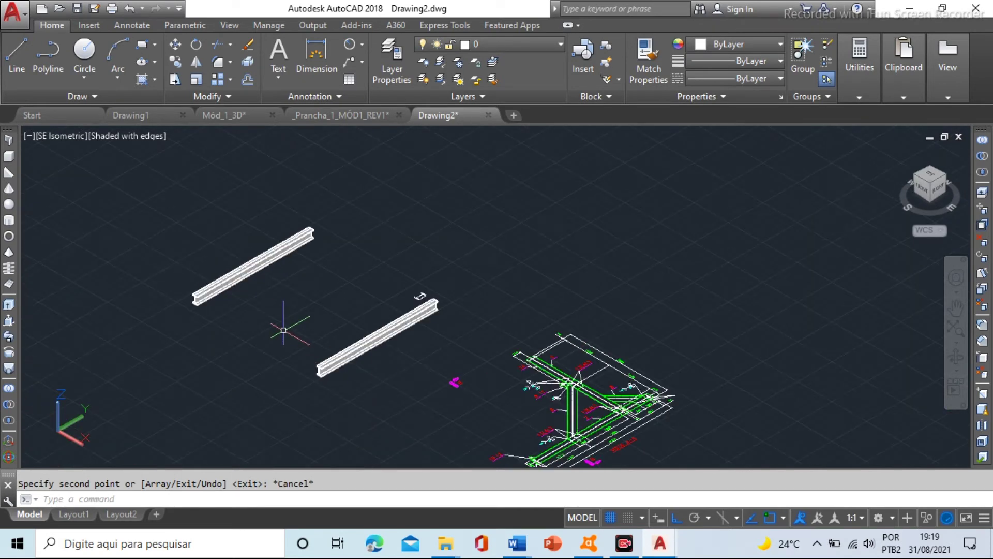
{"action": "scroll", "coordinate": [258, 291], "scroll_direction": "up", "scroll_amount": 2}
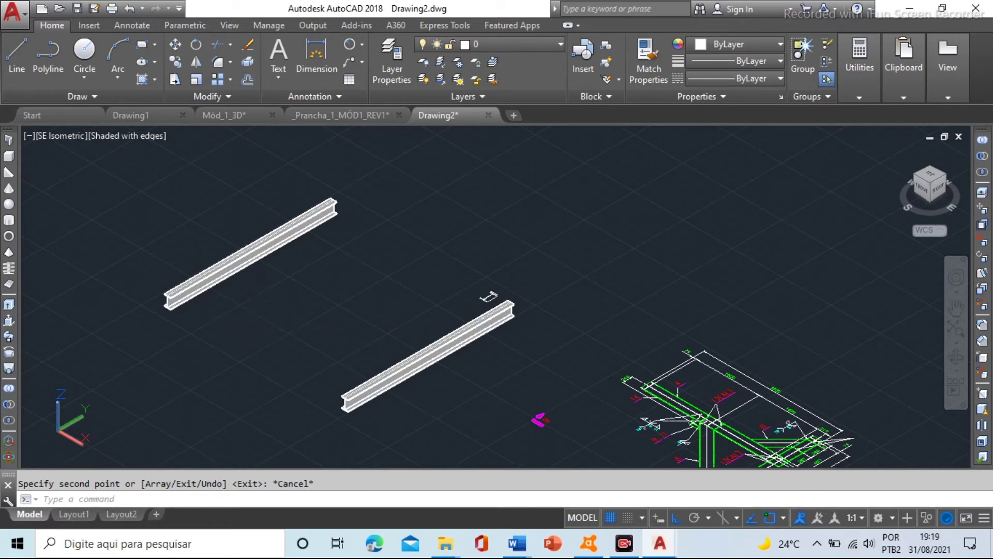
{"action": "middle_click_drag", "start_coordinate": [266, 323], "coordinate": [284, 310]}
{"action": "type", "text": "DI"}
{"action": "key", "text": "Return"}
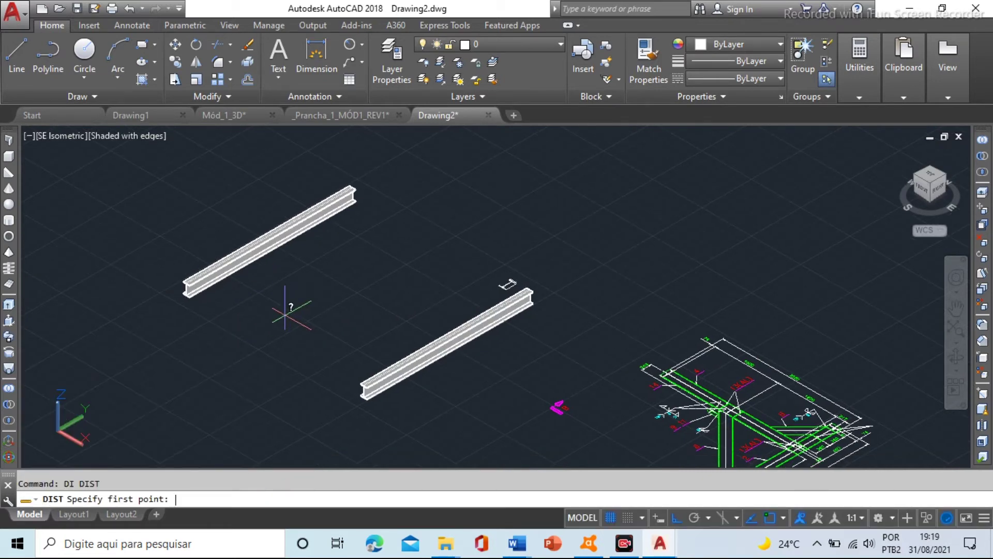
{"action": "scroll", "coordinate": [173, 284], "scroll_direction": "up", "scroll_amount": 5}
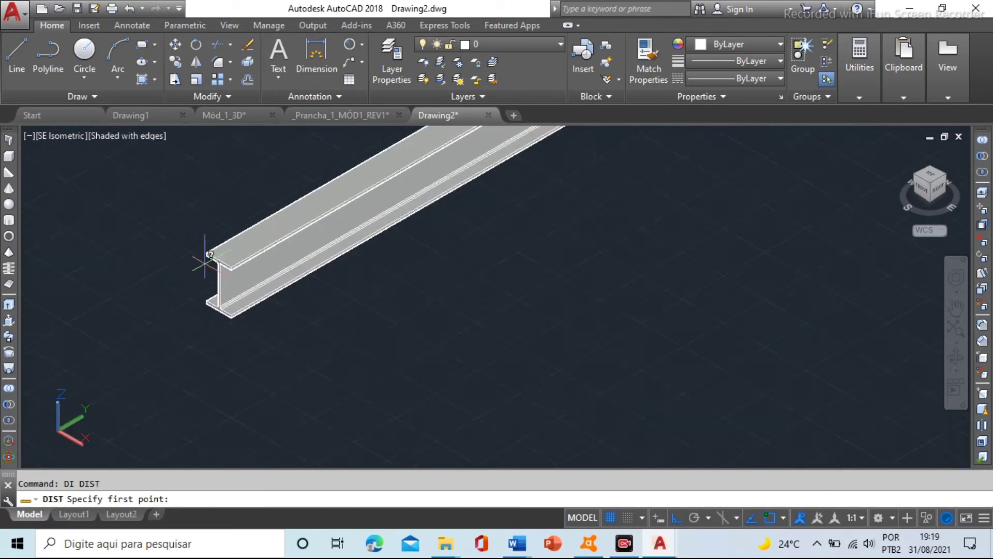
{"action": "scroll", "coordinate": [210, 254], "scroll_direction": "up", "scroll_amount": 6}
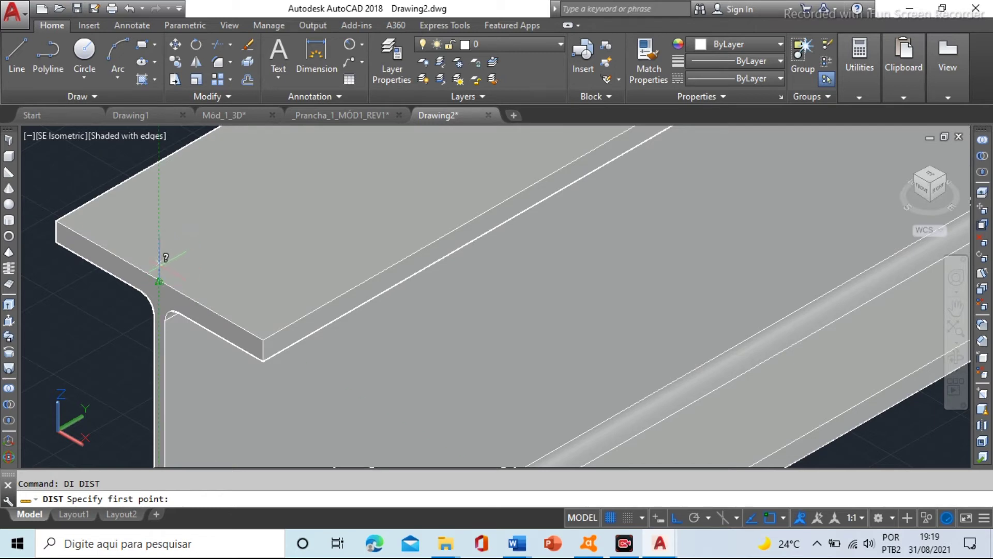
{"action": "scroll", "coordinate": [160, 280], "scroll_direction": "up", "scroll_amount": 2}
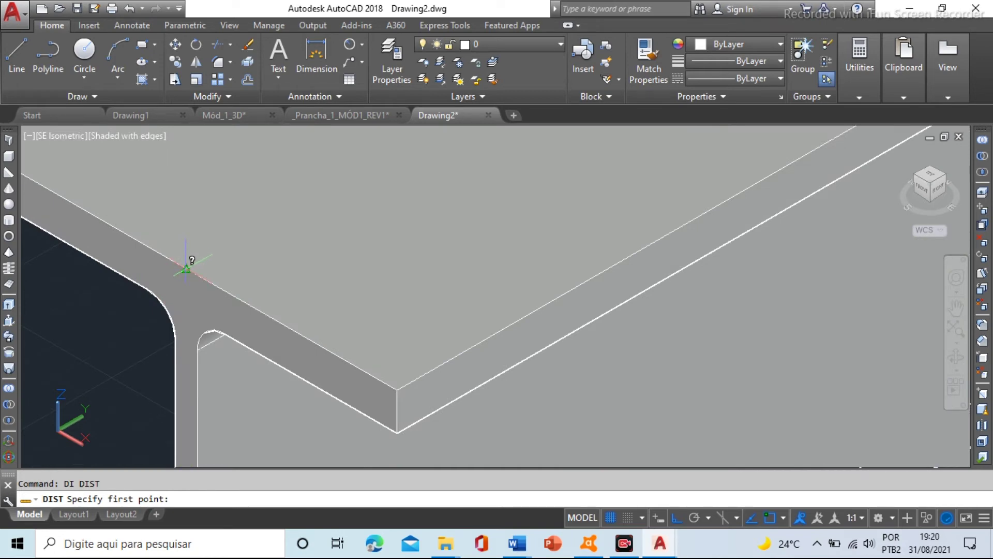
{"action": "scroll", "coordinate": [187, 269], "scroll_direction": "down", "scroll_amount": 4}
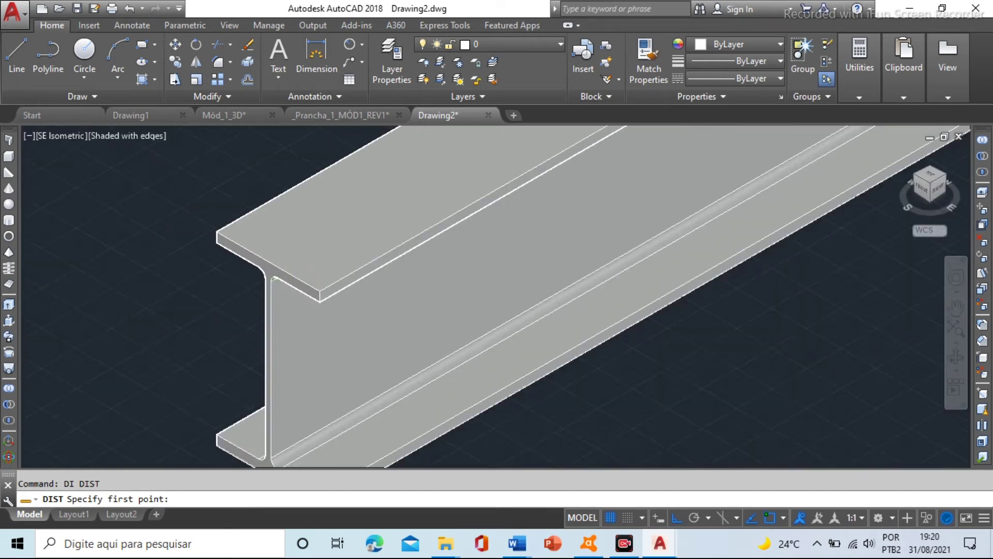
{"action": "key", "text": "Escape"}
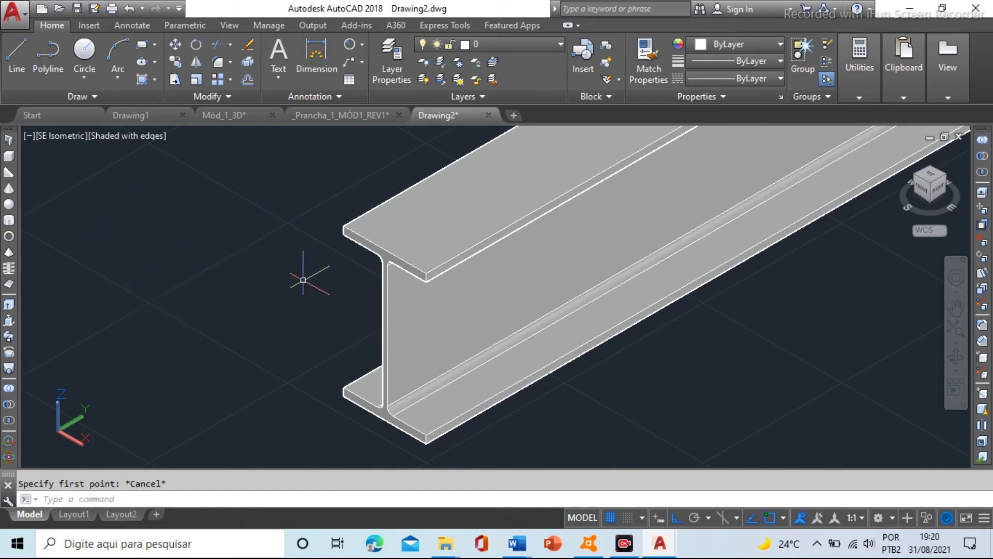
Review the active Object Snap modes in Drafting Settings, and close the dialog without applying changes.
{"action": "right_click", "coordinate": [624, 518]}
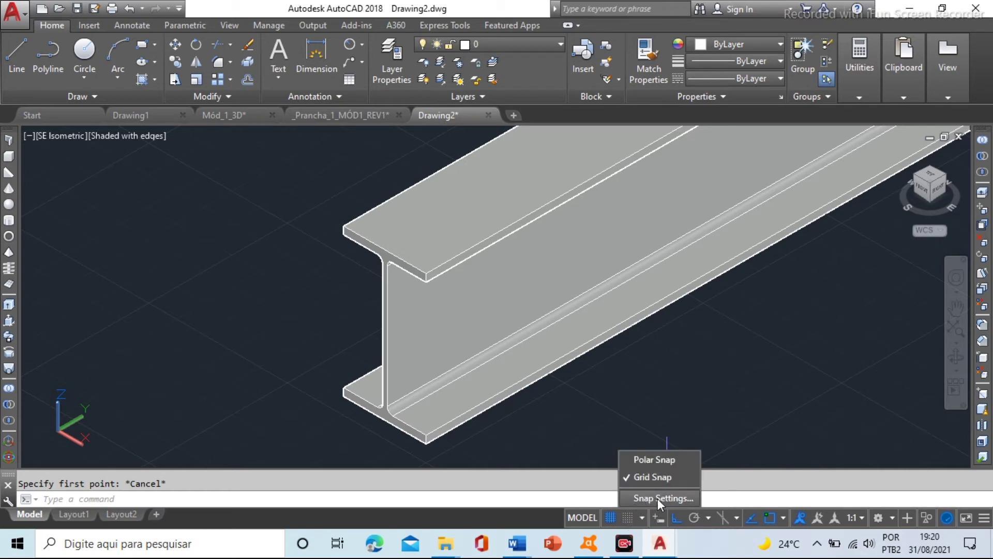
{"action": "left_click", "coordinate": [250, 306]}
{"action": "type", "text": "ds"}
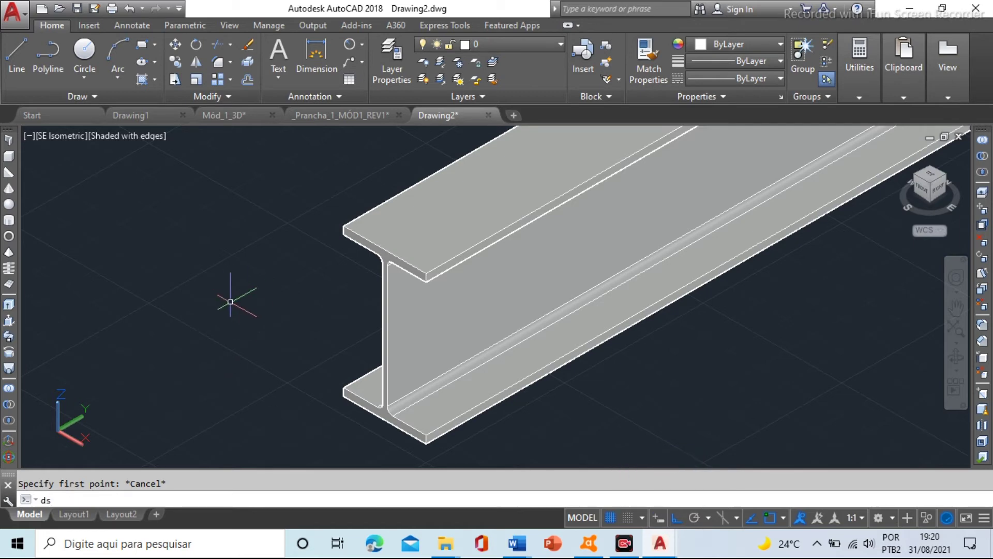
{"action": "key", "text": "Return"}
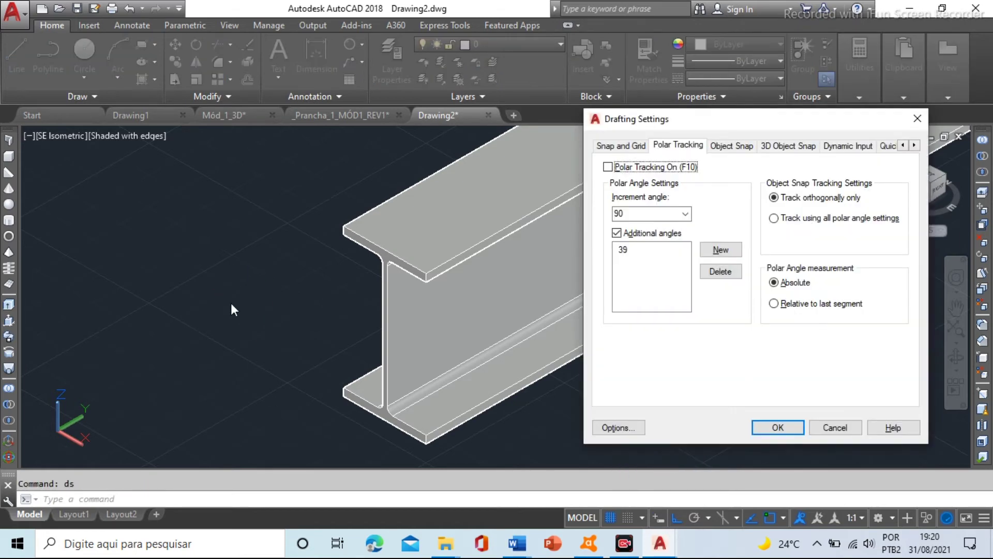
{"action": "left_click_drag", "start_coordinate": [654, 124], "coordinate": [85, 136]}
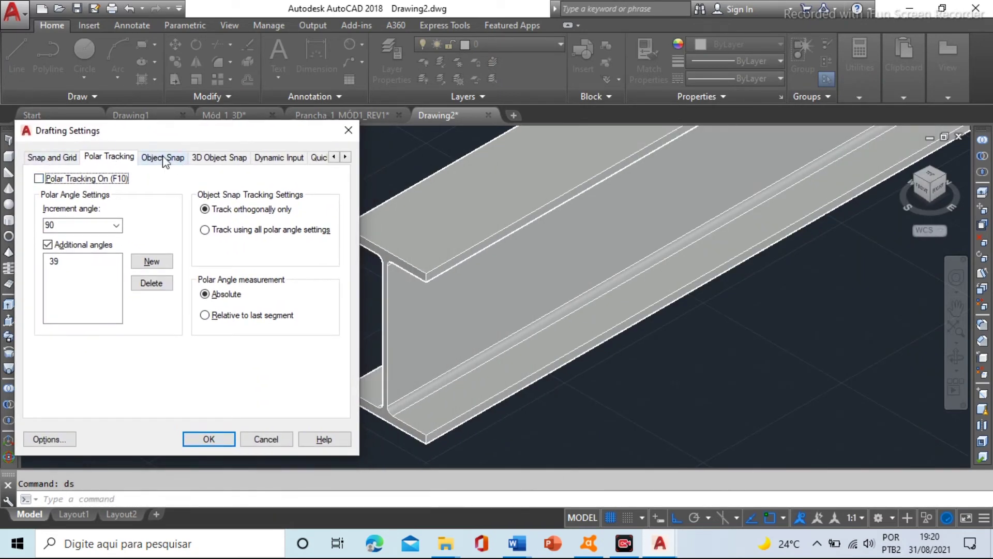
{"action": "left_click", "coordinate": [51, 157]}
{"action": "left_click", "coordinate": [106, 158]}
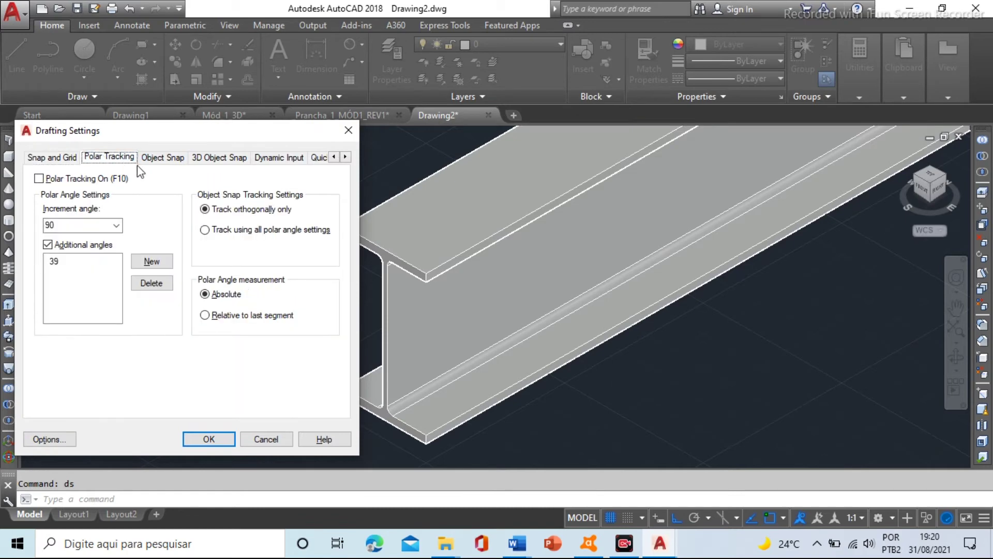
{"action": "left_click", "coordinate": [157, 158]}
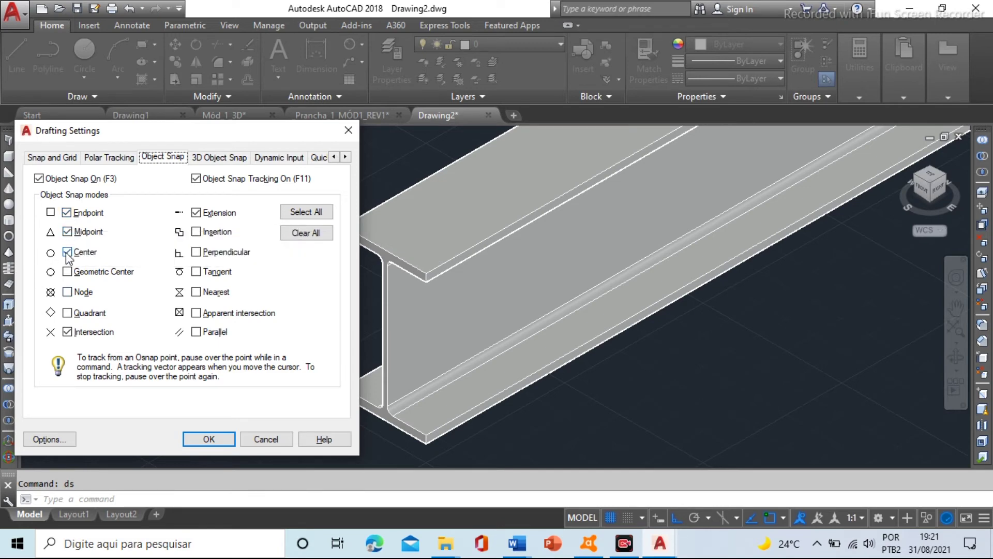
{"action": "left_click", "coordinate": [348, 131]}
{"action": "scroll", "coordinate": [227, 222], "scroll_direction": "down", "scroll_amount": 3}
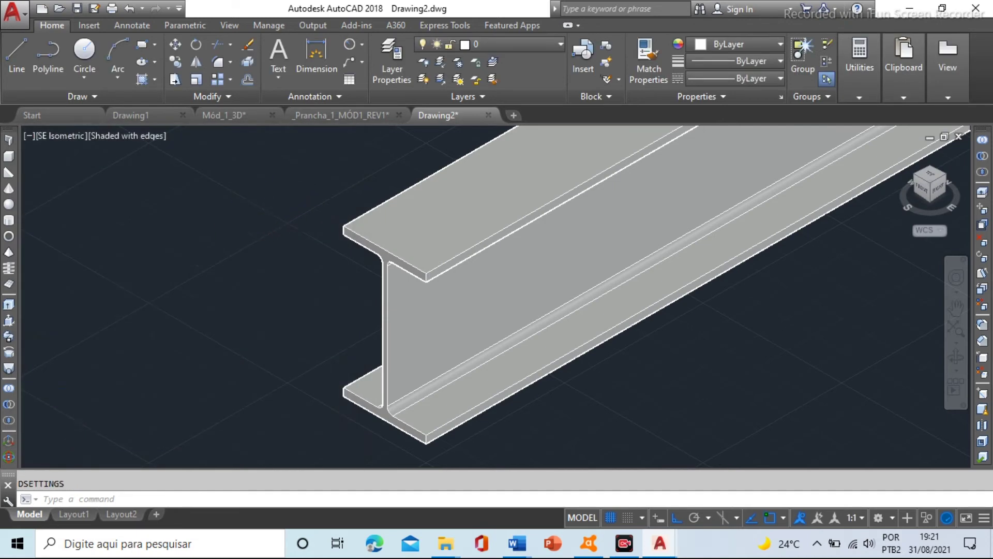
{"action": "scroll", "coordinate": [191, 281], "scroll_direction": "up", "scroll_amount": 3}
{"action": "type", "text": "mir"}
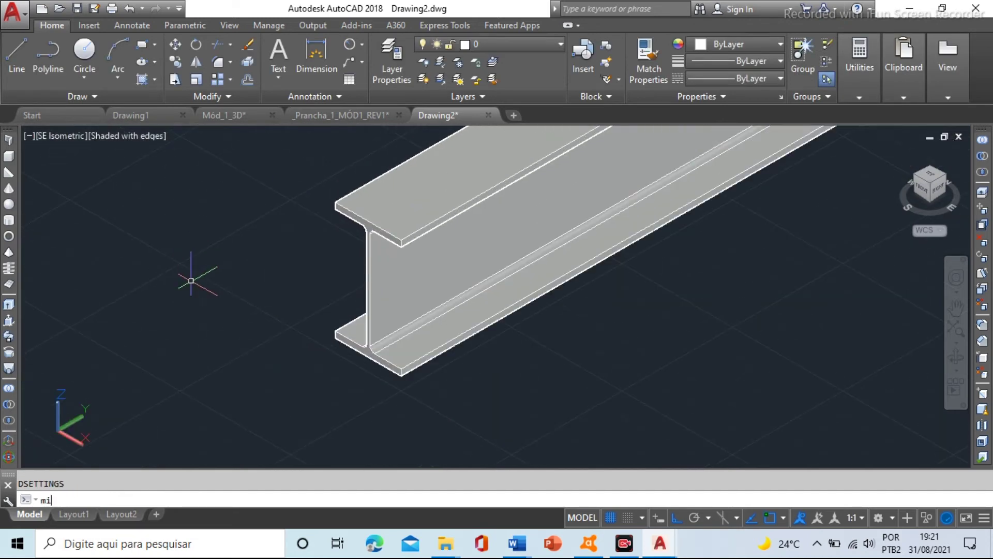
{"action": "key", "text": "Return"}
{"action": "key", "text": "Escape"}
Measure the distance between matching points on the upper flange ends of the two parallel I-beams.
{"action": "type", "text": "dist"}
{"action": "key", "text": "Return"}
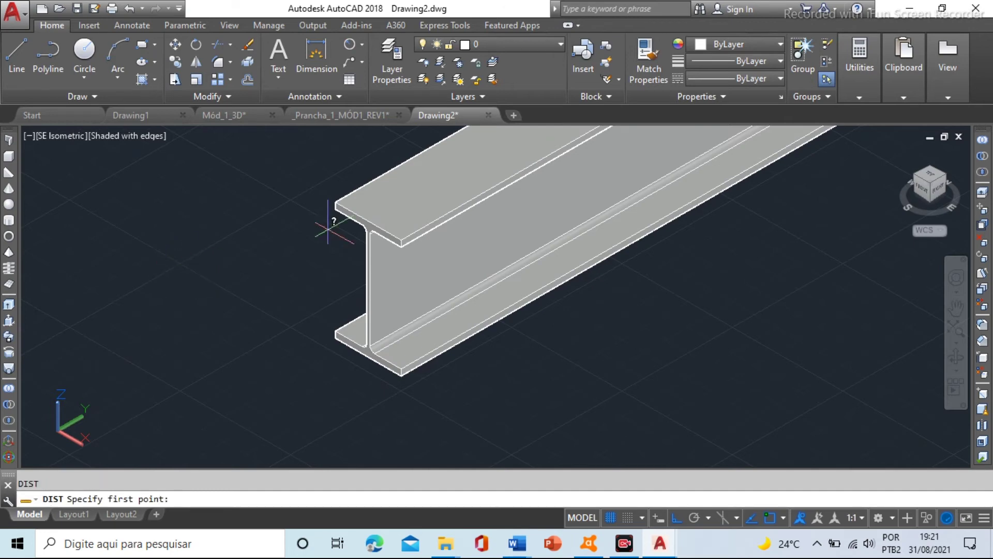
{"action": "scroll", "coordinate": [381, 195], "scroll_direction": "up", "scroll_amount": 3}
{"action": "left_click", "coordinate": [351, 231]}
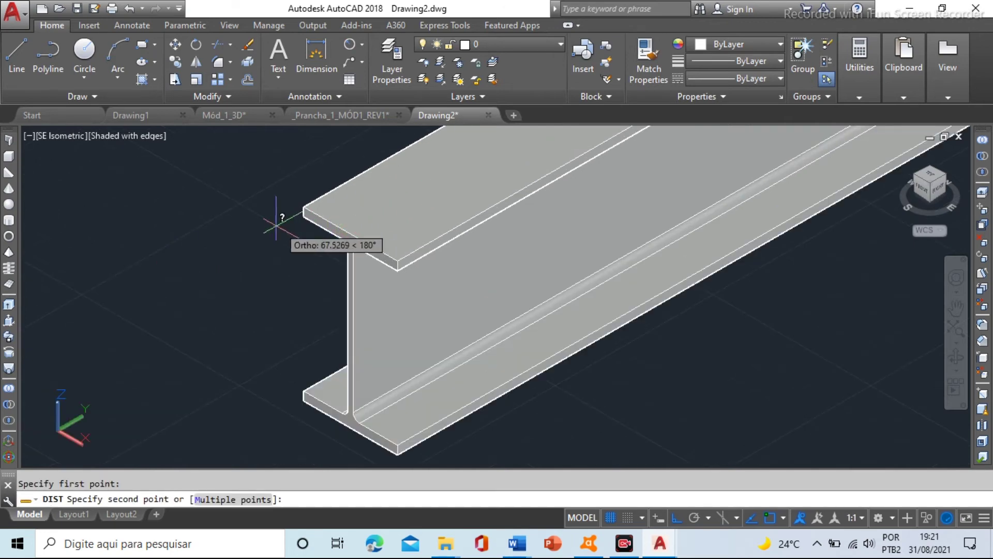
{"action": "scroll", "coordinate": [277, 215], "scroll_direction": "down", "scroll_amount": 5}
{"action": "scroll", "coordinate": [533, 352], "scroll_direction": "up", "scroll_amount": 5}
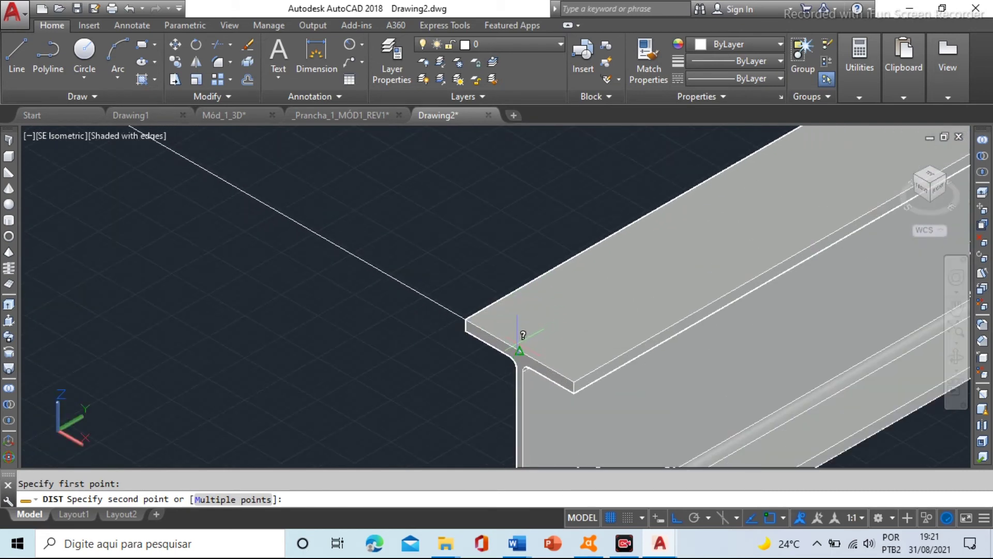
{"action": "left_click", "coordinate": [518, 339]}
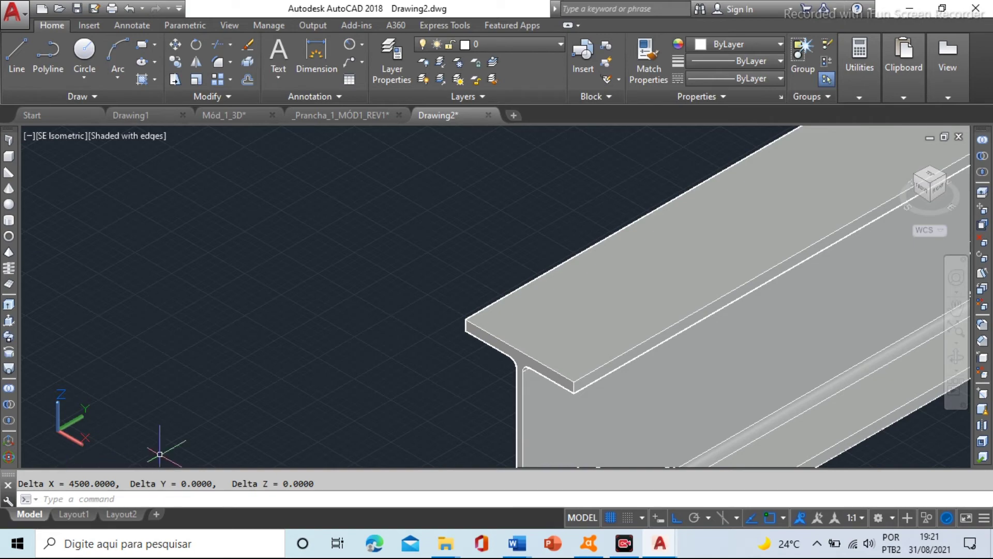
Turn on Polar Tracking and copy the outer I-beam to a free spot beyond it, on the side away from the original beam.
{"action": "scroll", "coordinate": [285, 377], "scroll_direction": "down", "scroll_amount": 6}
{"action": "middle_click_drag", "start_coordinate": [197, 321], "coordinate": [297, 338]}
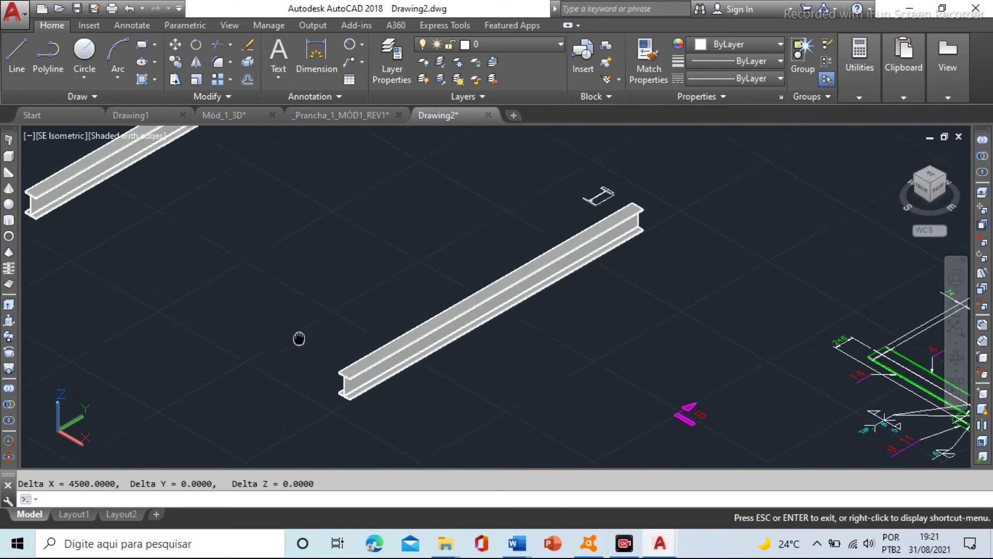
{"action": "middle_click_drag", "start_coordinate": [31, 269], "coordinate": [316, 354]}
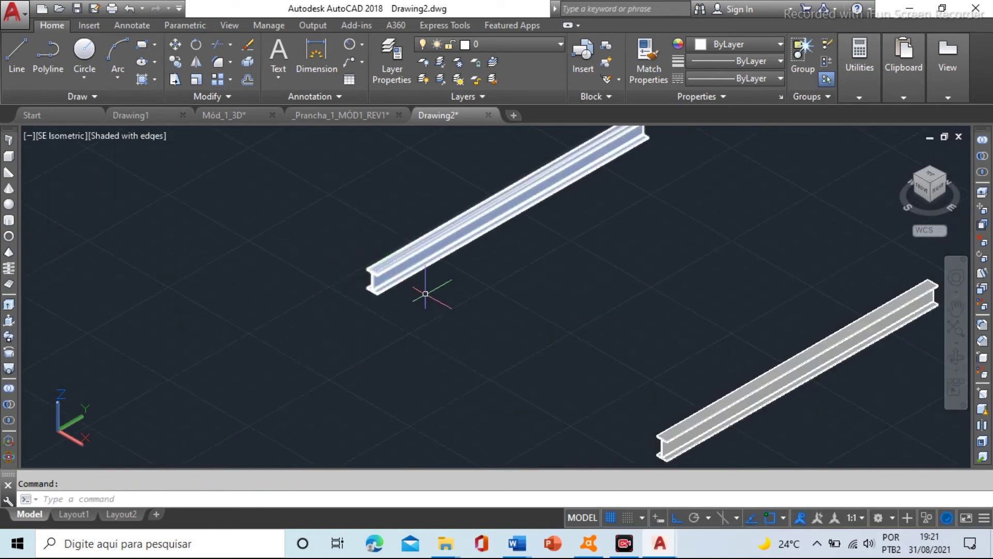
{"action": "scroll", "coordinate": [372, 279], "scroll_direction": "down", "scroll_amount": 2}
{"action": "scroll", "coordinate": [372, 295], "scroll_direction": "up", "scroll_amount": 3}
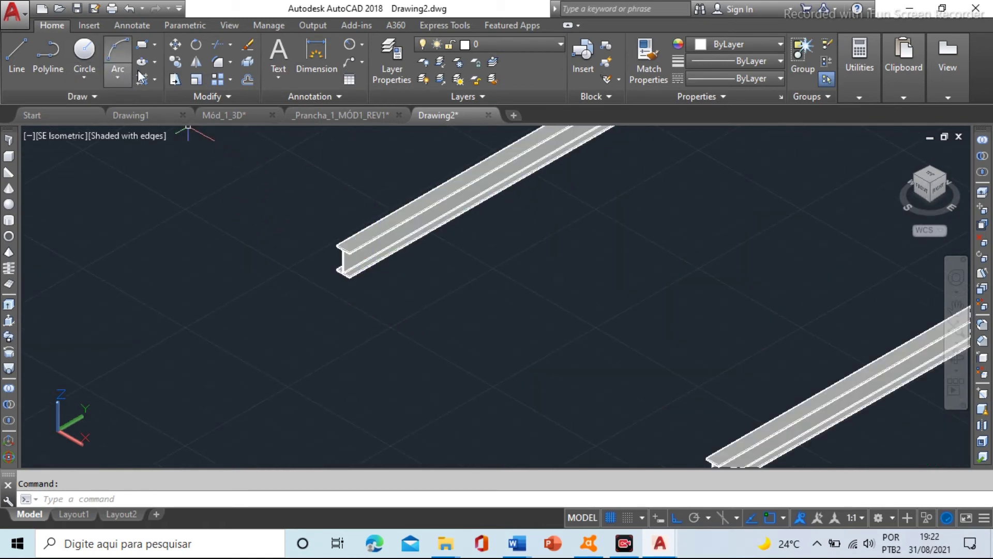
{"action": "left_click", "coordinate": [174, 62]}
{"action": "left_click", "coordinate": [385, 231]}
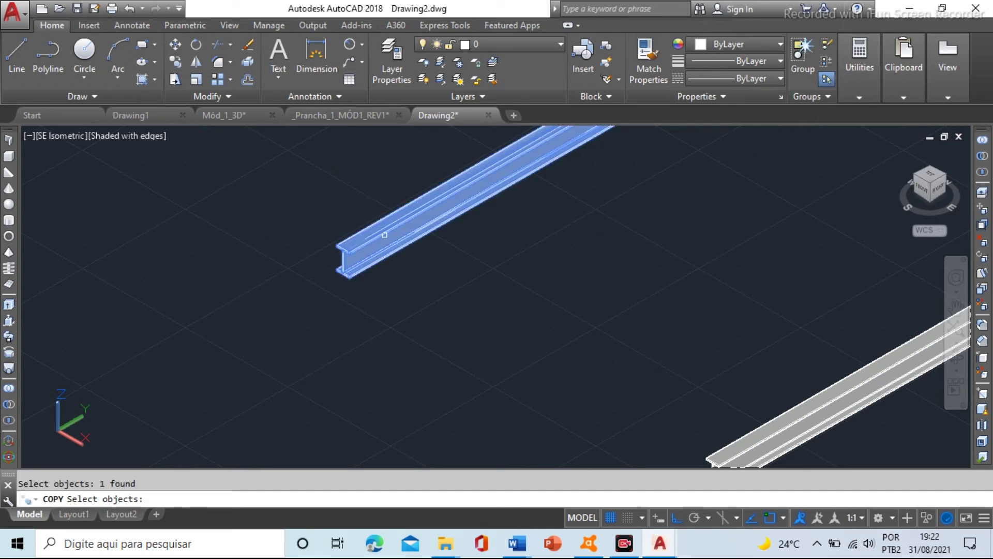
{"action": "key", "text": "Return"}
{"action": "left_click", "coordinate": [422, 263]}
{"action": "middle_click_drag", "start_coordinate": [389, 393], "coordinate": [549, 399]}
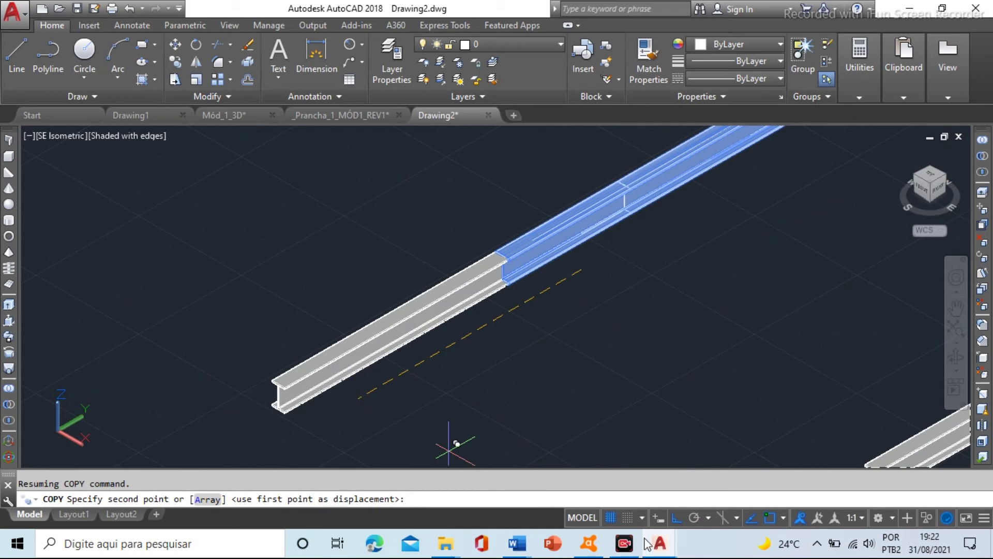
{"action": "left_click", "coordinate": [696, 519]}
{"action": "left_click", "coordinate": [222, 321]}
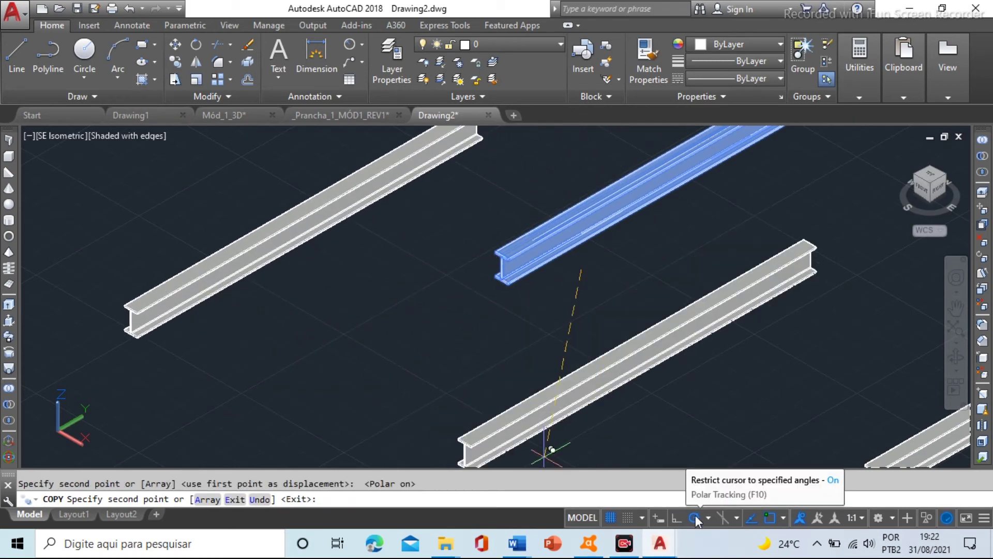
{"action": "key", "text": "Escape"}
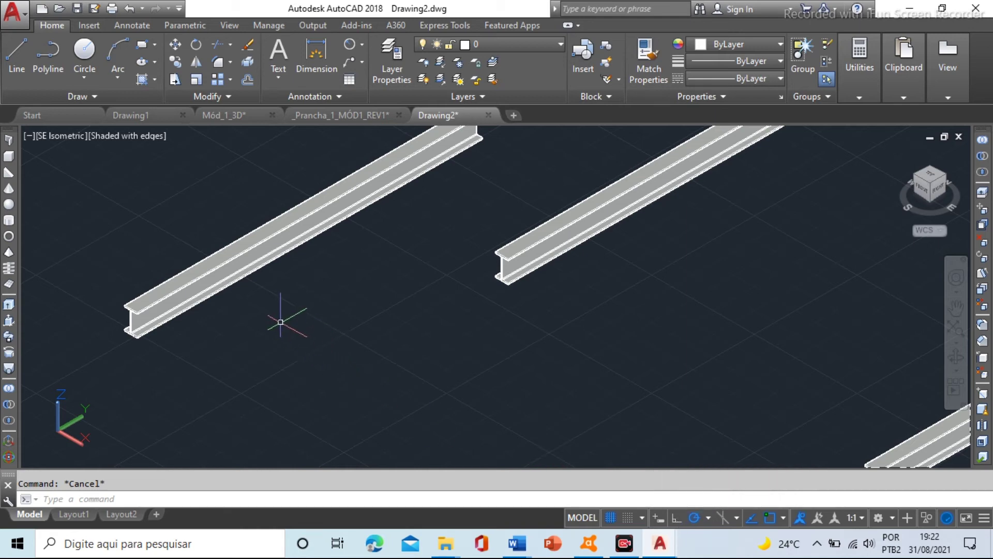
Rotate the new I-beam copy 90 degrees with ROTATE3D about a vertical axis through the lower and upper flange corners at its near end.
{"action": "scroll", "coordinate": [269, 294], "scroll_direction": "down", "scroll_amount": 2}
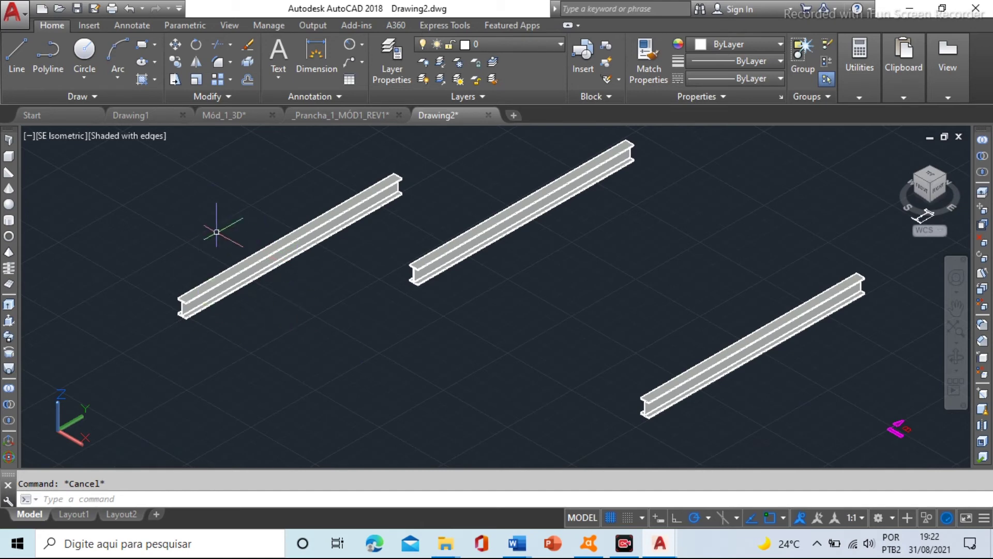
{"action": "scroll", "coordinate": [173, 287], "scroll_direction": "up", "scroll_amount": 2}
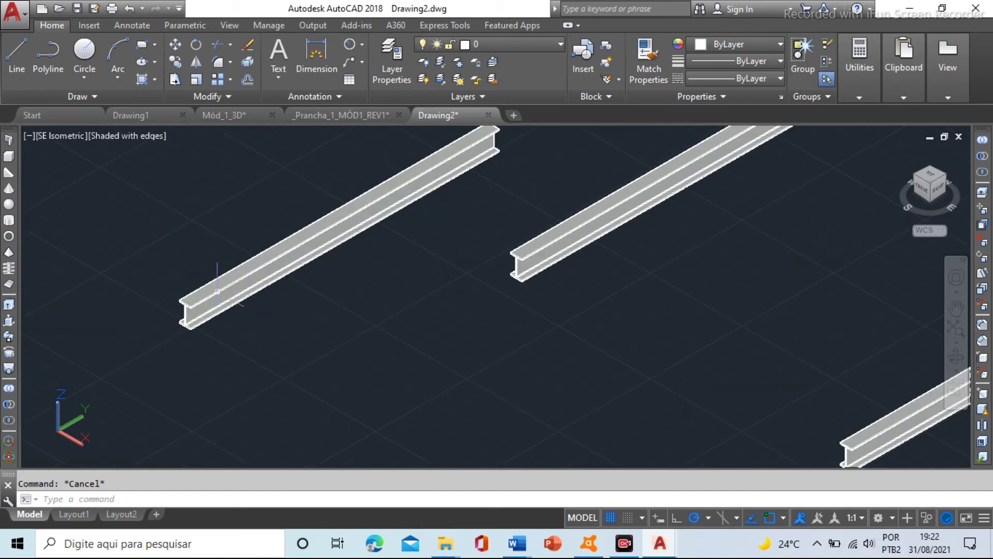
{"action": "mouse_move", "coordinate": [234, 286]}
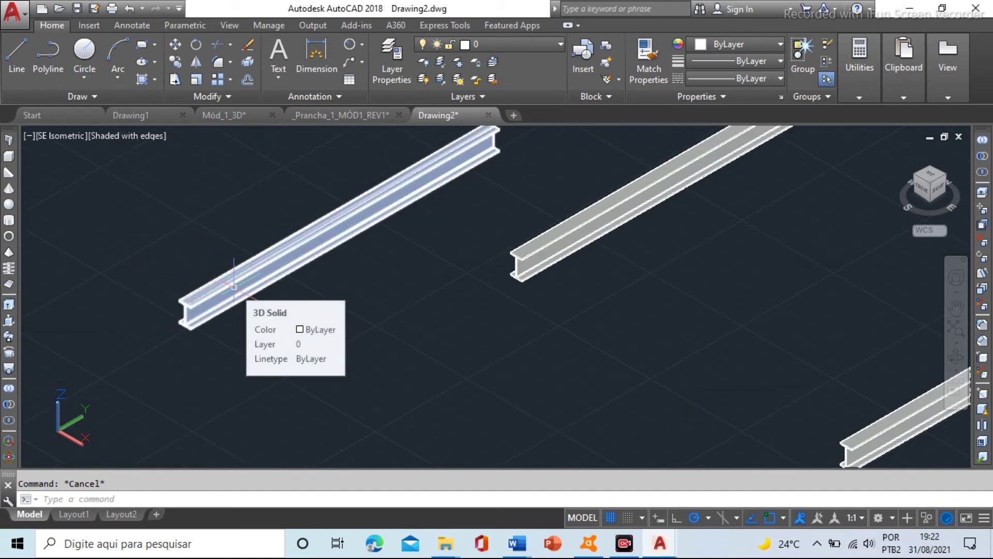
{"action": "type", "text": "ROT"}
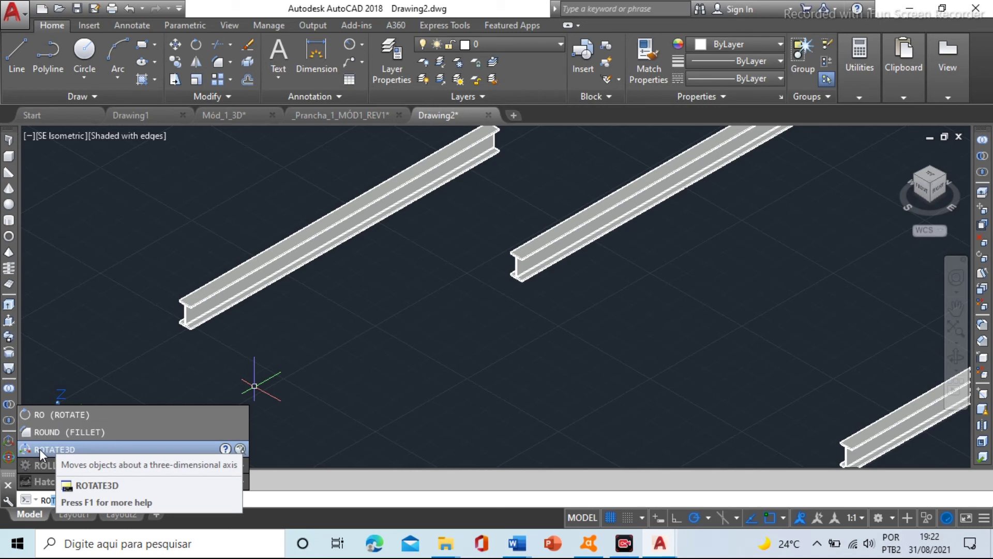
{"action": "left_click", "coordinate": [37, 448]}
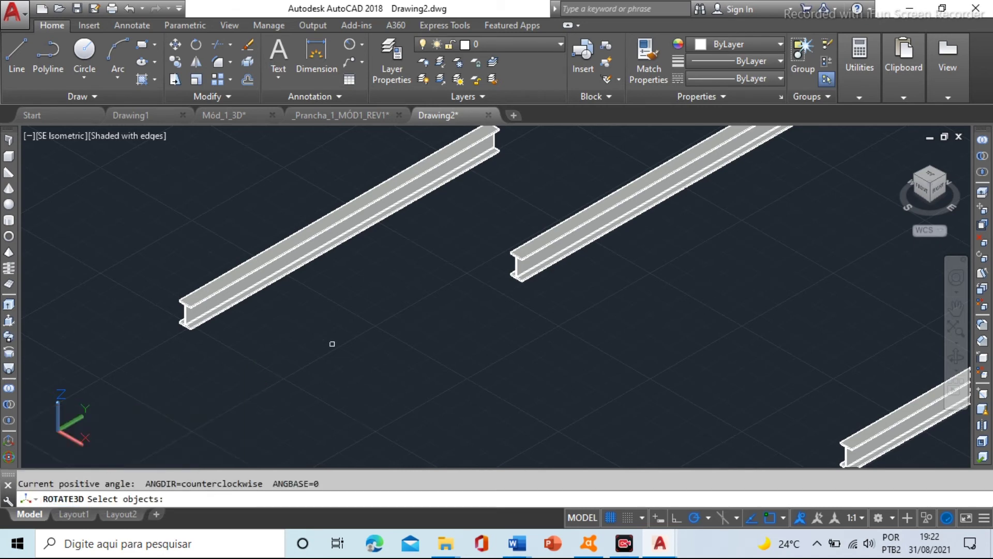
{"action": "scroll", "coordinate": [197, 346], "scroll_direction": "up", "scroll_amount": 3}
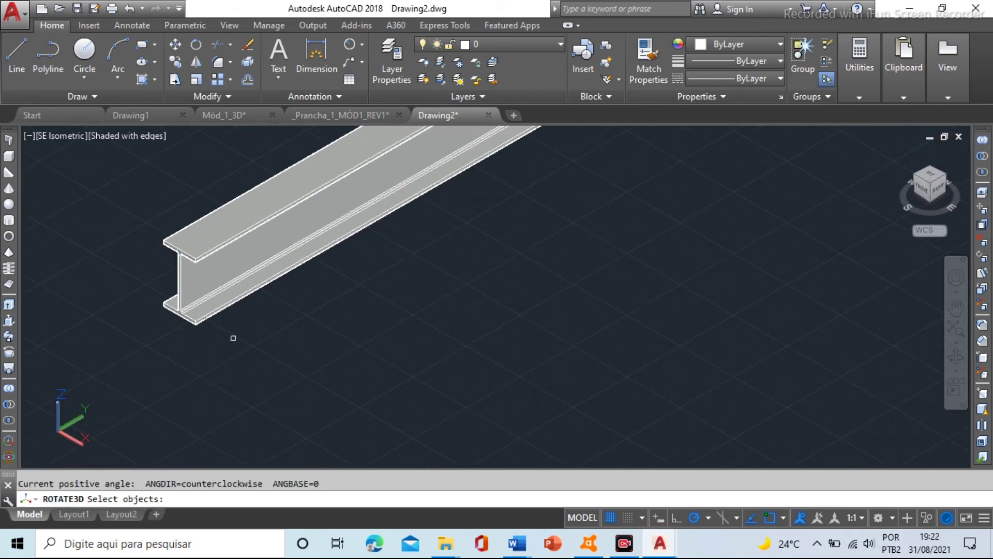
{"action": "left_click", "coordinate": [246, 346]}
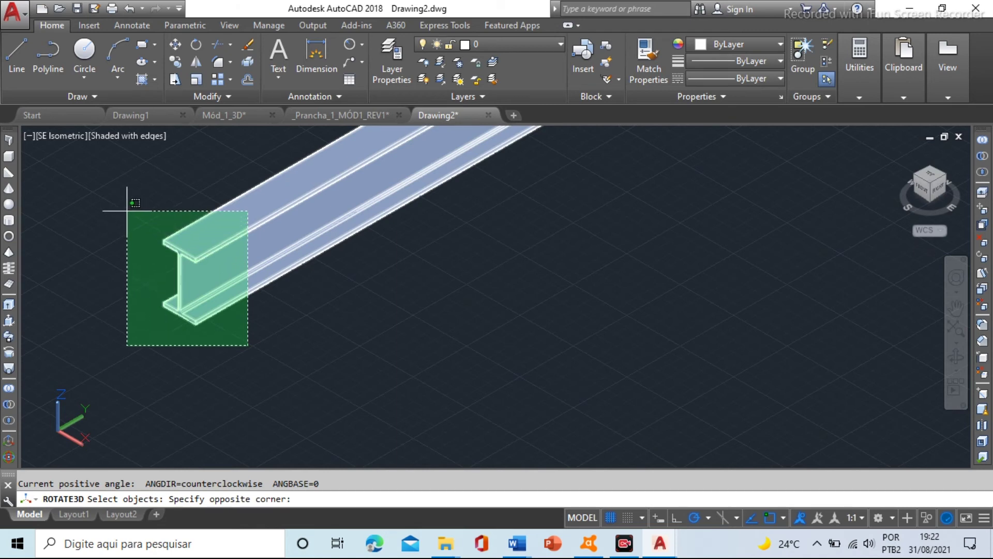
{"action": "left_click", "coordinate": [109, 199]}
{"action": "key", "text": "Return"}
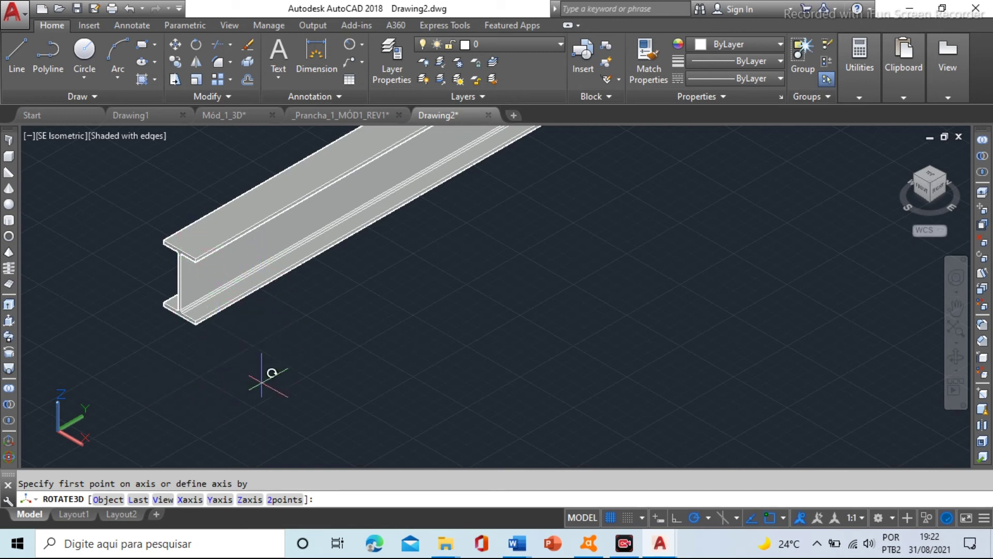
{"action": "scroll", "coordinate": [228, 337], "scroll_direction": "up", "scroll_amount": 5}
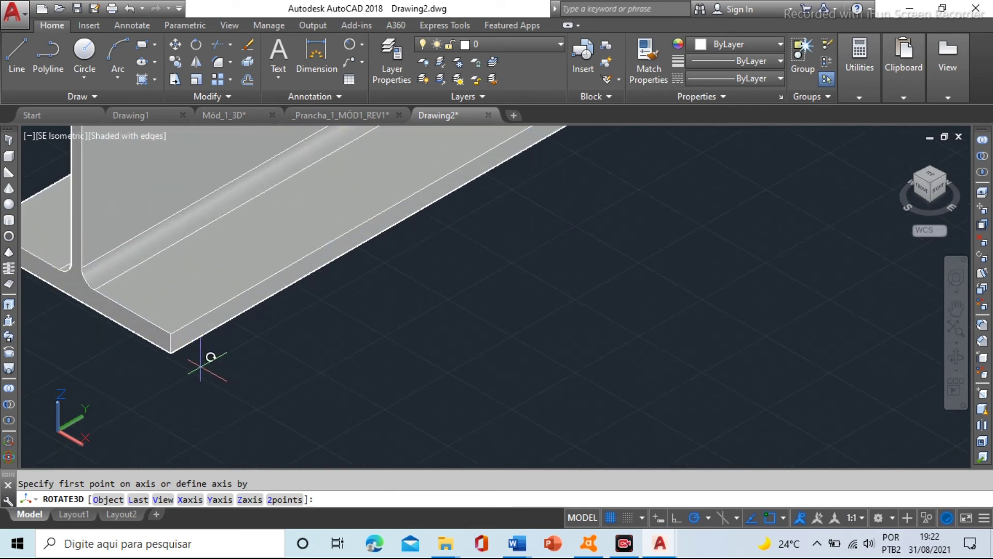
{"action": "left_click", "coordinate": [170, 351]}
{"action": "scroll", "coordinate": [195, 370], "scroll_direction": "down", "scroll_amount": 5}
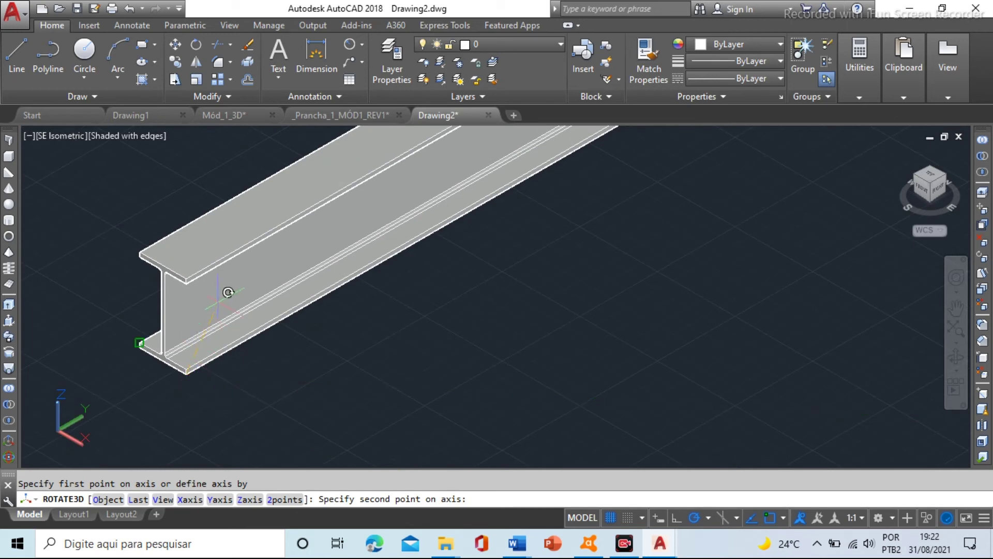
{"action": "scroll", "coordinate": [228, 292], "scroll_direction": "up", "scroll_amount": 4}
{"action": "scroll", "coordinate": [184, 246], "scroll_direction": "down", "scroll_amount": 2}
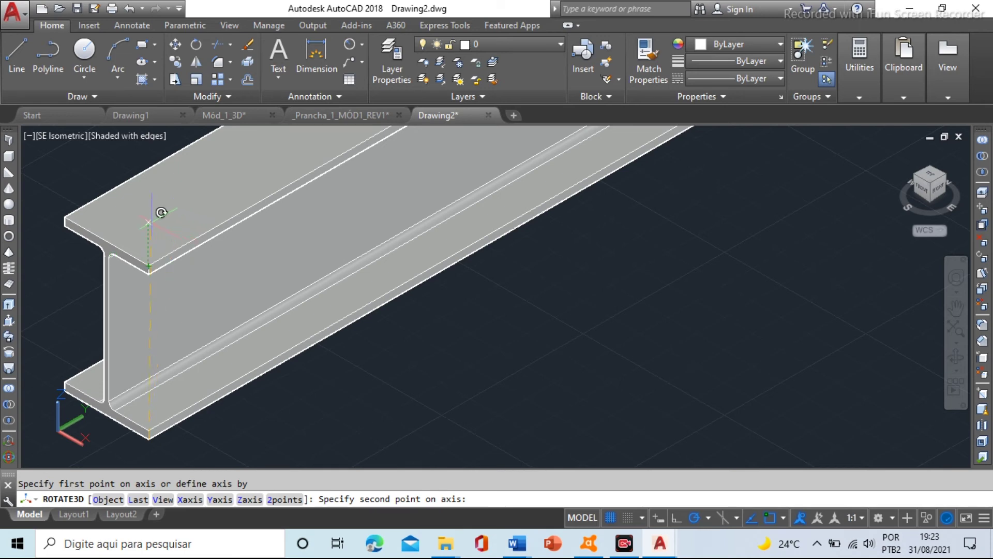
{"action": "scroll", "coordinate": [163, 237], "scroll_direction": "down", "scroll_amount": 2}
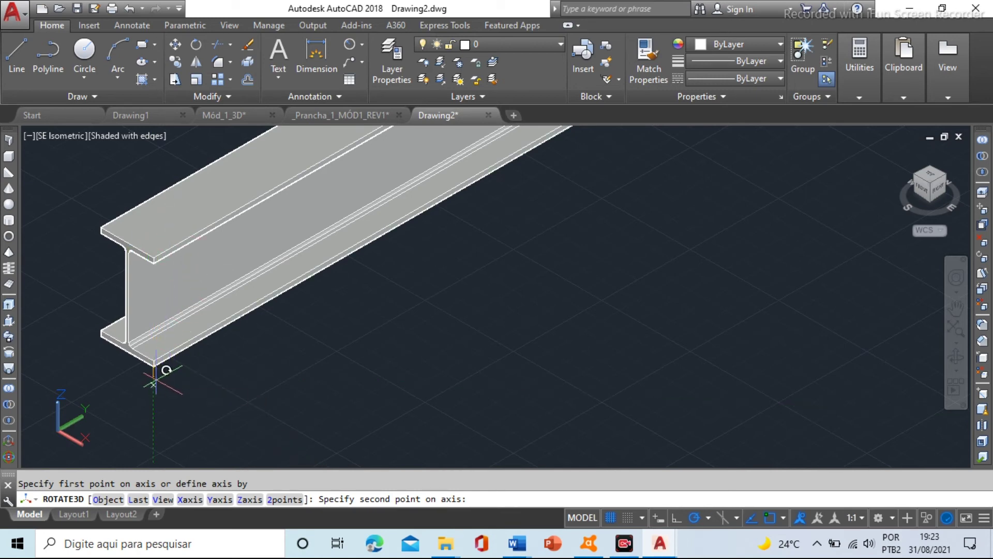
{"action": "scroll", "coordinate": [191, 257], "scroll_direction": "up", "scroll_amount": 3}
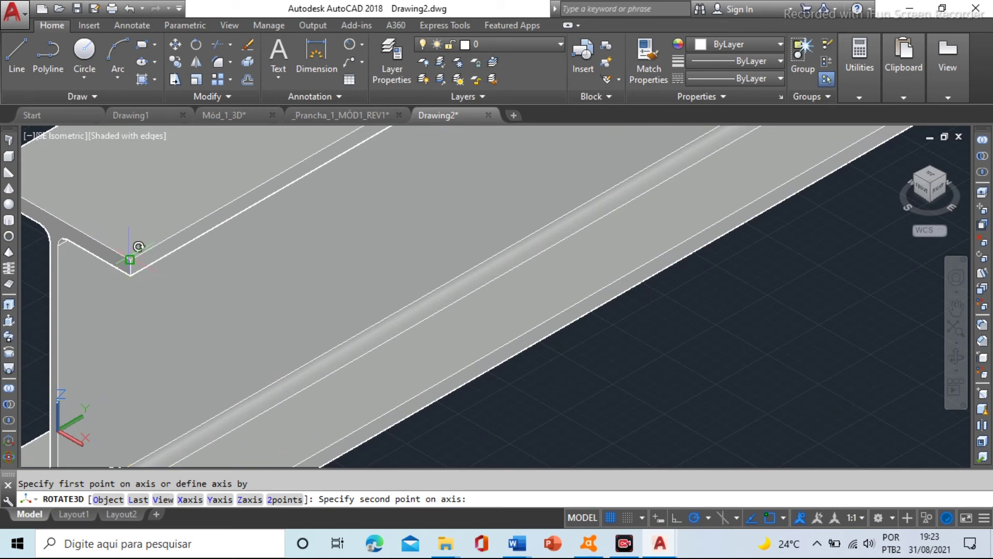
{"action": "left_click", "coordinate": [139, 249]}
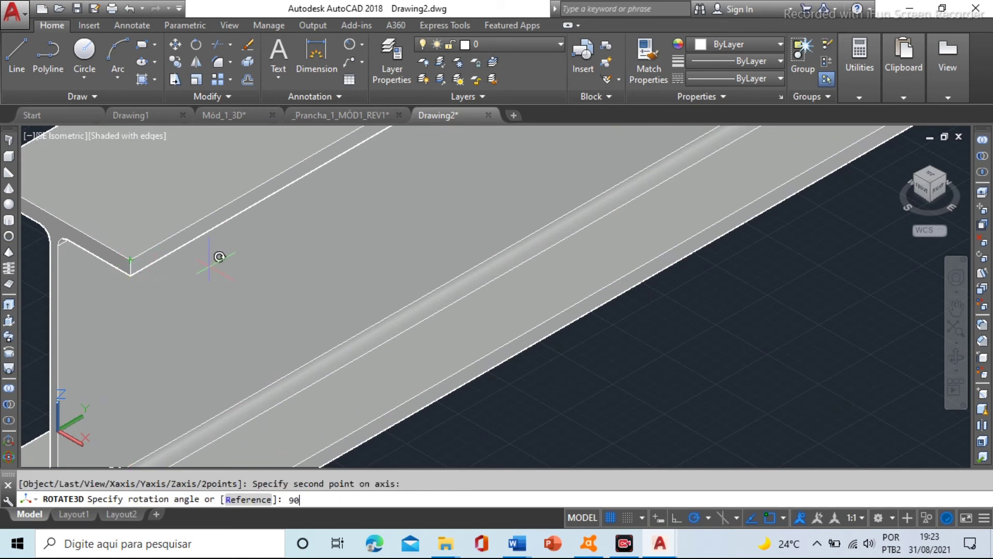
{"action": "type", "text": "90"}
{"action": "key", "text": "Return"}
{"action": "scroll", "coordinate": [209, 266], "scroll_direction": "down", "scroll_amount": 6}
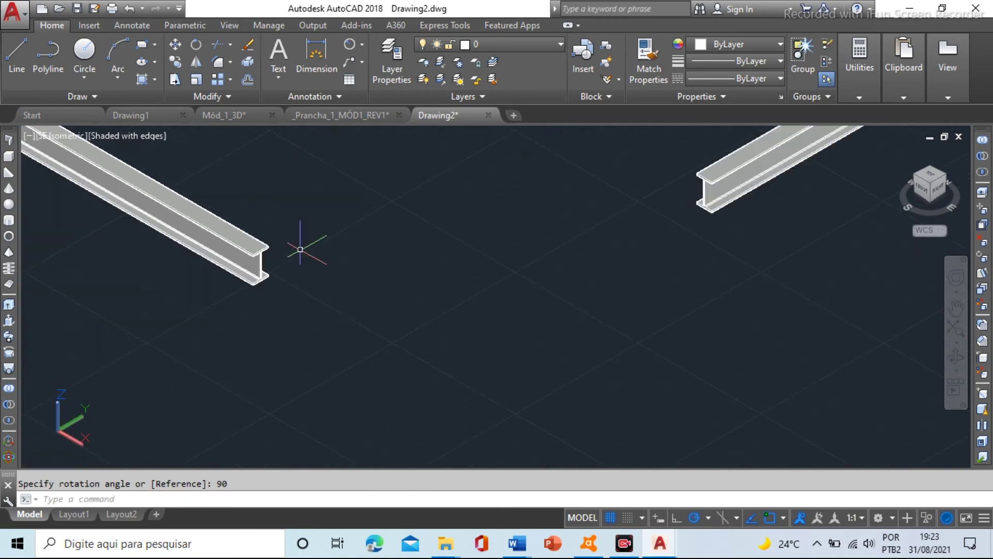
Move the rotated I-beam by its upper flange end corner onto the inner upper flange corner at the near end of the middle beam.
{"action": "middle_click_drag", "start_coordinate": [250, 278], "coordinate": [252, 275]}
{"action": "scroll", "coordinate": [222, 228], "scroll_direction": "up", "scroll_amount": 3}
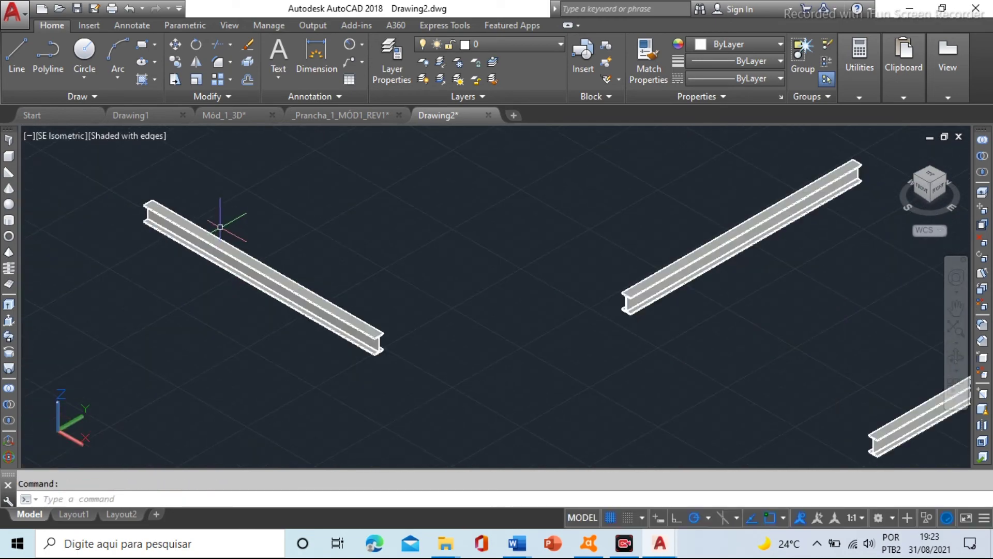
{"action": "type", "text": "m"}
{"action": "key", "text": "Return"}
{"action": "left_click", "coordinate": [249, 205]}
{"action": "left_click", "coordinate": [120, 269]}
{"action": "key", "text": "Return"}
{"action": "scroll", "coordinate": [167, 201], "scroll_direction": "up", "scroll_amount": 8}
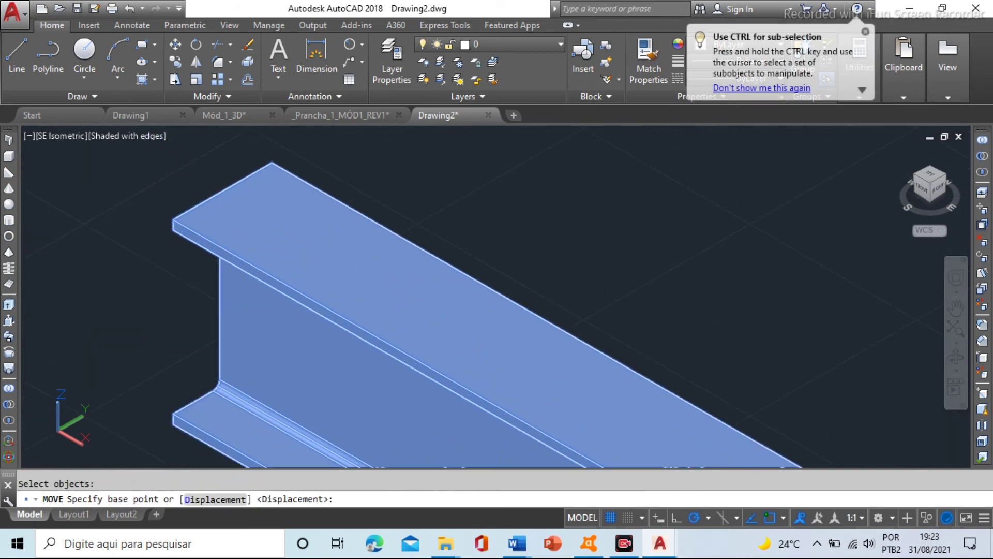
{"action": "left_click", "coordinate": [174, 212]}
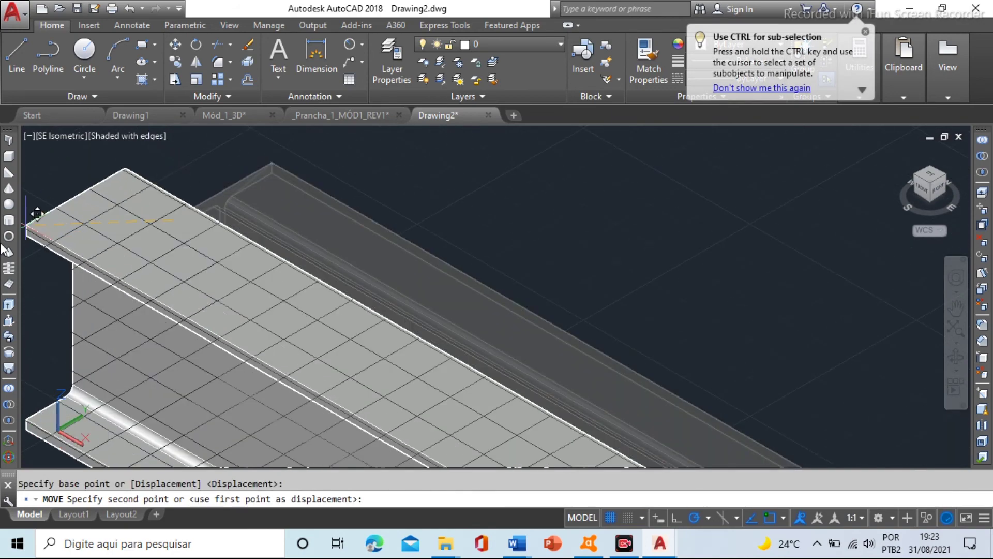
{"action": "scroll", "coordinate": [71, 229], "scroll_direction": "down", "scroll_amount": 8}
{"action": "scroll", "coordinate": [395, 289], "scroll_direction": "up", "scroll_amount": 8}
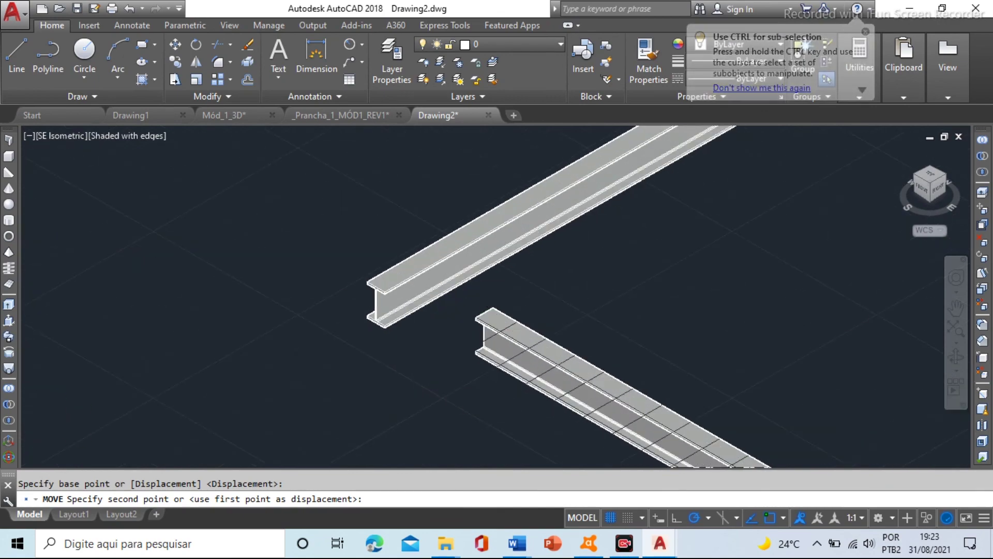
{"action": "scroll", "coordinate": [361, 293], "scroll_direction": "up", "scroll_amount": 3}
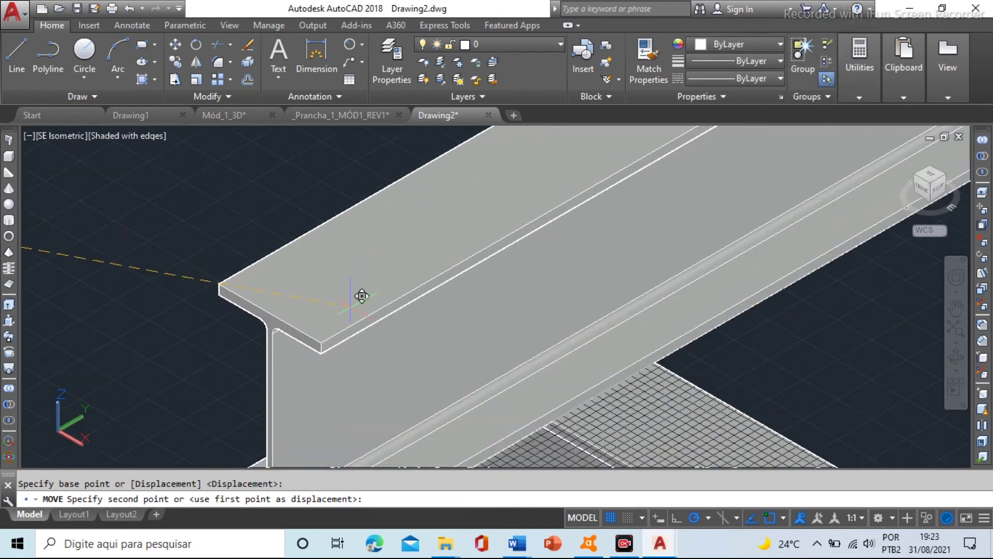
{"action": "left_click", "coordinate": [324, 337]}
Examine from several angles the corner joint where the rotated I-beam meets the flange of the perpendicular beam.
{"action": "scroll", "coordinate": [255, 328], "scroll_direction": "down", "scroll_amount": 4}
{"action": "scroll", "coordinate": [230, 320], "scroll_direction": "up", "scroll_amount": 5}
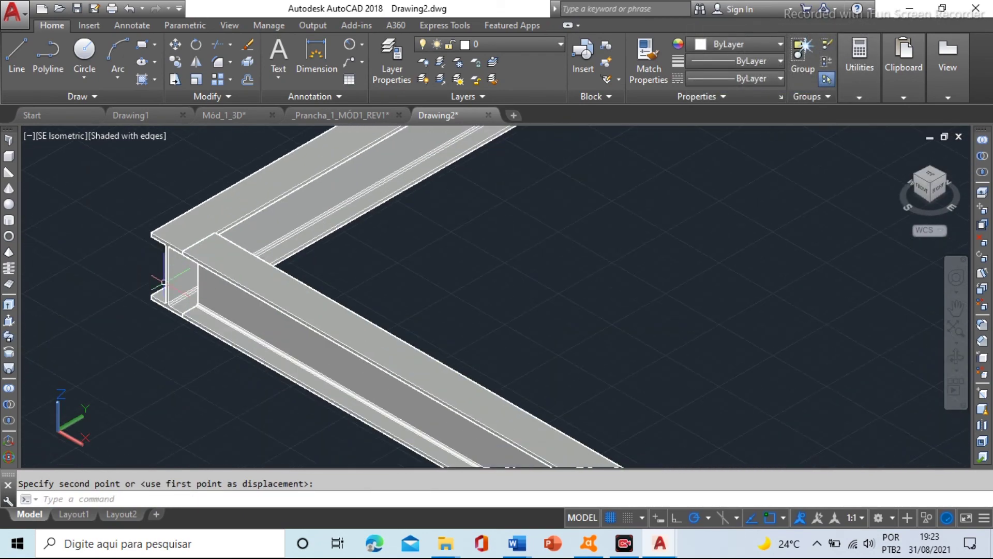
{"action": "middle_click_drag", "start_coordinate": [126, 324], "coordinate": [208, 334]}
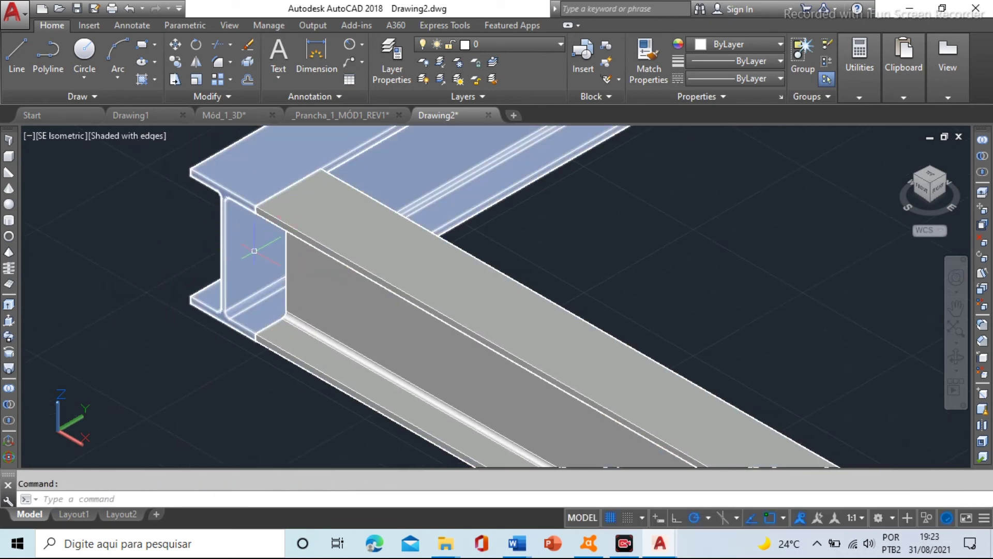
{"action": "middle_click_drag", "start_coordinate": [287, 230], "coordinate": [275, 298], "text": "shift"}
{"action": "scroll", "coordinate": [246, 265], "scroll_direction": "down", "scroll_amount": 3}
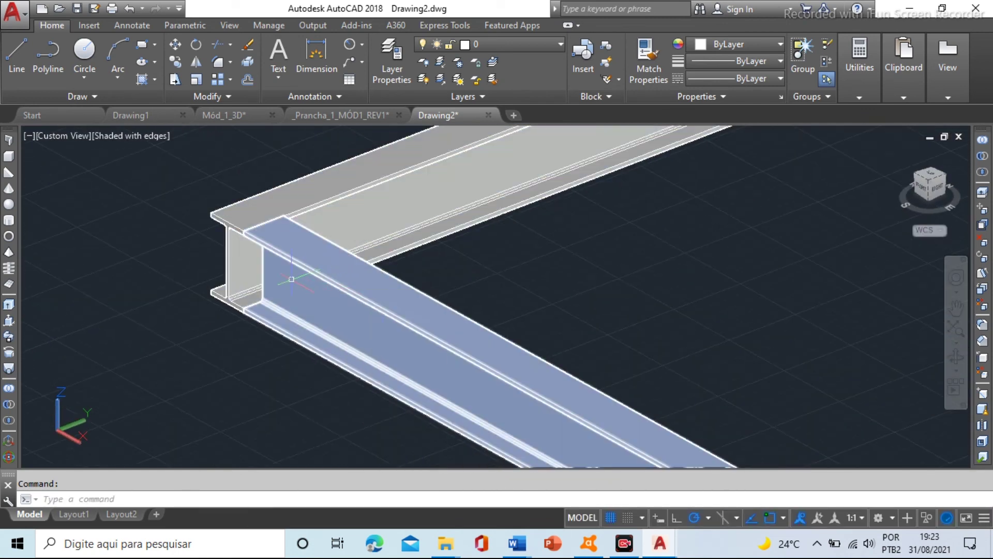
{"action": "scroll", "coordinate": [356, 343], "scroll_direction": "up", "scroll_amount": 4}
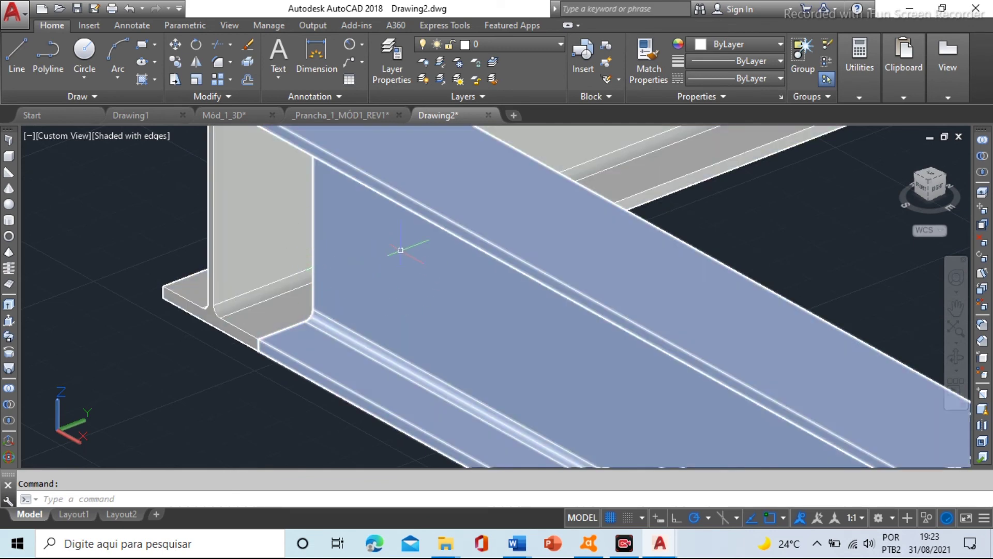
Measure the distance from the rotated I-beam's upper flange corner to the web face of the perpendicular beam with DIST.
{"action": "scroll", "coordinate": [278, 263], "scroll_direction": "up", "scroll_amount": 4}
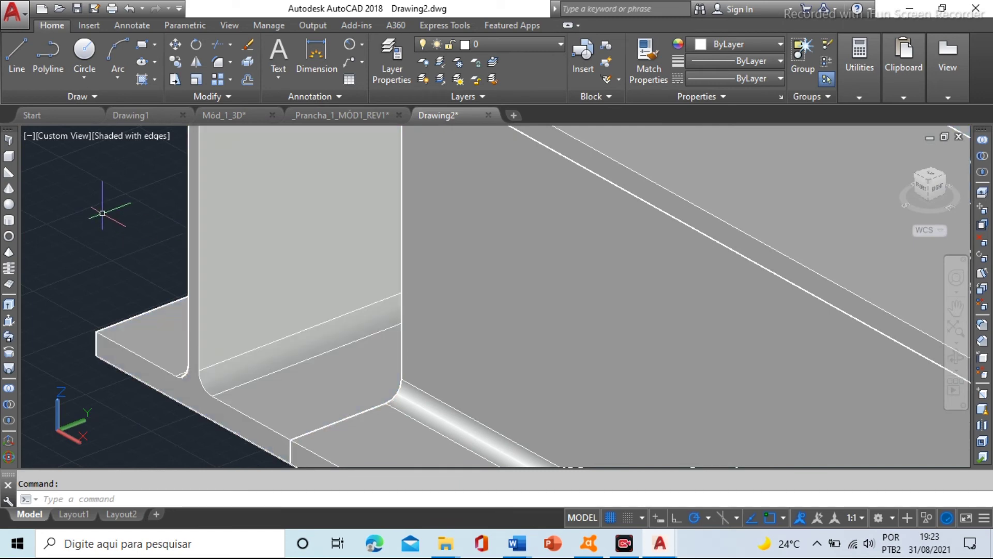
{"action": "scroll", "coordinate": [102, 213], "scroll_direction": "down", "scroll_amount": 3}
{"action": "type", "text": "d"}
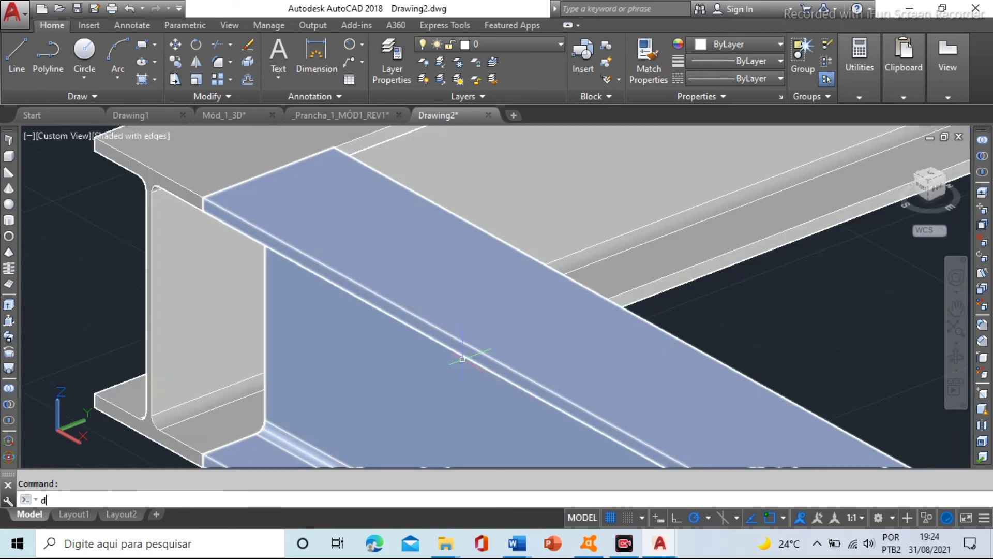
{"action": "type", "text": "i"}
{"action": "key", "text": "Return"}
{"action": "scroll", "coordinate": [421, 311], "scroll_direction": "up", "scroll_amount": 5}
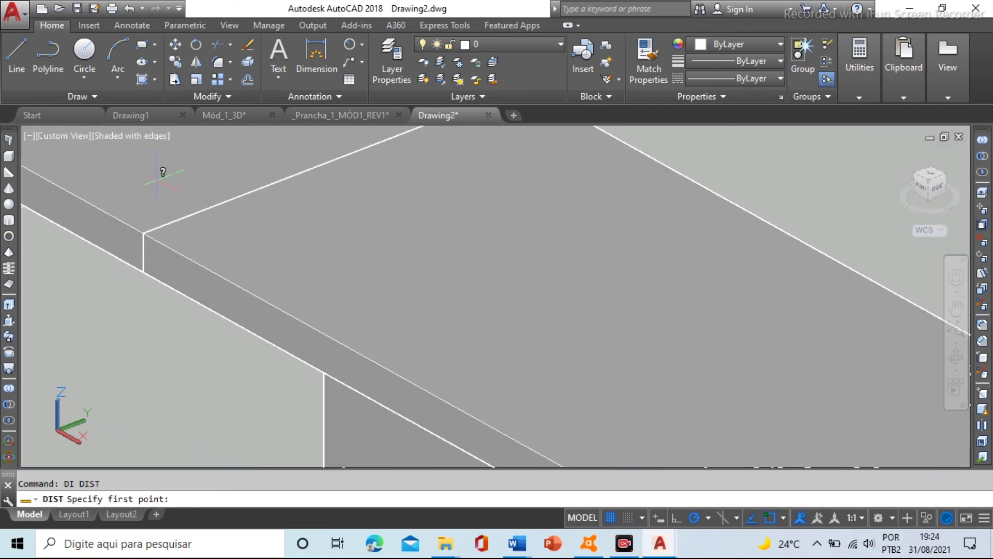
{"action": "left_click", "coordinate": [143, 233]}
{"action": "scroll", "coordinate": [226, 219], "scroll_direction": "down", "scroll_amount": 2}
{"action": "scroll", "coordinate": [66, 200], "scroll_direction": "up", "scroll_amount": 3}
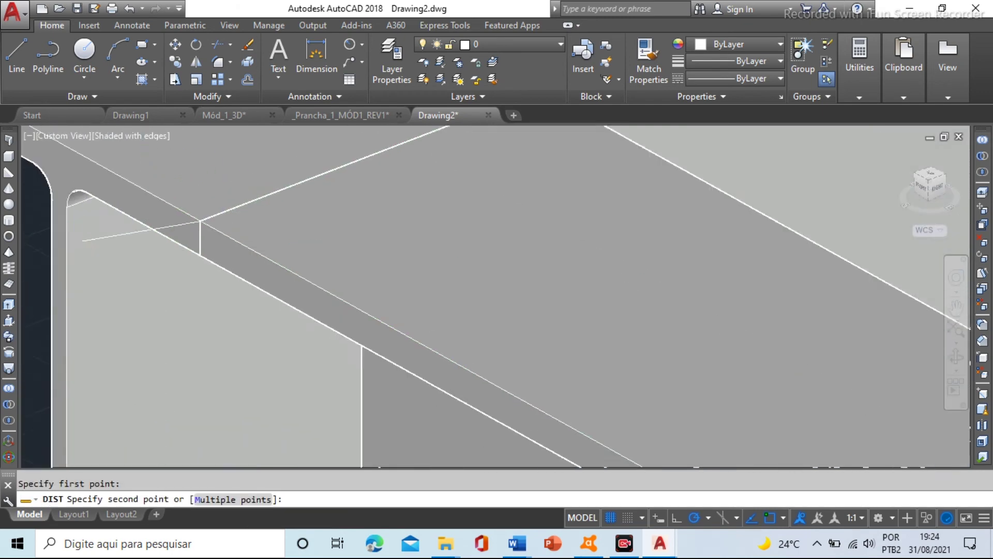
{"action": "left_click", "coordinate": [60, 193]}
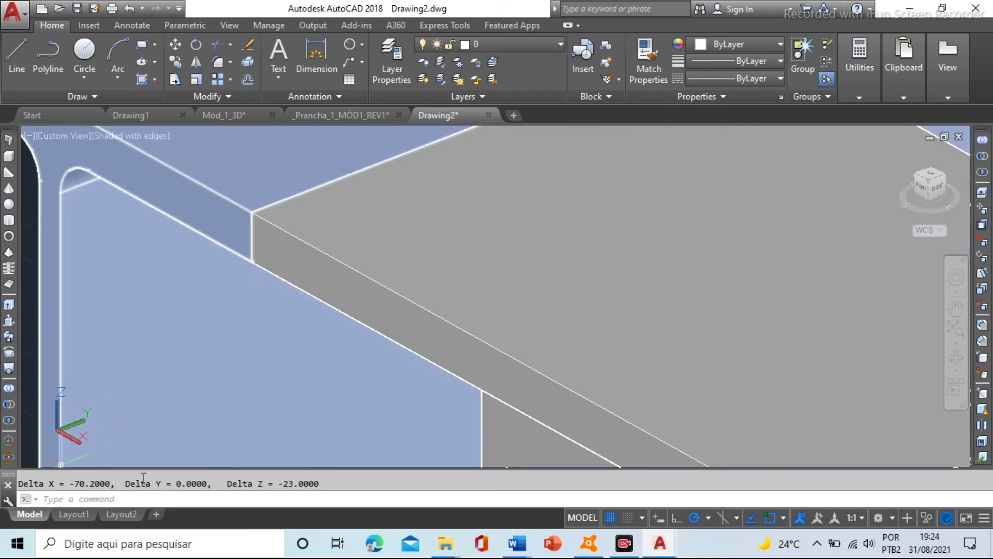
{"action": "scroll", "coordinate": [220, 373], "scroll_direction": "down", "scroll_amount": 4}
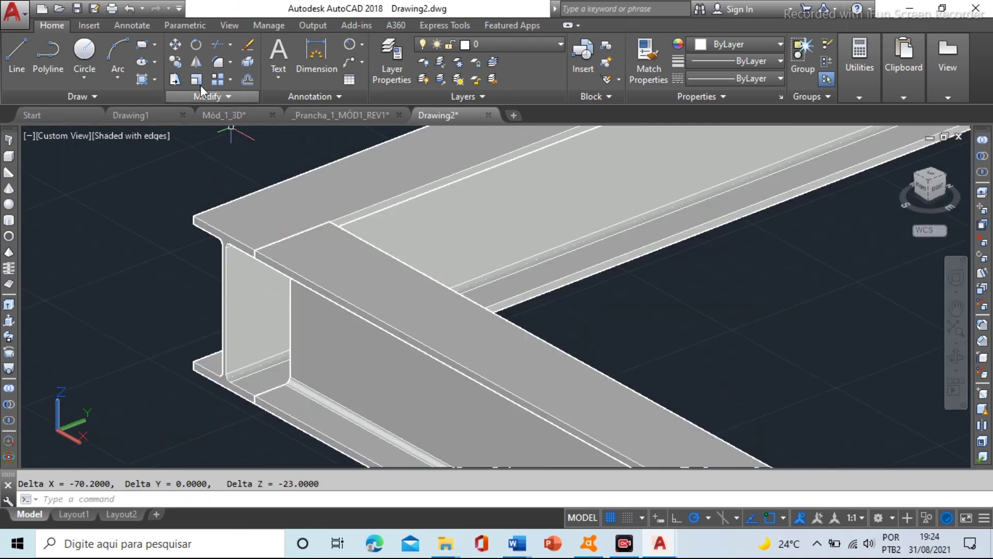
Turn on Ortho and move the rotated I-beam 70.8 in the negative X direction, toward the perpendicular beam's web.
{"action": "left_click", "coordinate": [174, 45]}
{"action": "left_click", "coordinate": [310, 305]}
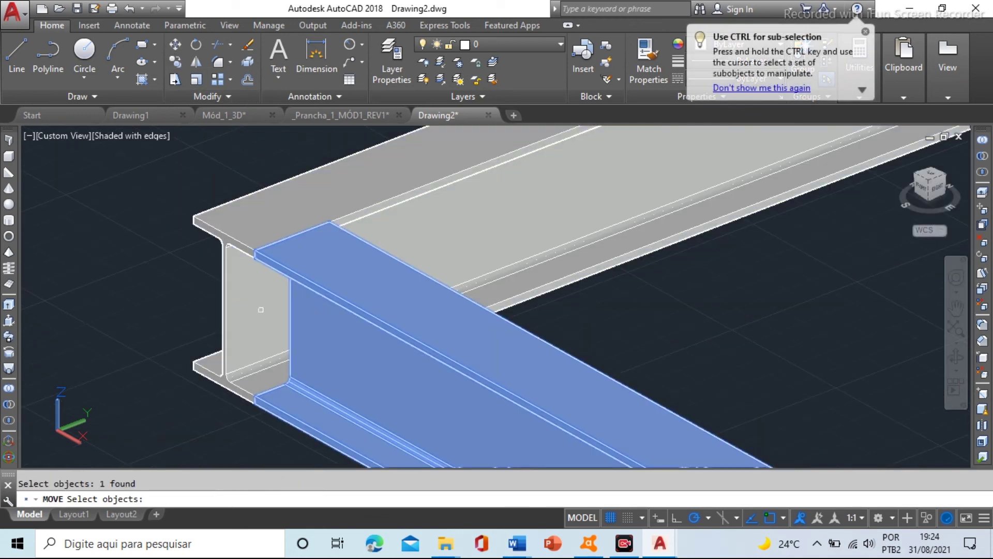
{"action": "key", "text": "Return"}
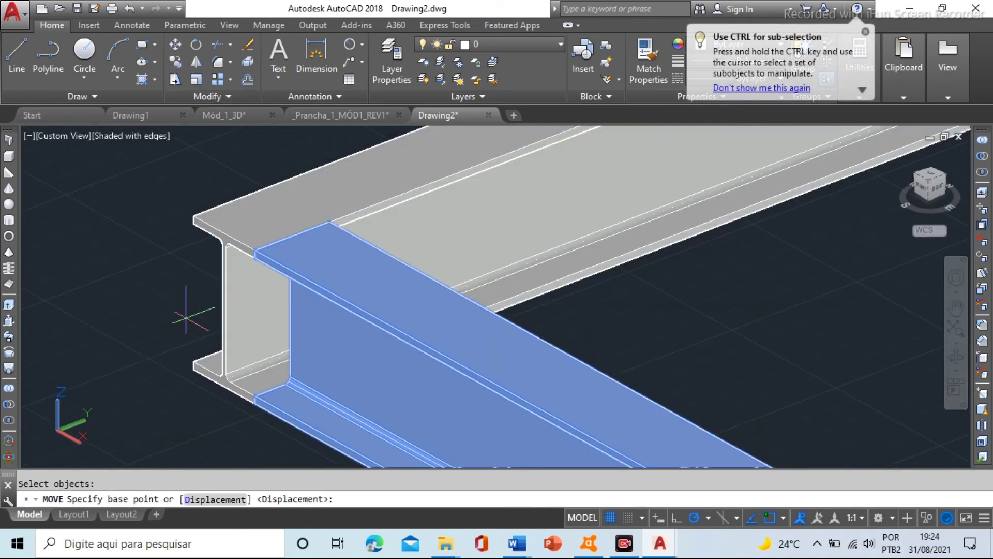
{"action": "left_click", "coordinate": [195, 310]}
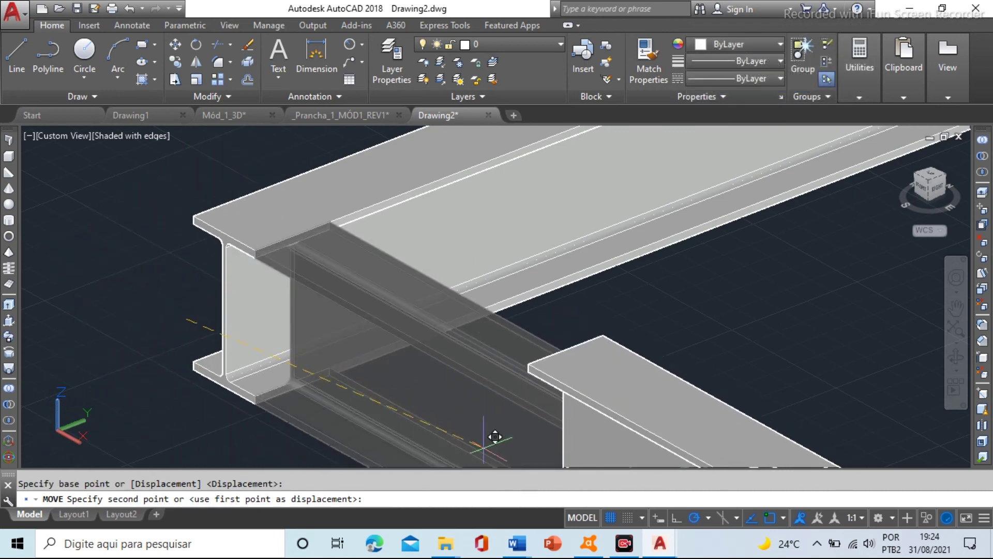
{"action": "left_click", "coordinate": [676, 517]}
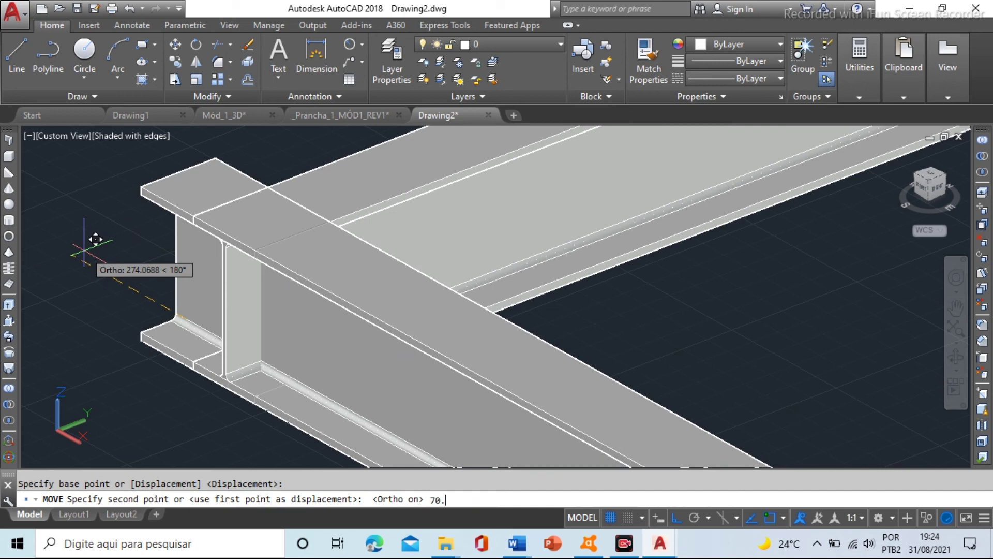
{"action": "key", "text": "Return"}
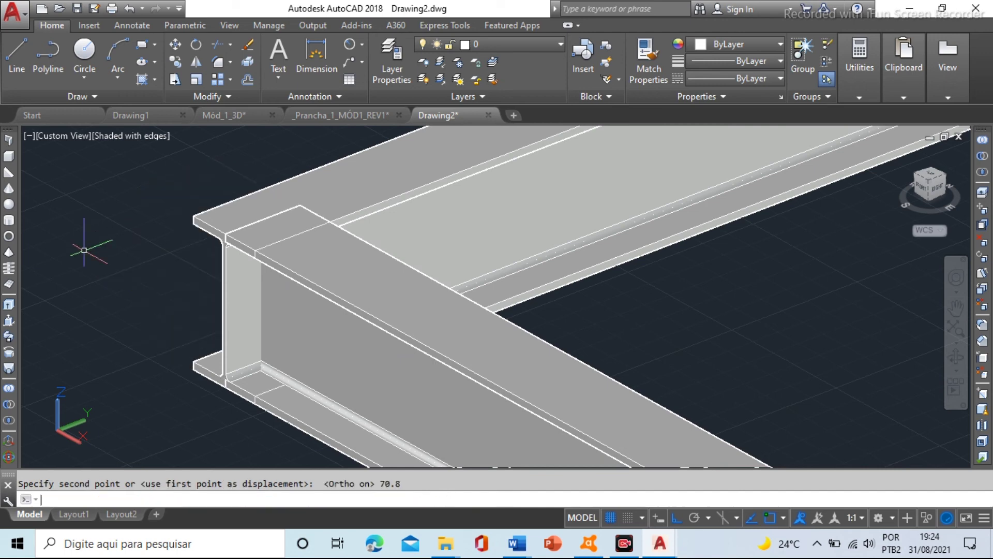
Move the rotated I-beam 10 in the positive X direction, away from the perpendicular beam's web.
{"action": "type", "text": "m"}
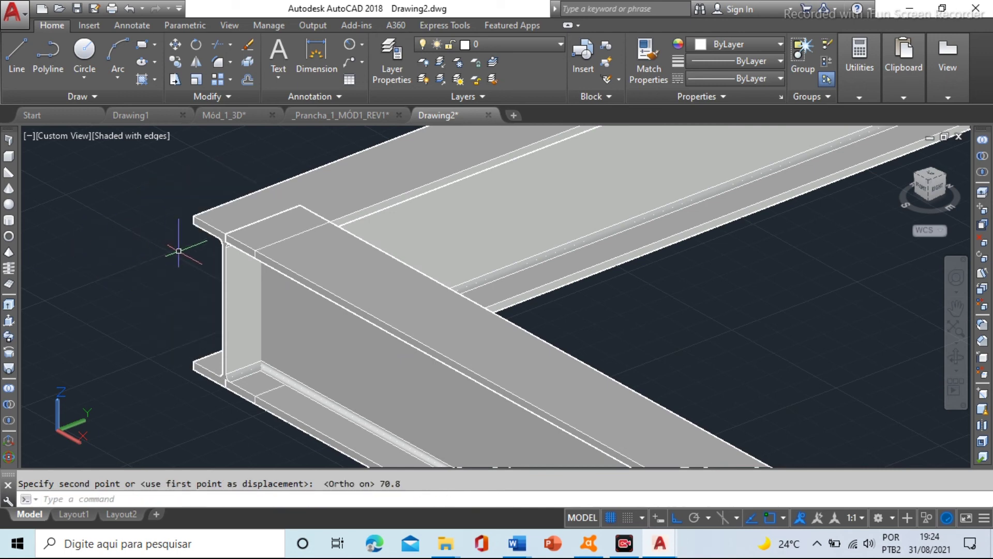
{"action": "key", "text": "Return"}
{"action": "left_click", "coordinate": [323, 325]}
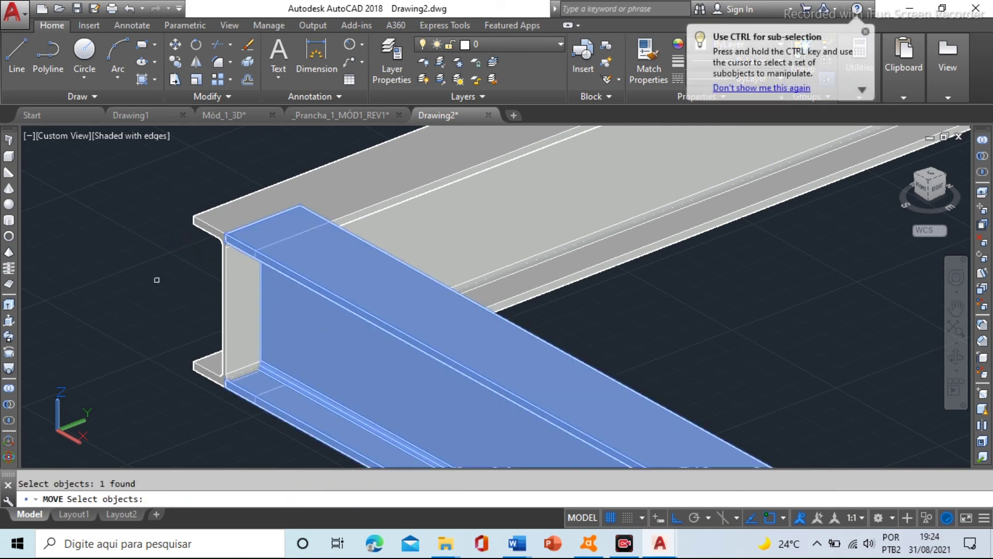
{"action": "key", "text": "Return"}
{"action": "left_click", "coordinate": [101, 230]}
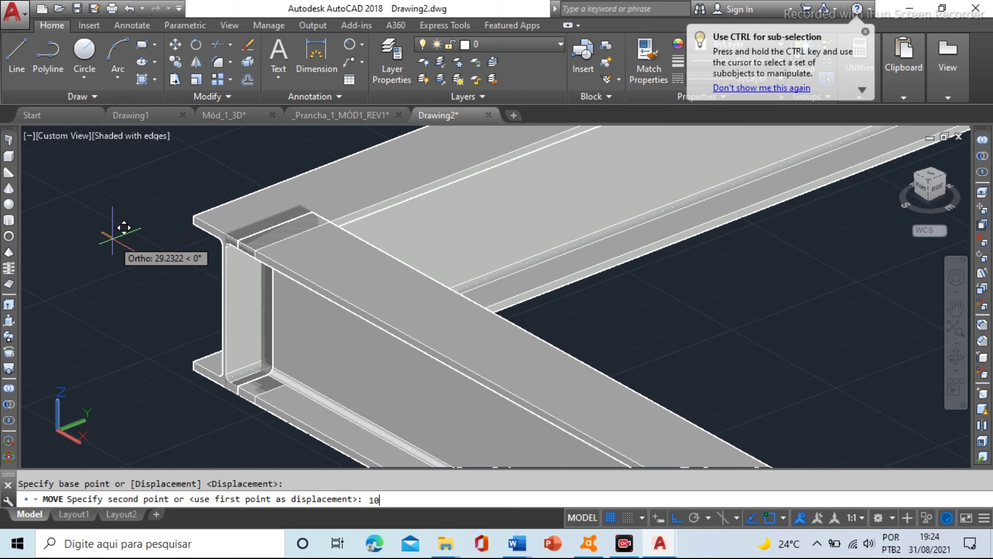
{"action": "key", "text": "Return"}
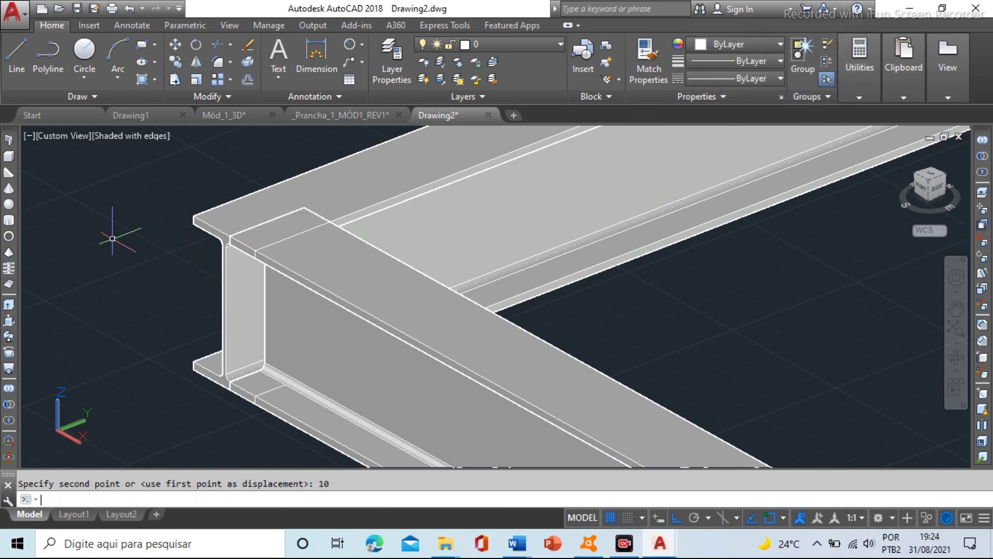
Examine from the front and from above how the rotated I-beam's end overlaps the perpendicular beam's flanges and web.
{"action": "scroll", "coordinate": [209, 238], "scroll_direction": "up", "scroll_amount": 2}
{"action": "middle_click_drag", "start_coordinate": [259, 314], "coordinate": [395, 283], "text": "shift"}
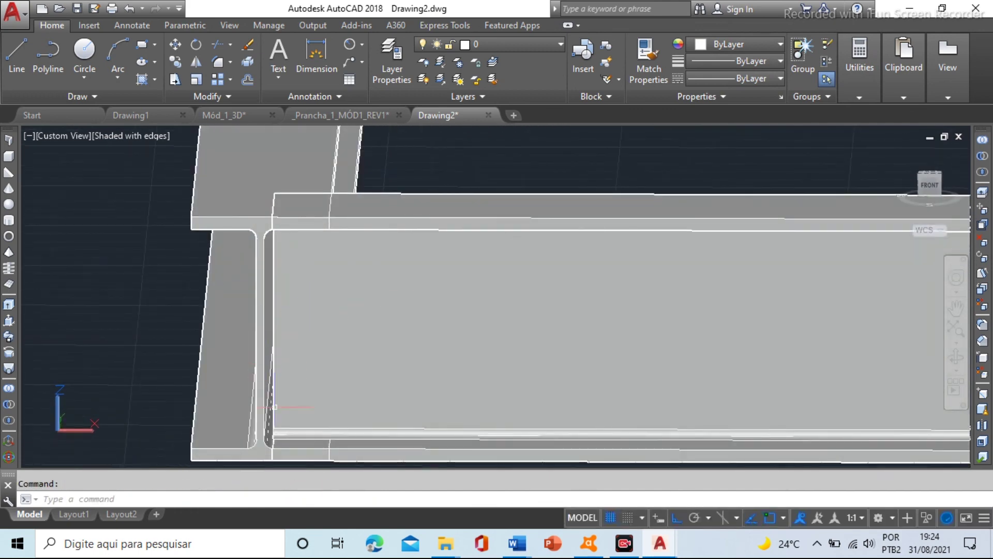
{"action": "scroll", "coordinate": [278, 190], "scroll_direction": "up", "scroll_amount": 5}
{"action": "scroll", "coordinate": [278, 190], "scroll_direction": "down", "scroll_amount": 5}
{"action": "middle_click_drag", "start_coordinate": [272, 291], "coordinate": [200, 337], "text": "shift"}
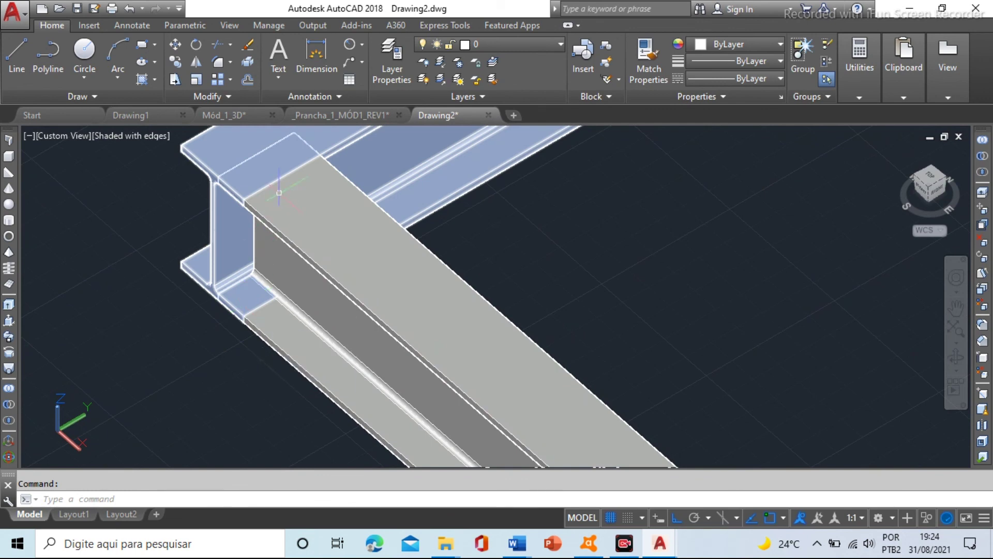
{"action": "scroll", "coordinate": [275, 201], "scroll_direction": "up", "scroll_amount": 3}
{"action": "scroll", "coordinate": [233, 243], "scroll_direction": "up", "scroll_amount": 3}
{"action": "middle_click_drag", "start_coordinate": [233, 243], "coordinate": [355, 198], "text": "shift"}
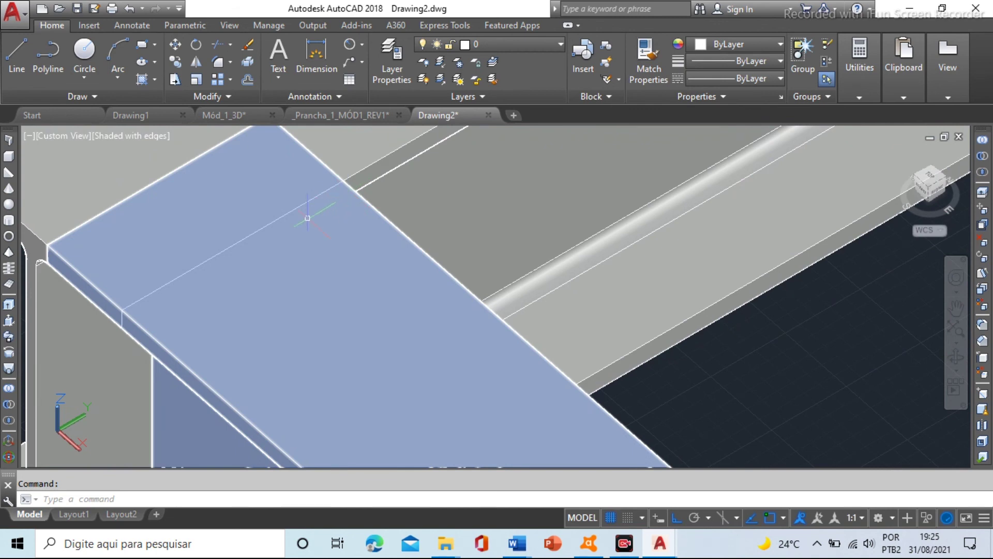
{"action": "scroll", "coordinate": [174, 300], "scroll_direction": "down", "scroll_amount": 3}
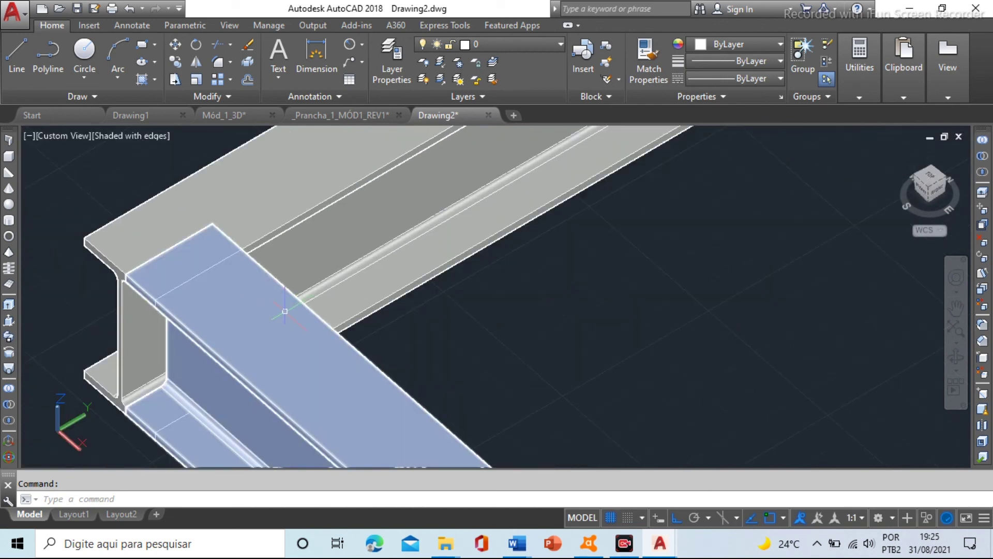
{"action": "middle_click_drag", "start_coordinate": [235, 330], "coordinate": [305, 311], "text": "shift"}
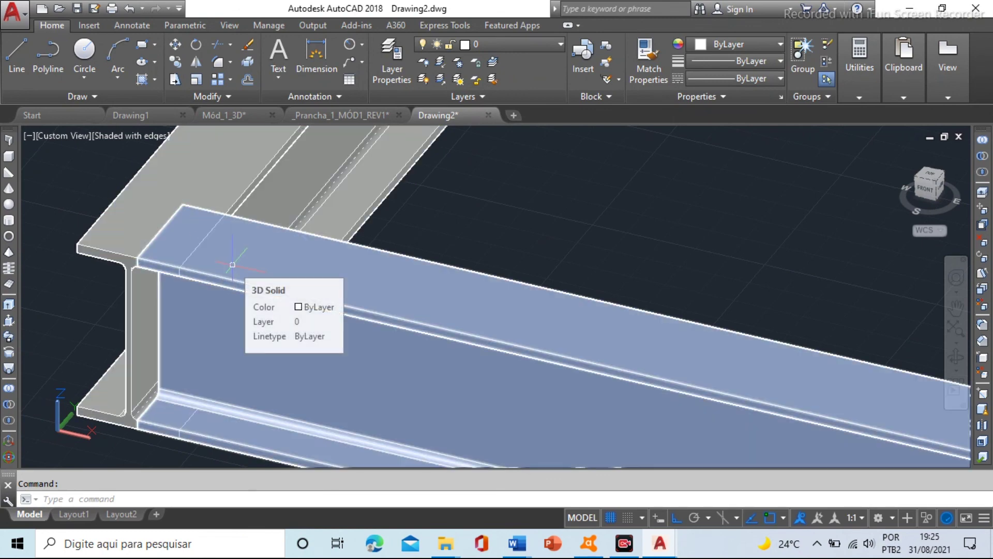
{"action": "scroll", "coordinate": [226, 283], "scroll_direction": "down", "scroll_amount": 2}
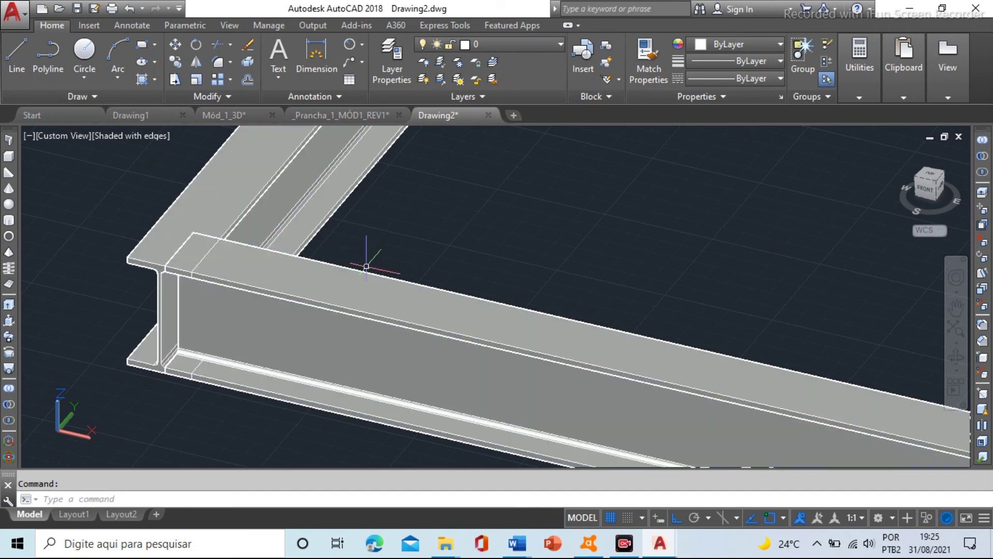
{"action": "scroll", "coordinate": [322, 237], "scroll_direction": "up", "scroll_amount": 2}
{"action": "scroll", "coordinate": [322, 237], "scroll_direction": "down", "scroll_amount": 1}
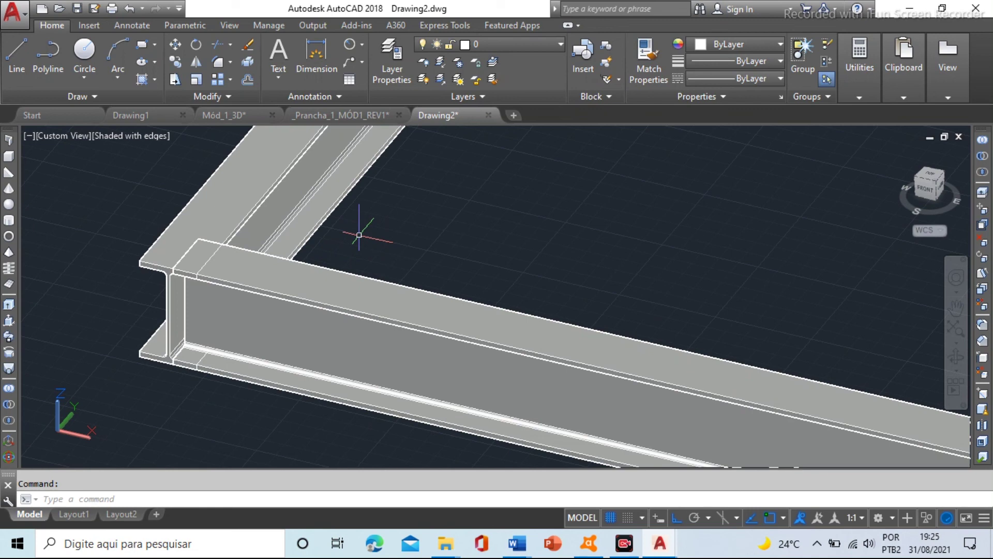
Copy the perpendicular I-beam 10 in the positive X direction so the copy overlaps the end of the rotated I-beam.
{"action": "type", "text": "o"}
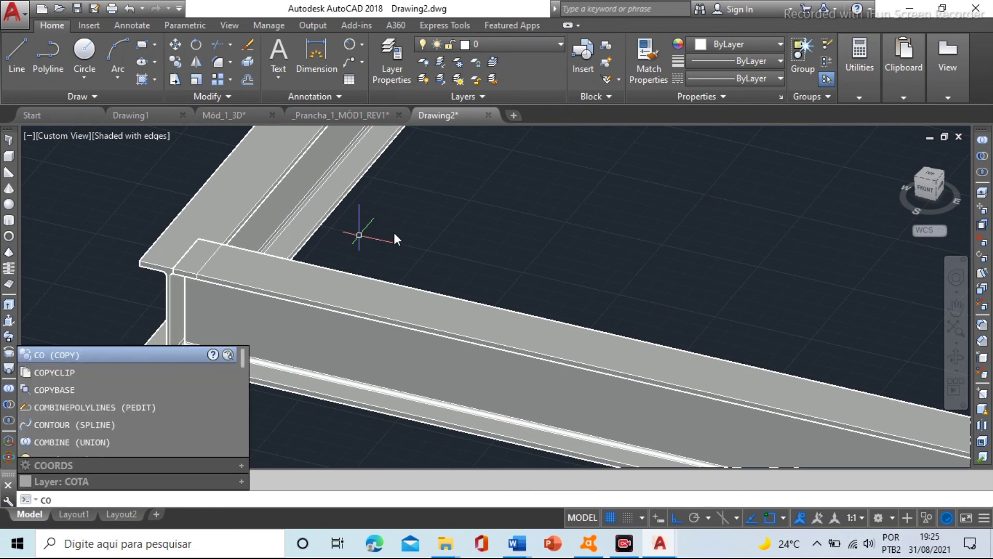
{"action": "key", "text": "Return"}
{"action": "left_click_drag", "start_coordinate": [393, 219], "coordinate": [248, 218]}
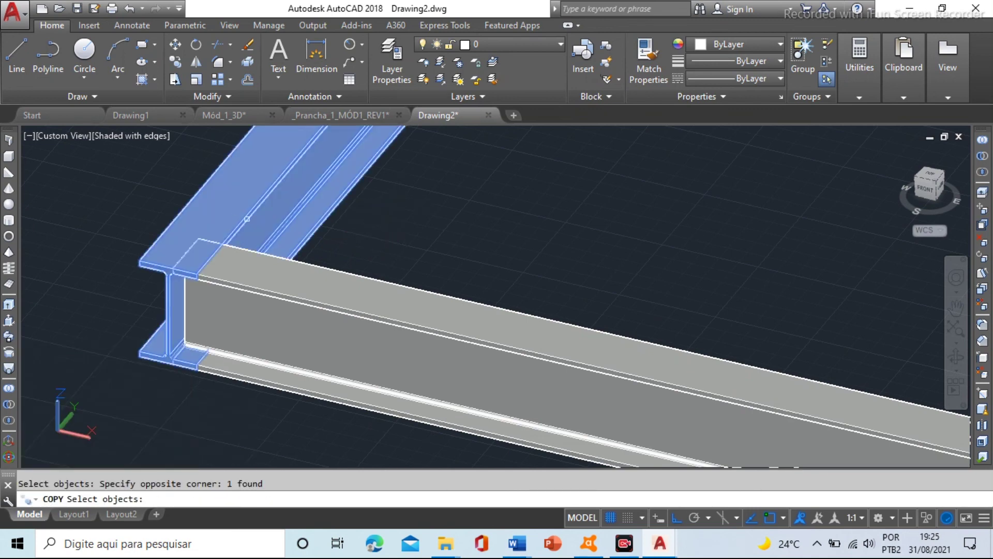
{"action": "middle_click_drag", "start_coordinate": [367, 242], "coordinate": [340, 278]}
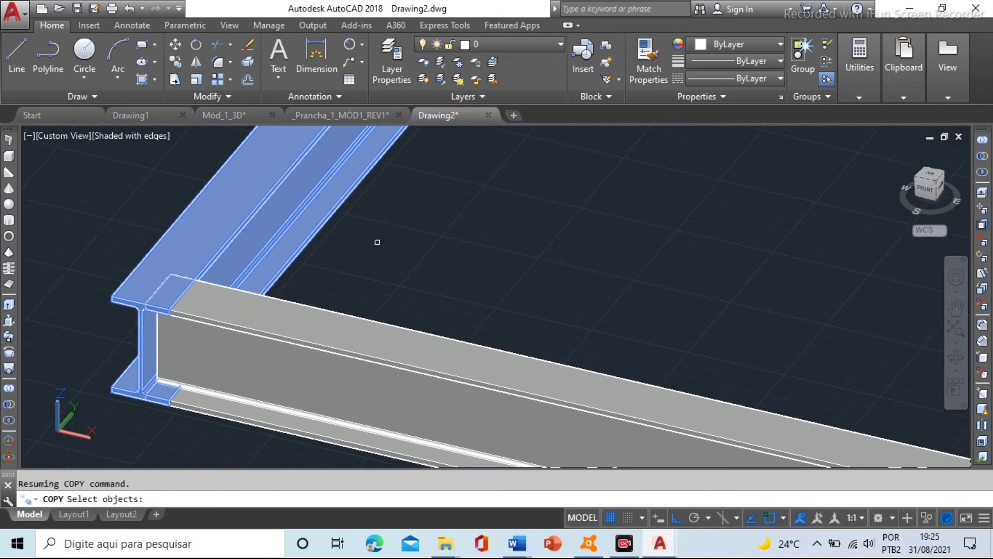
{"action": "key", "text": "Return"}
{"action": "left_click", "coordinate": [375, 224]}
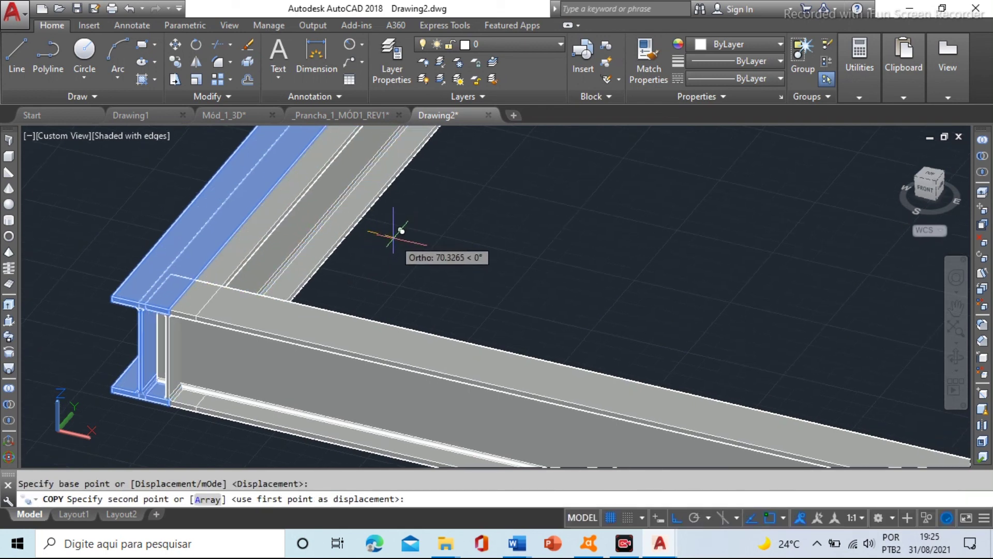
{"action": "type", "text": "10"}
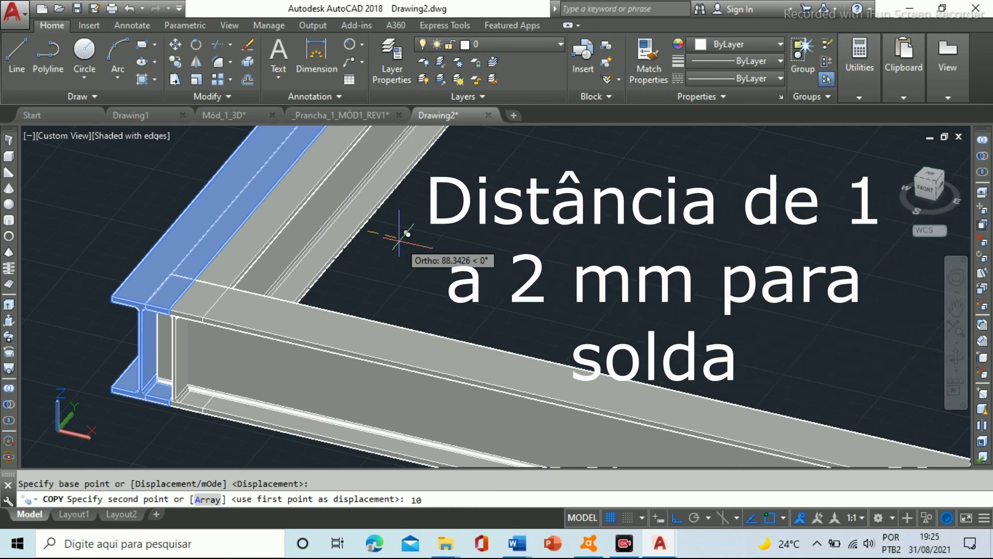
{"action": "key", "text": "Return"}
{"action": "key", "text": "Escape"}
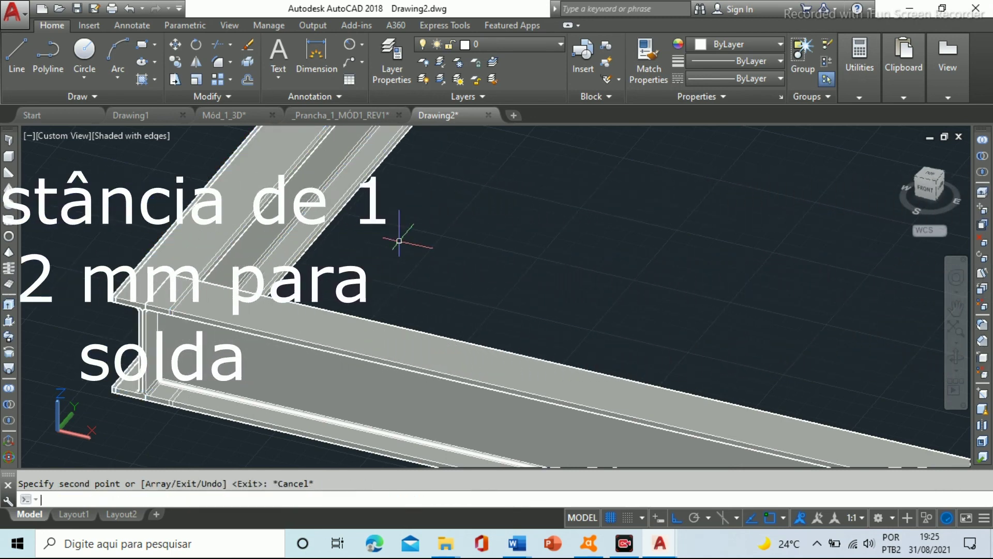
{"action": "scroll", "coordinate": [223, 271], "scroll_direction": "up", "scroll_amount": 5}
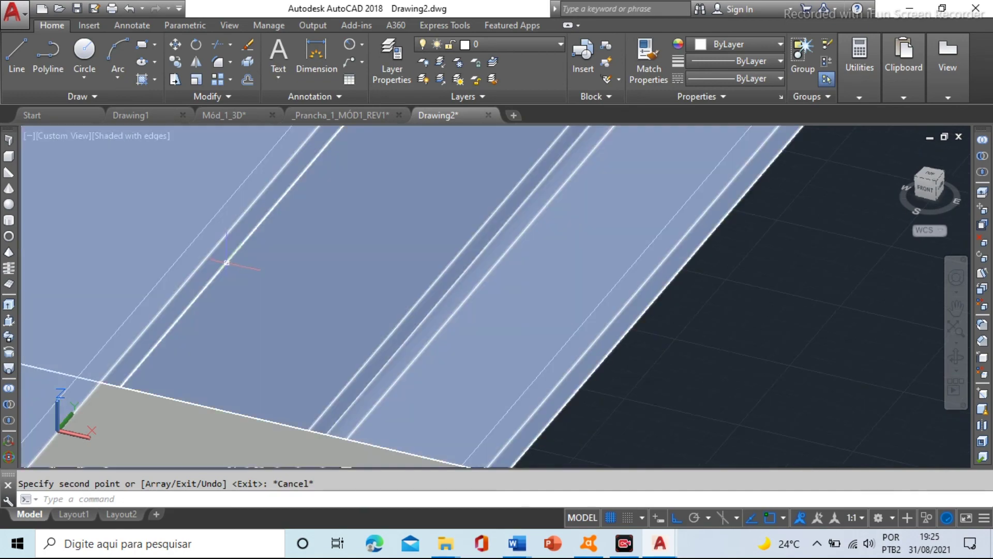
{"action": "scroll", "coordinate": [216, 264], "scroll_direction": "down", "scroll_amount": 5}
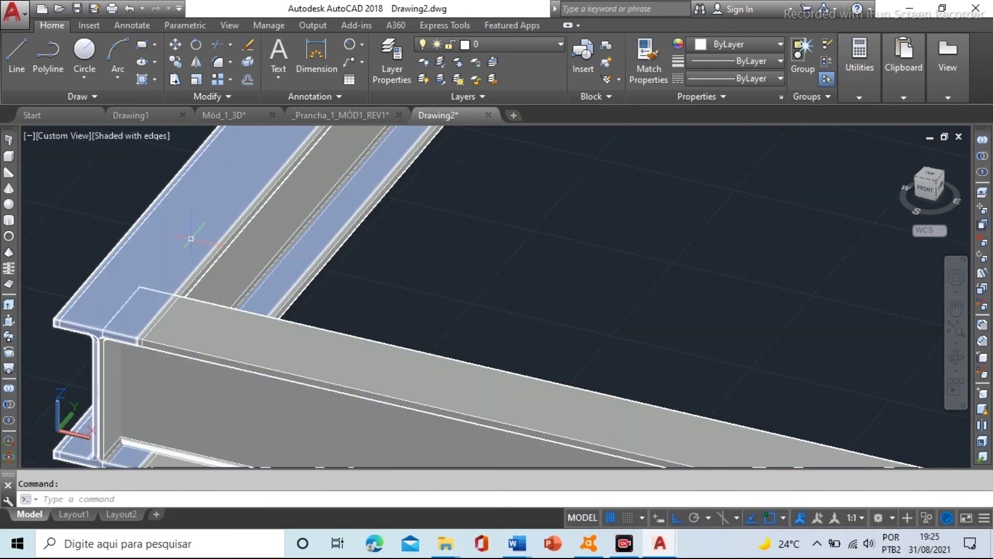
{"action": "scroll", "coordinate": [191, 238], "scroll_direction": "up", "scroll_amount": 3}
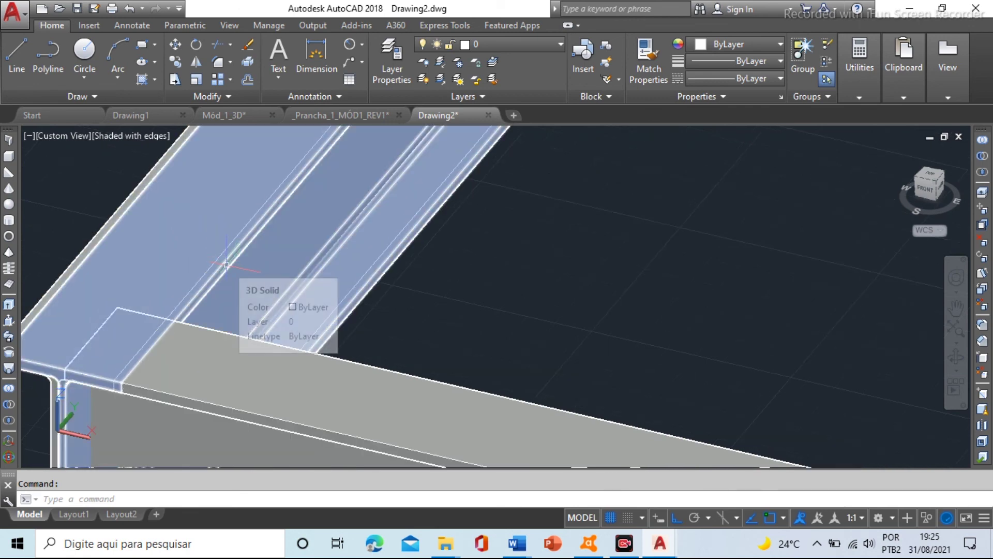
{"action": "scroll", "coordinate": [226, 264], "scroll_direction": "down", "scroll_amount": 3}
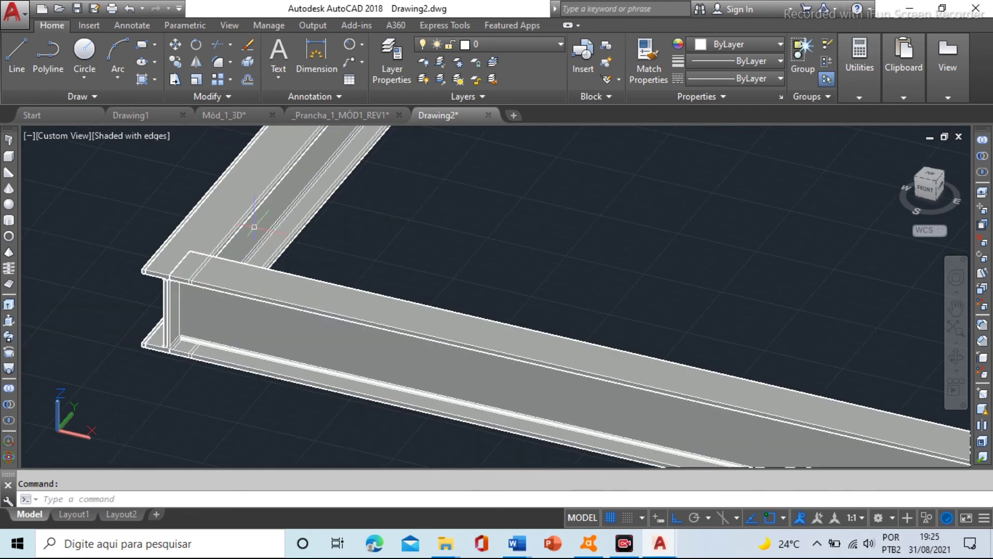